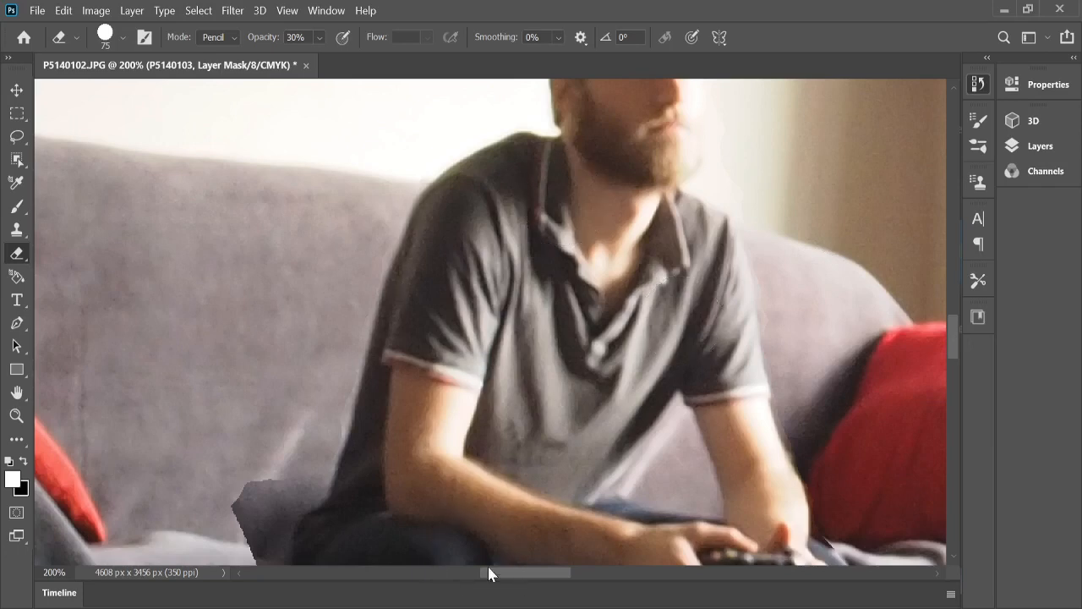
Step: Fit the whole photo in view and show the five figure layers one after another over the empty living room
left_click_drag(530, 573, 556, 574)
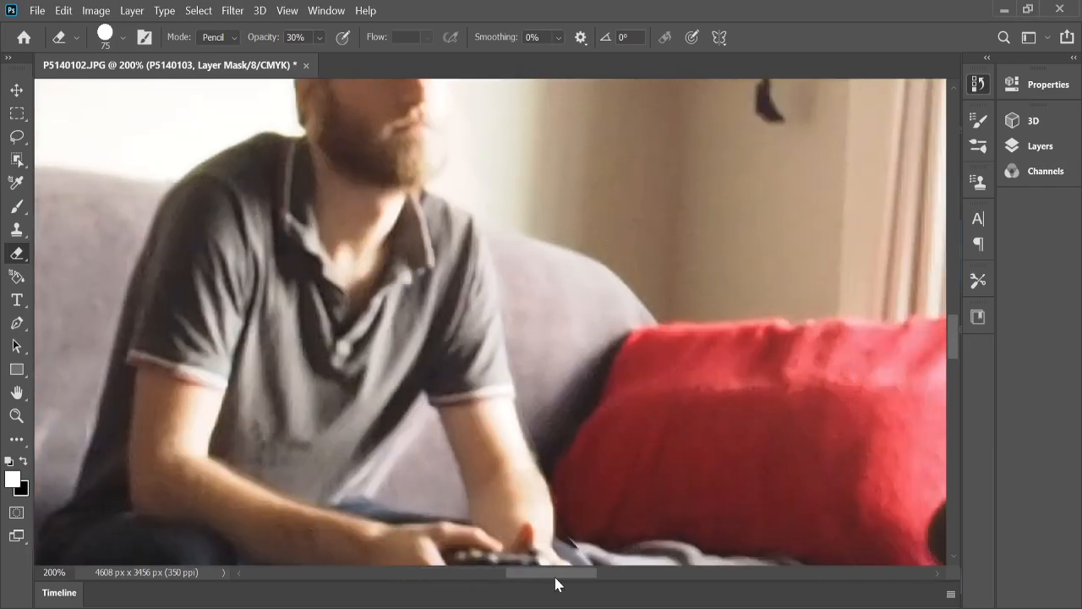
left_click(17, 416)
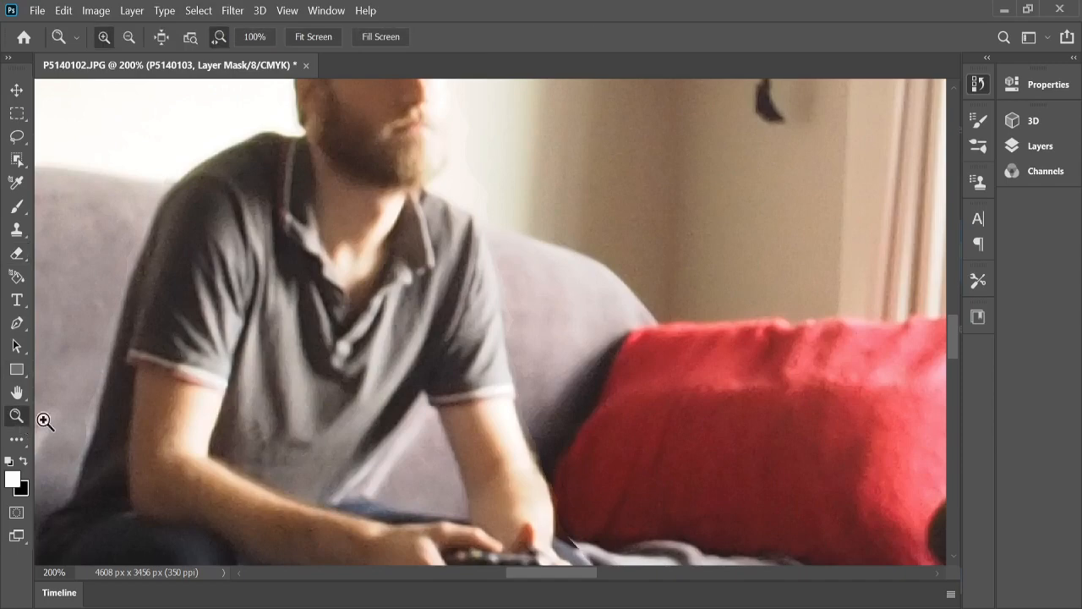
key("ctrl+0")
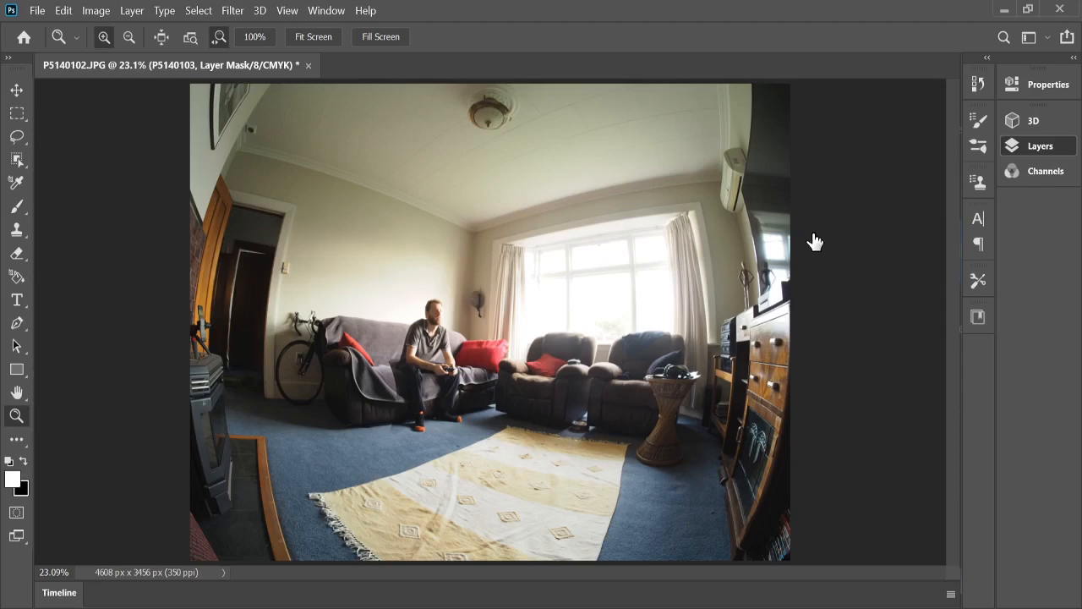
key("ctrl+z")
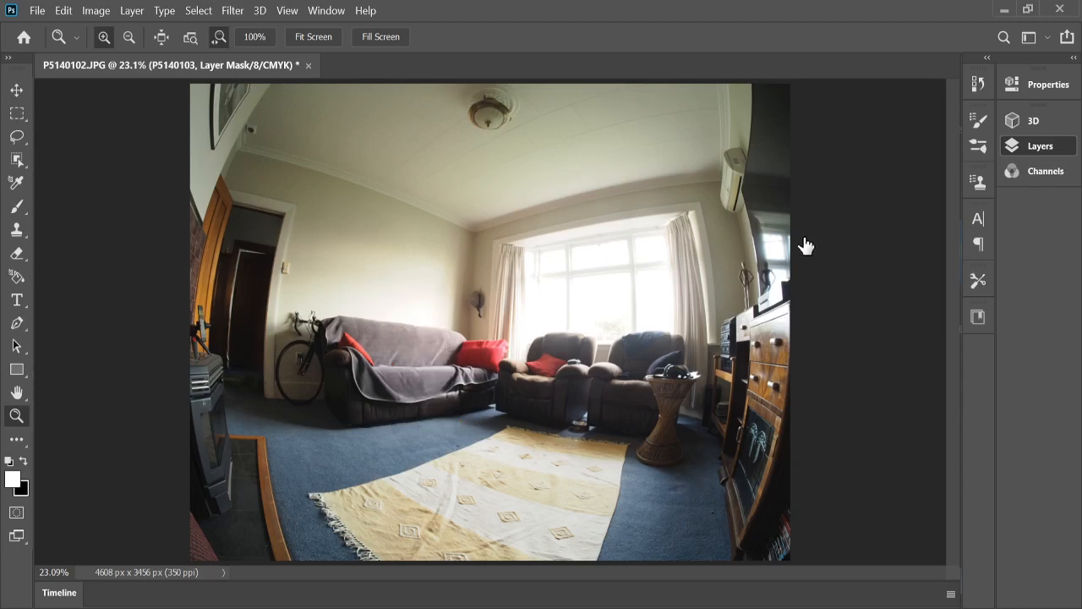
key("ctrl+shift+z")
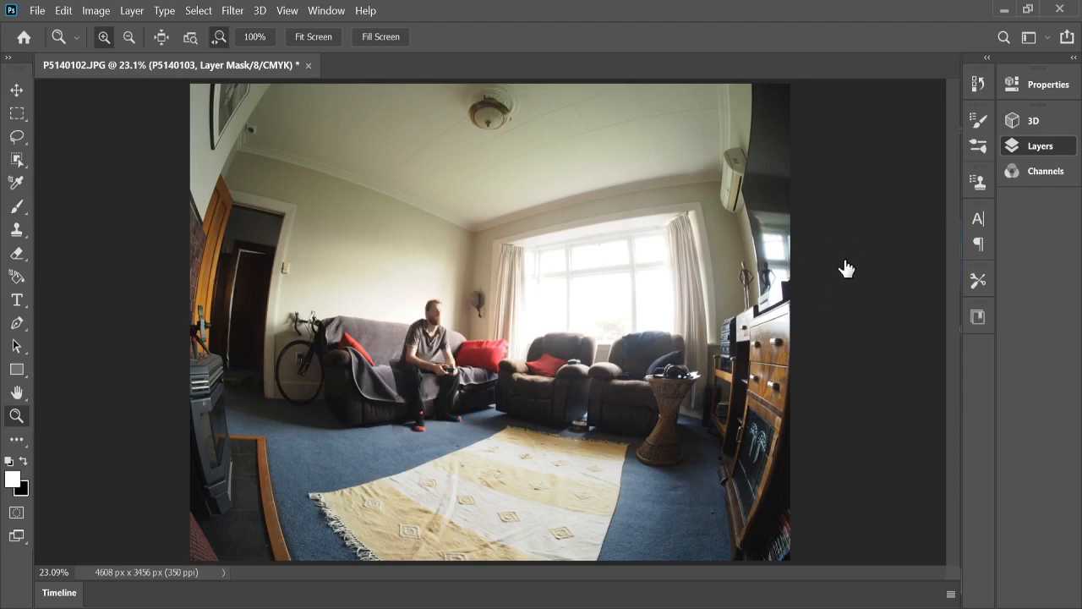
key("ctrl+z")
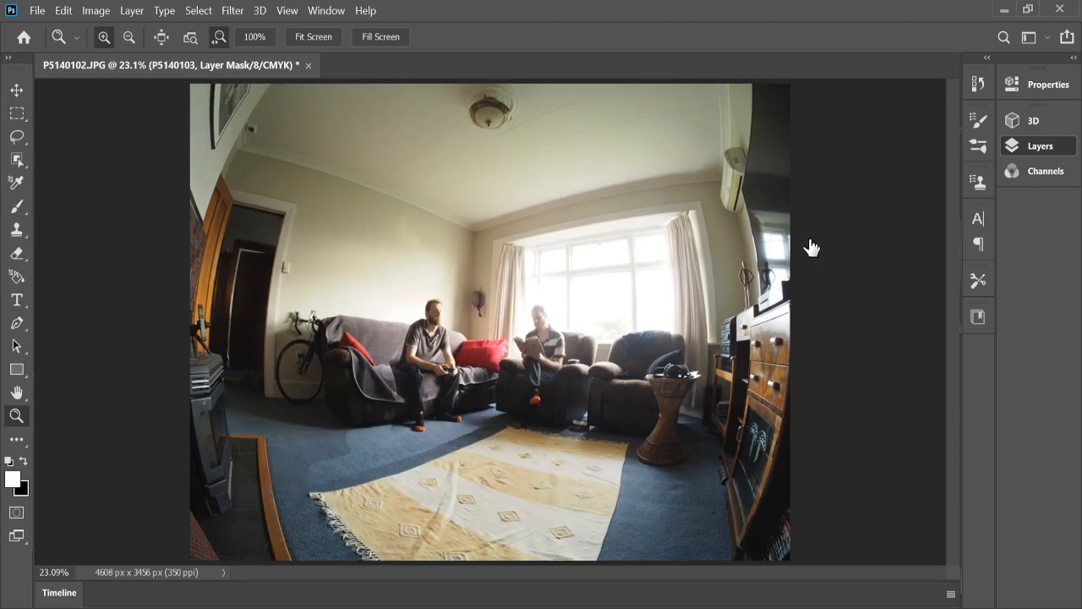
key("ctrl+shift+z")
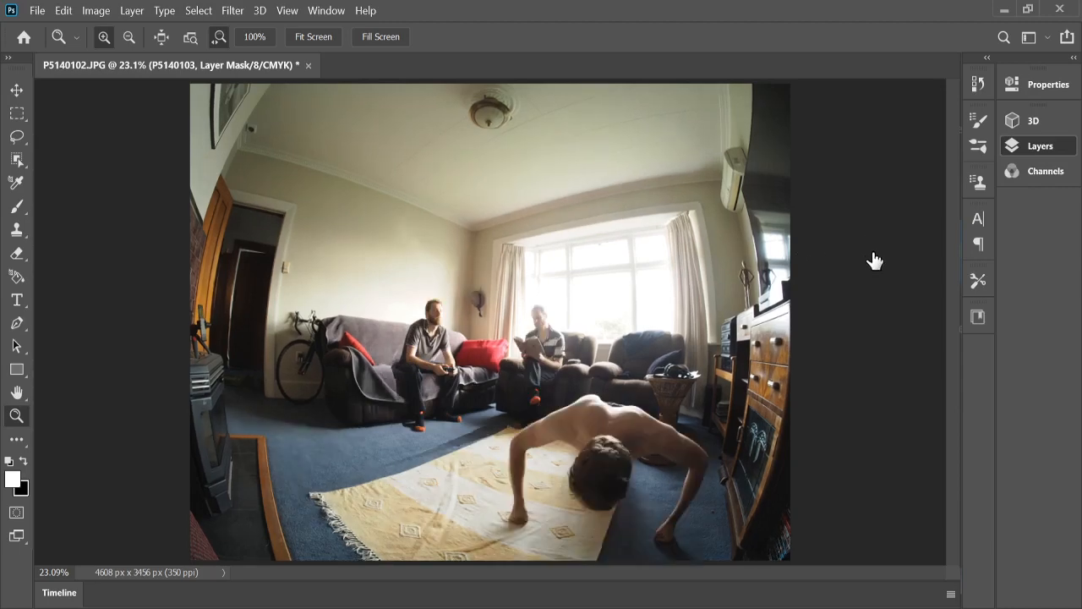
key("ctrl+shift+z")
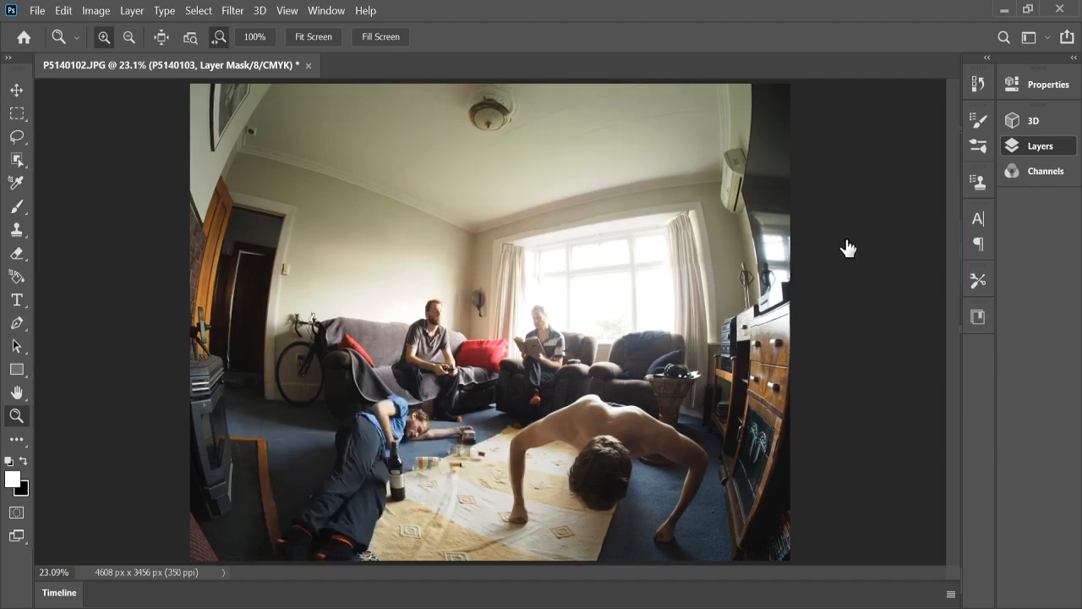
key("ctrl+shift+z")
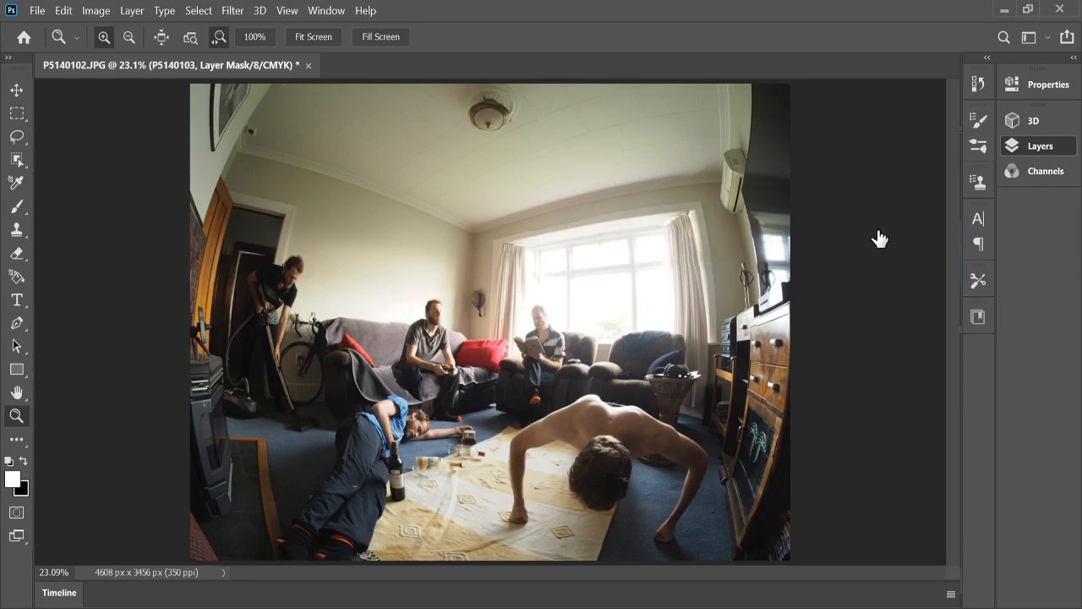
Step: Hide all five figure layers so that only the empty room background remains
key("ctrl+z")
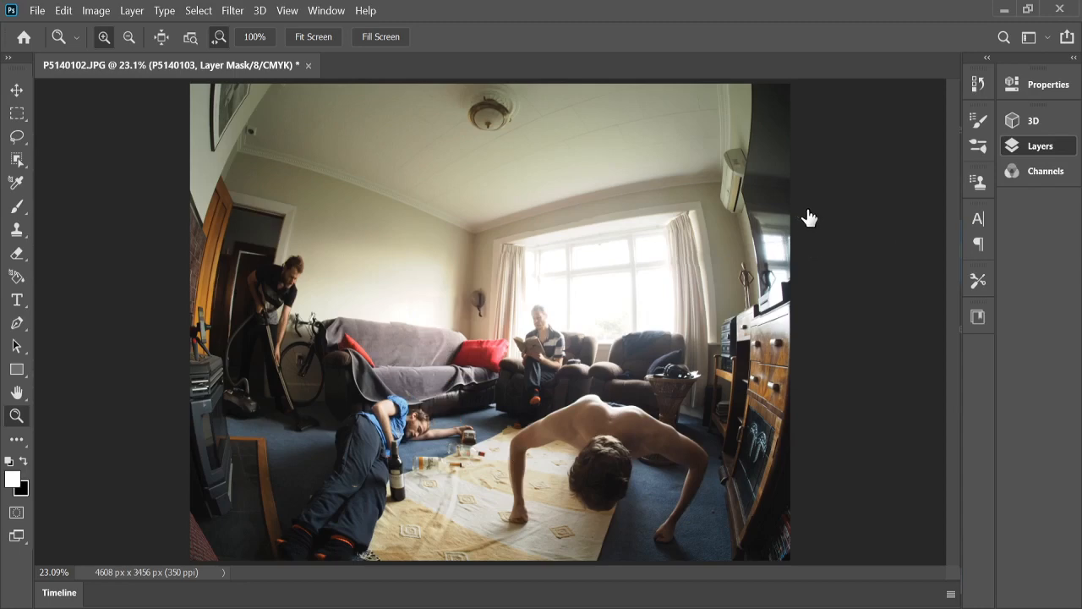
key("ctrl+z")
key("ctrl+z")
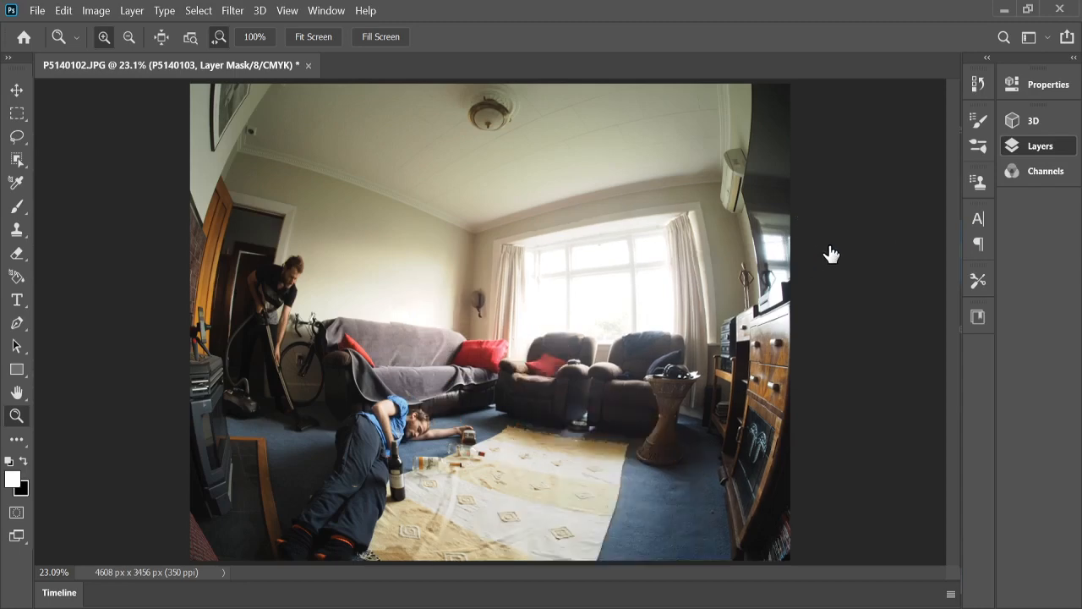
key("ctrl+z")
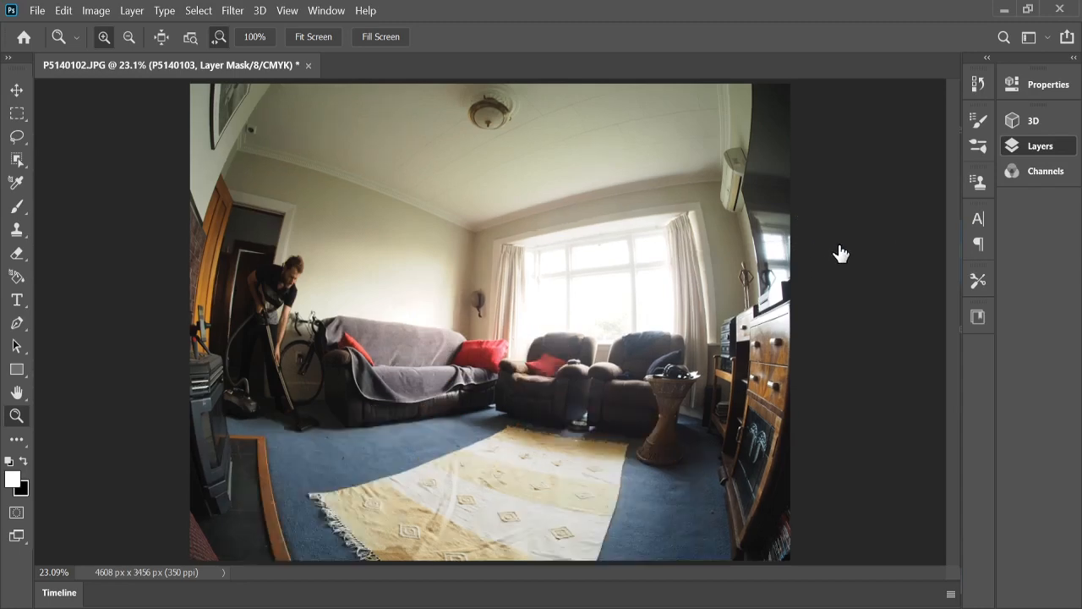
key("ctrl+z")
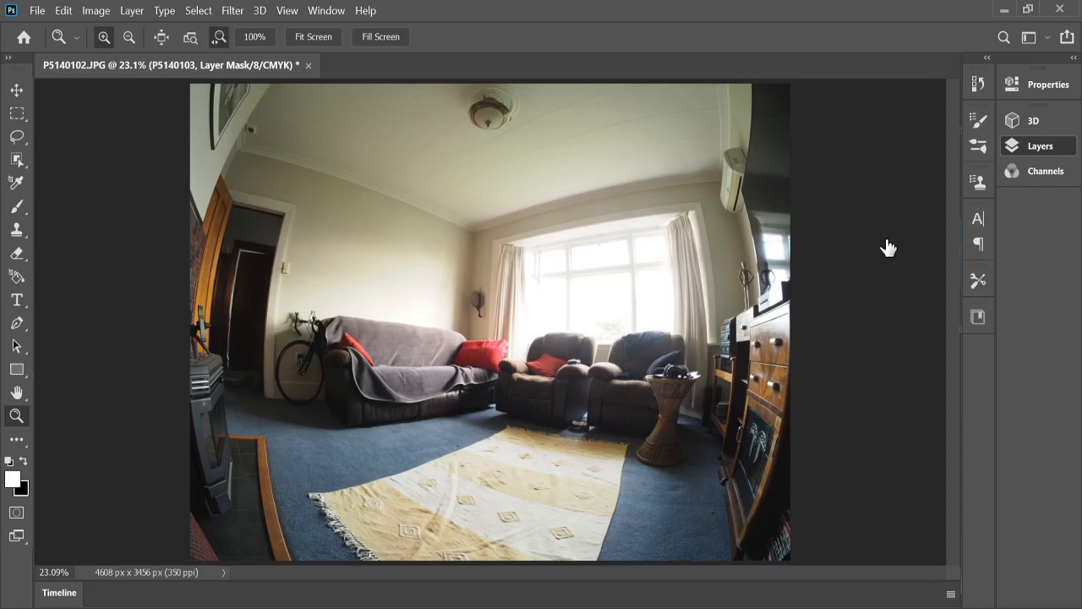
Step: Show layer P5140105 and erase its mask over the sofa and the carpet beside the rug with a 354 px eraser at 100% opacity
left_click(807, 243)
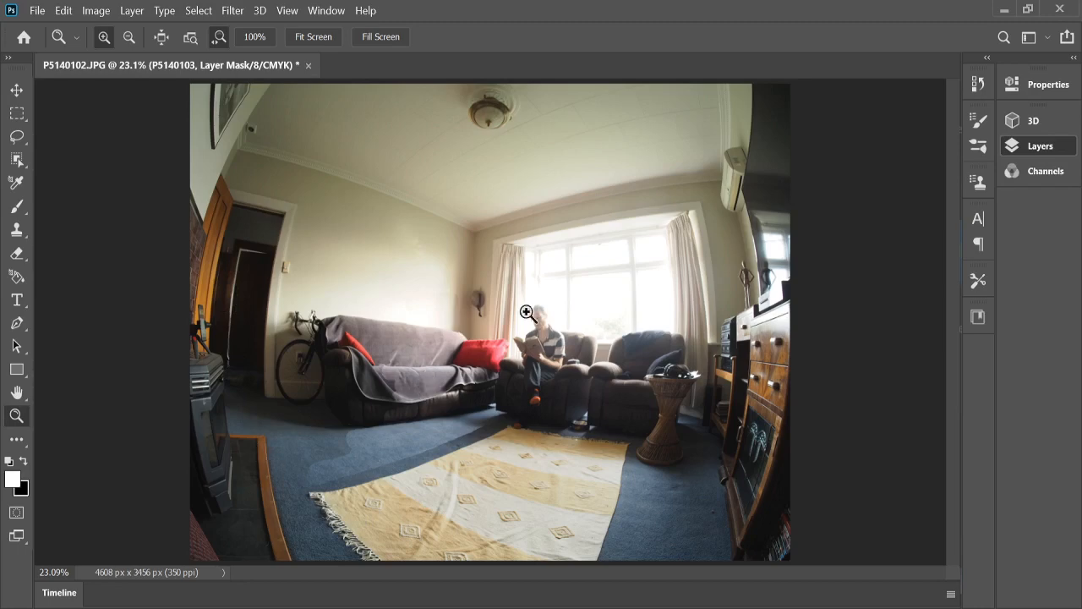
left_click(20, 255)
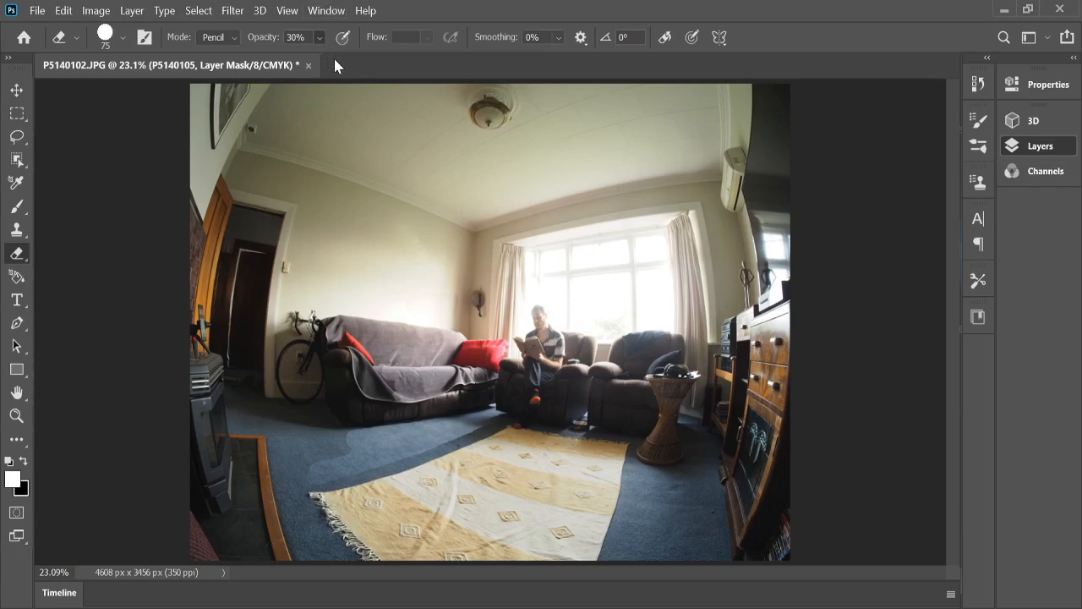
key("0")
key("bracketright")
key("bracketright")
key("bracketright")
key("bracketright")
key("bracketright")
mouse_move(518, 362)
left_mouse_down()
mouse_move(555, 353)
mouse_move(537, 353)
left_mouse_up()
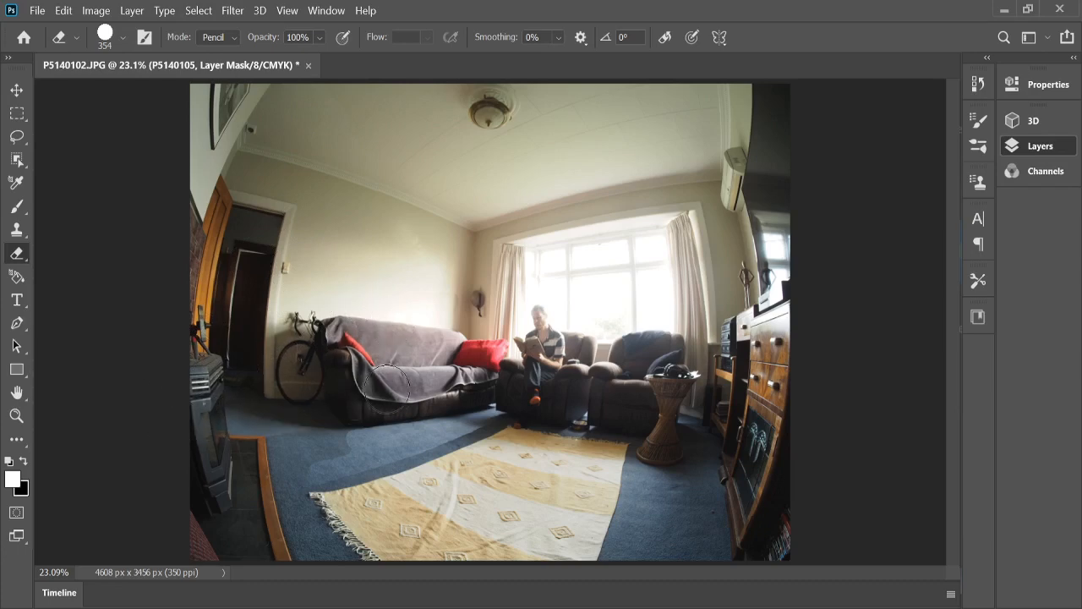
mouse_move(394, 421)
left_mouse_down()
mouse_move(194, 464)
mouse_move(237, 486)
mouse_move(376, 470)
mouse_move(478, 437)
left_mouse_up()
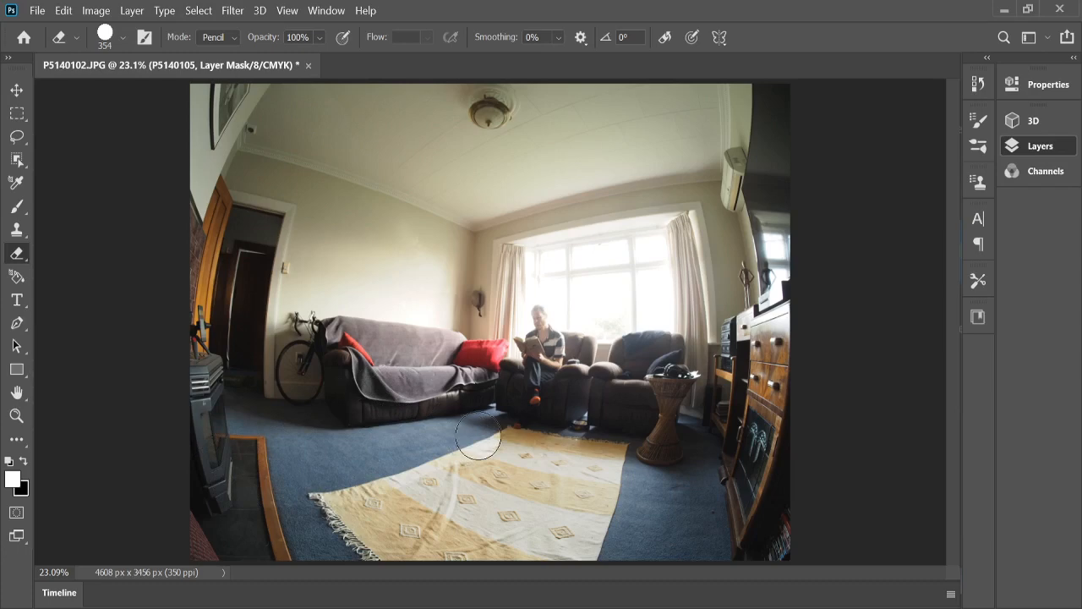
mouse_move(478, 438)
left_mouse_down()
mouse_move(626, 488)
mouse_move(397, 522)
mouse_move(115, 544)
mouse_move(268, 493)
mouse_move(189, 573)
left_mouse_up()
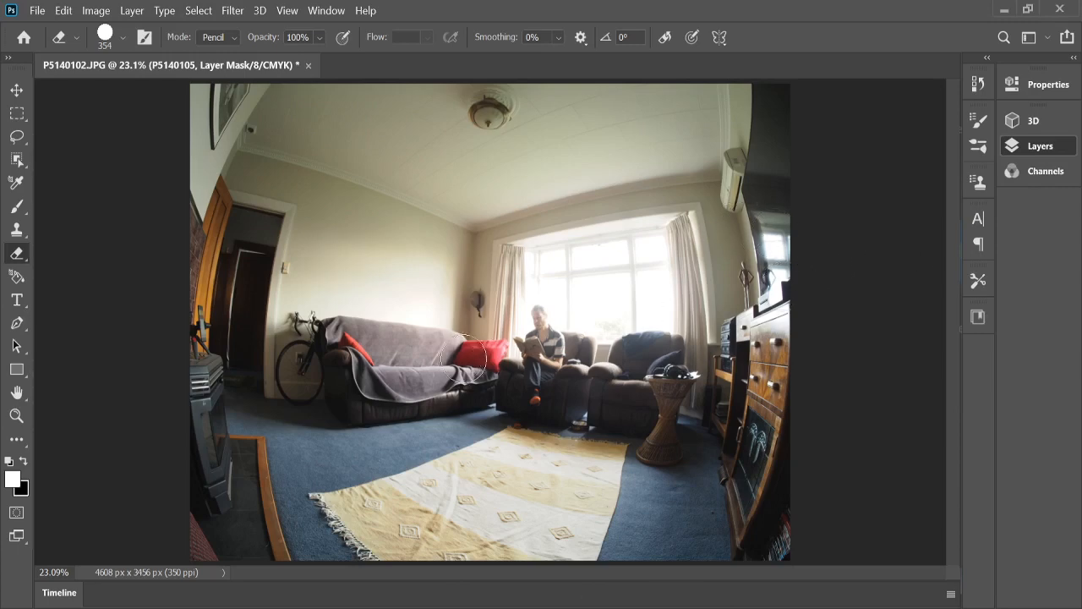
Step: Show push-up layer P5140106 in place of P5140105, try an eraser stroke along its mask's lower edge, and undo it
left_click(810, 276)
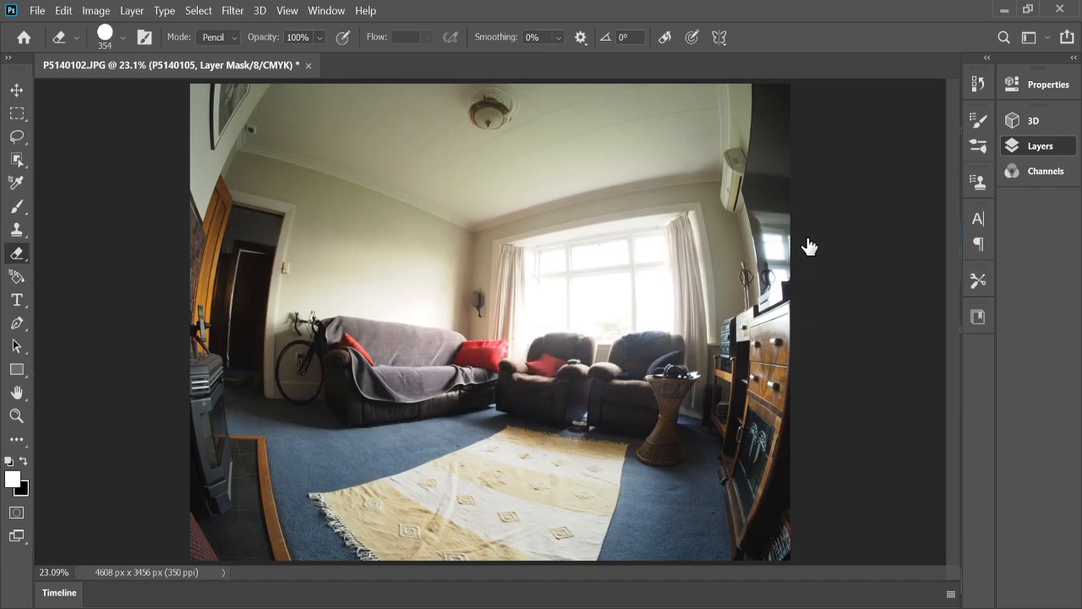
left_click(810, 247)
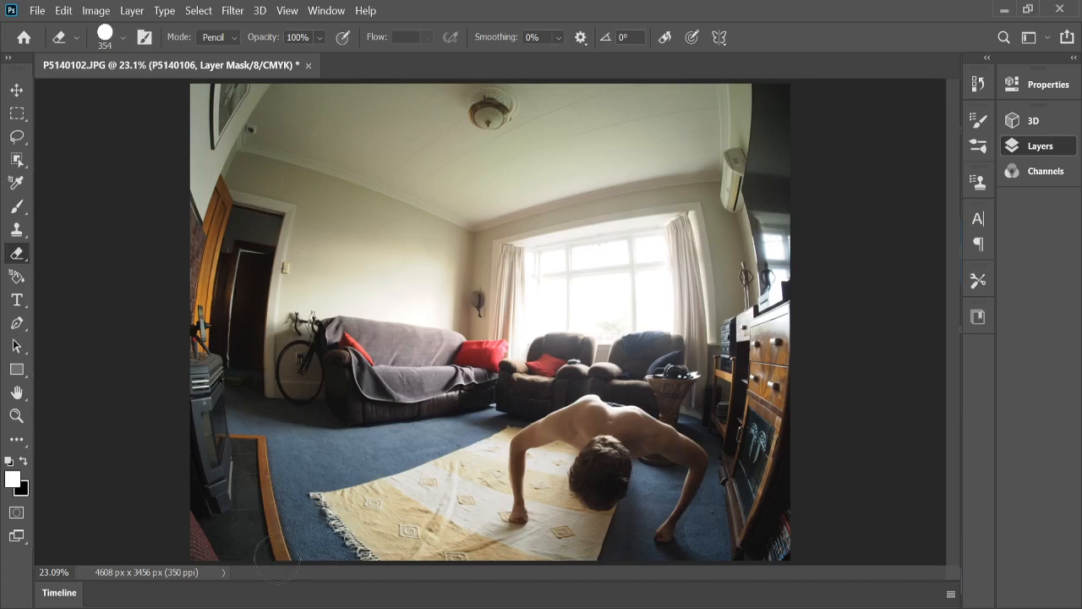
left_click_drag(275, 563, 676, 565)
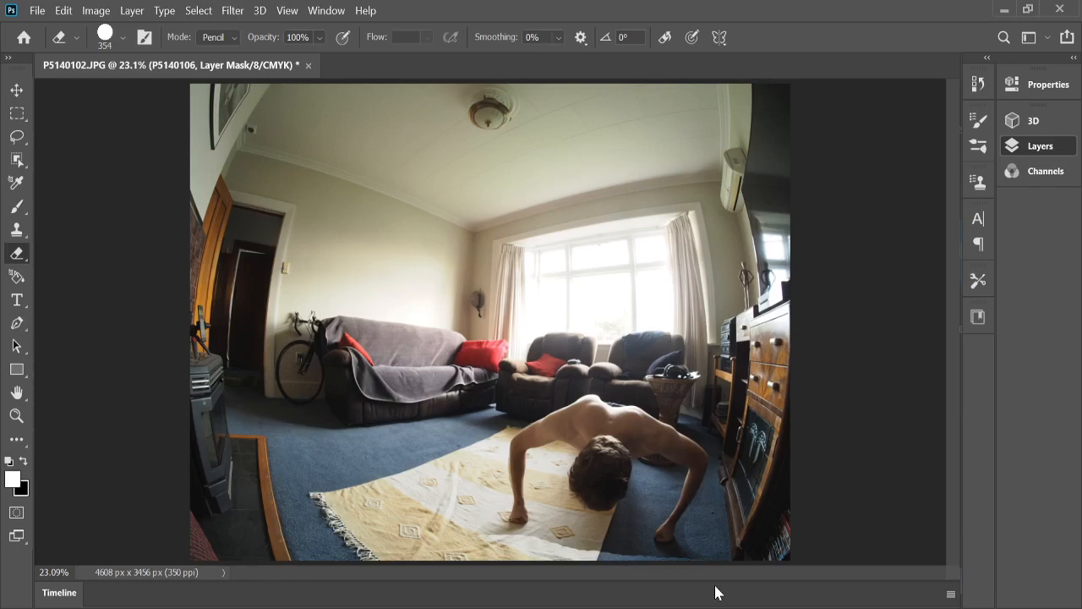
key("ctrl+z")
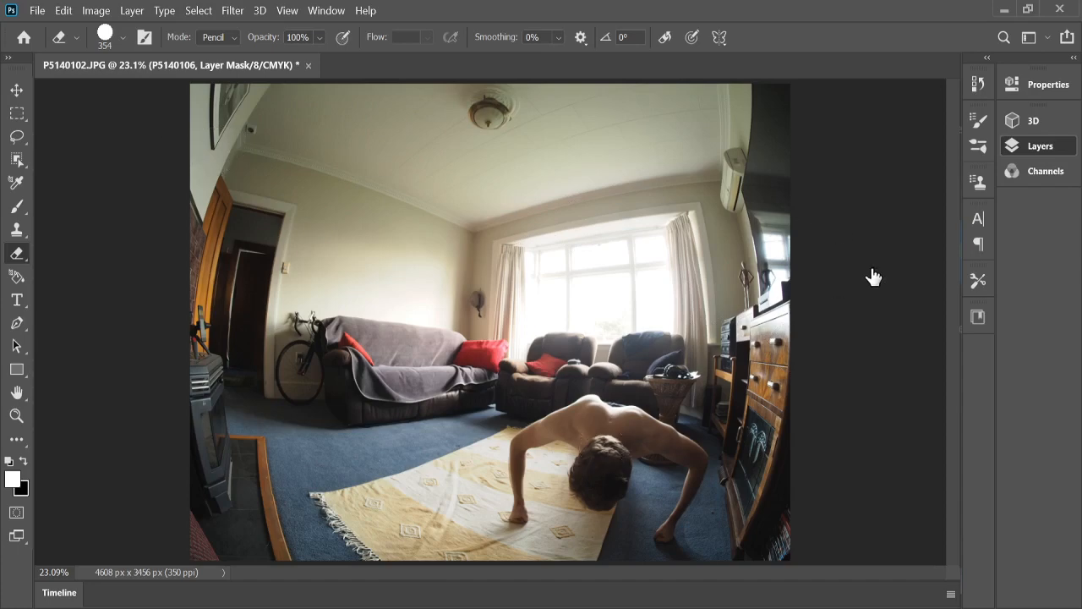
Step: Leave only seated-figure layer P5140103 visible over the background and erase its mask on the sofa beside the man's legs
left_click(808, 243)
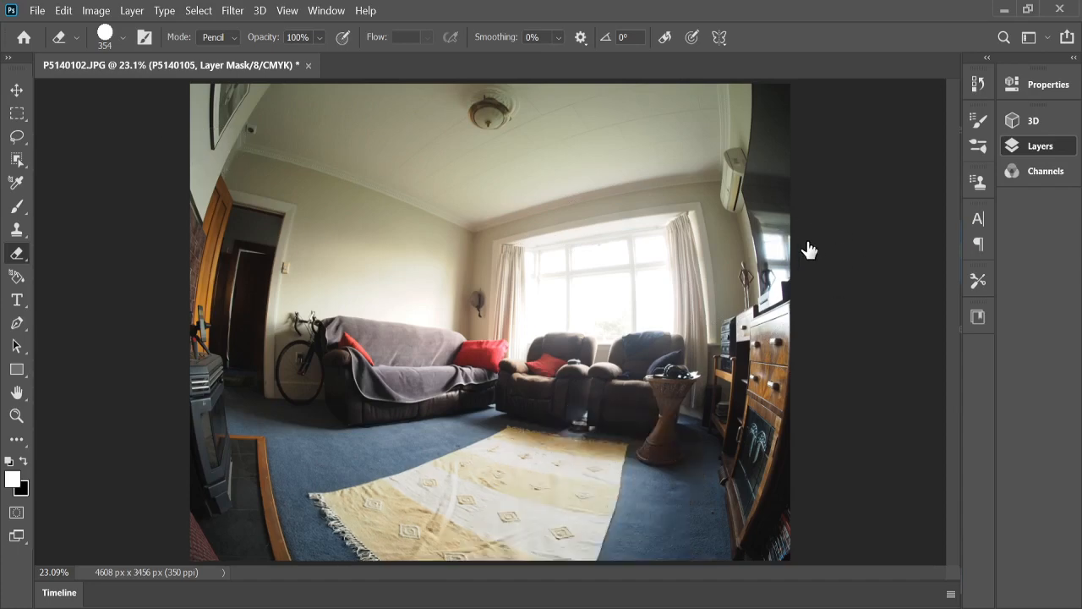
left_click(806, 273)
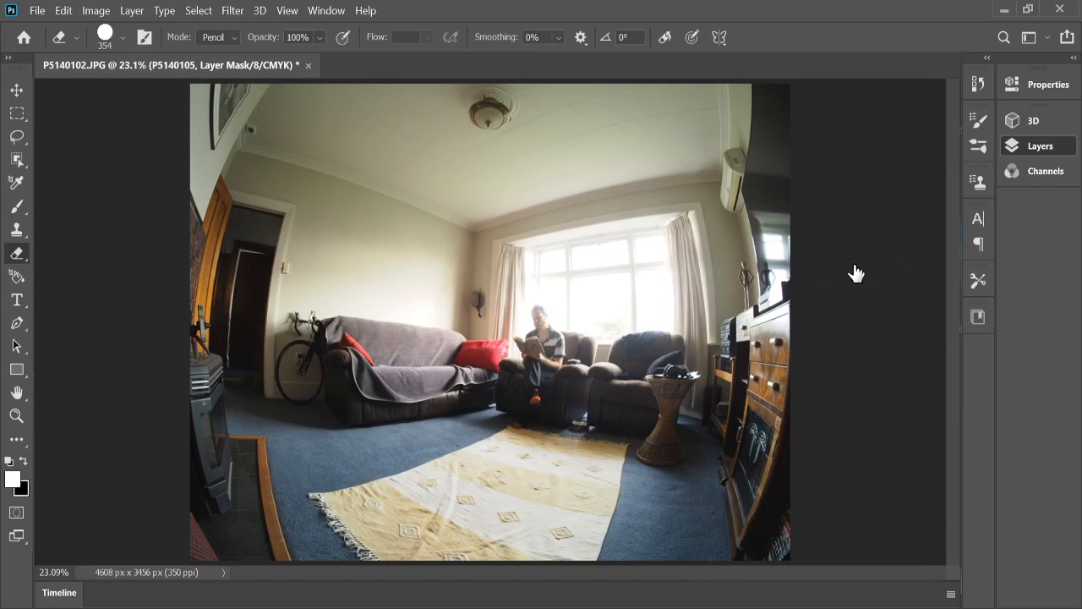
left_click(806, 251)
left_click(806, 245)
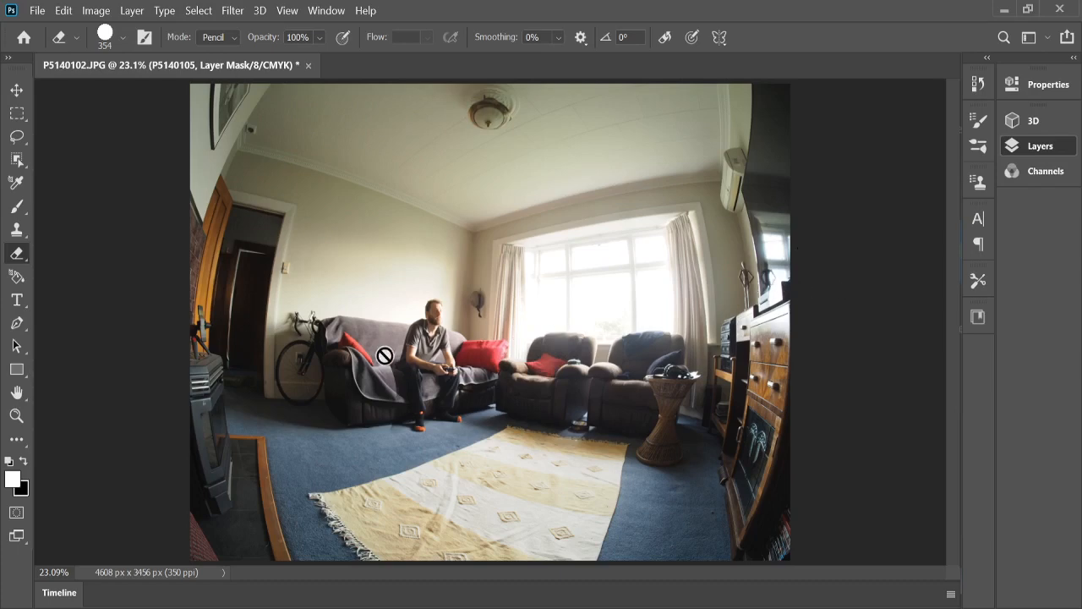
left_click(871, 270)
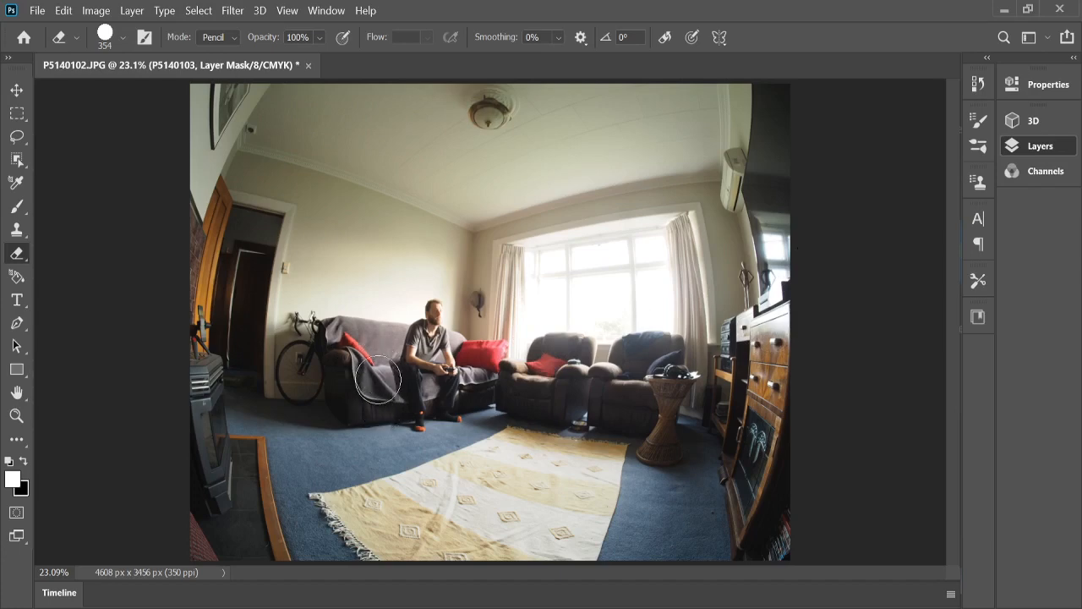
left_click_drag(376, 372, 381, 410)
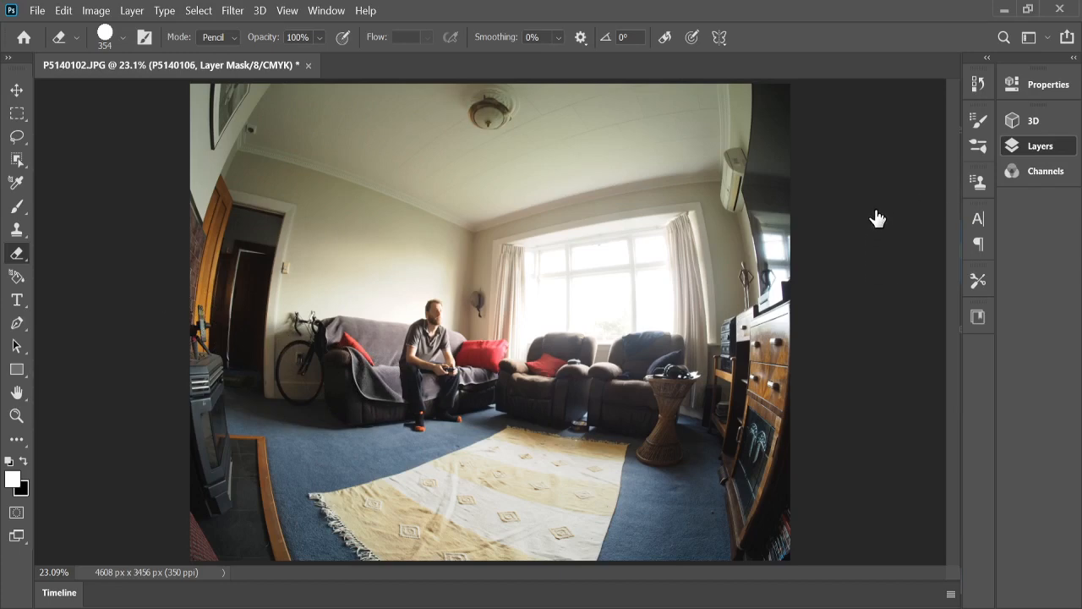
Step: Toggle the seated, reading and push-up figure layers and the background to inspect how the masked cut-outs fit together
left_click(803, 284)
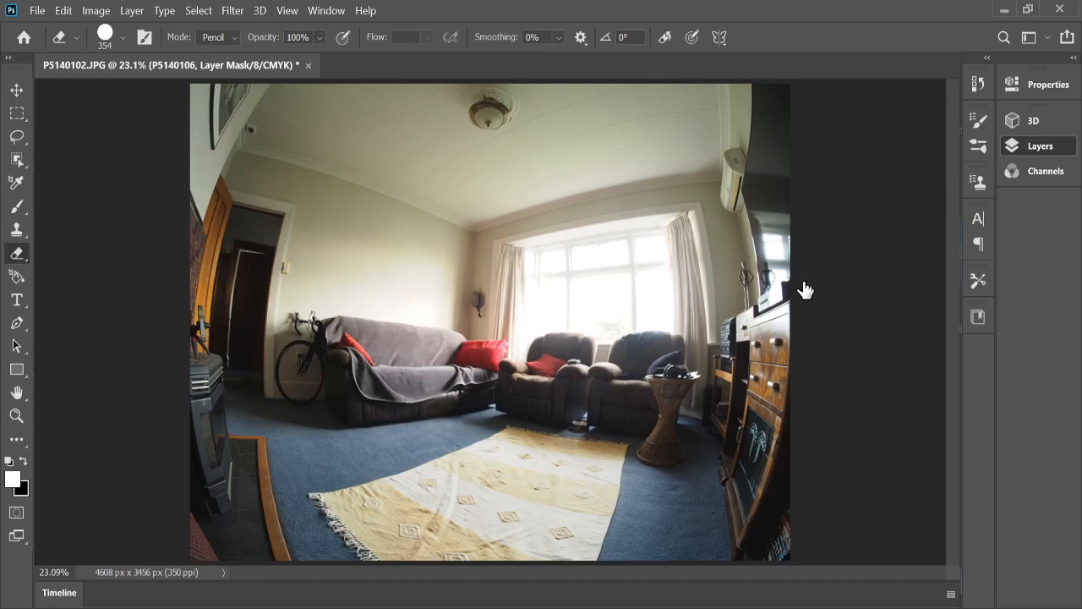
left_click(807, 231)
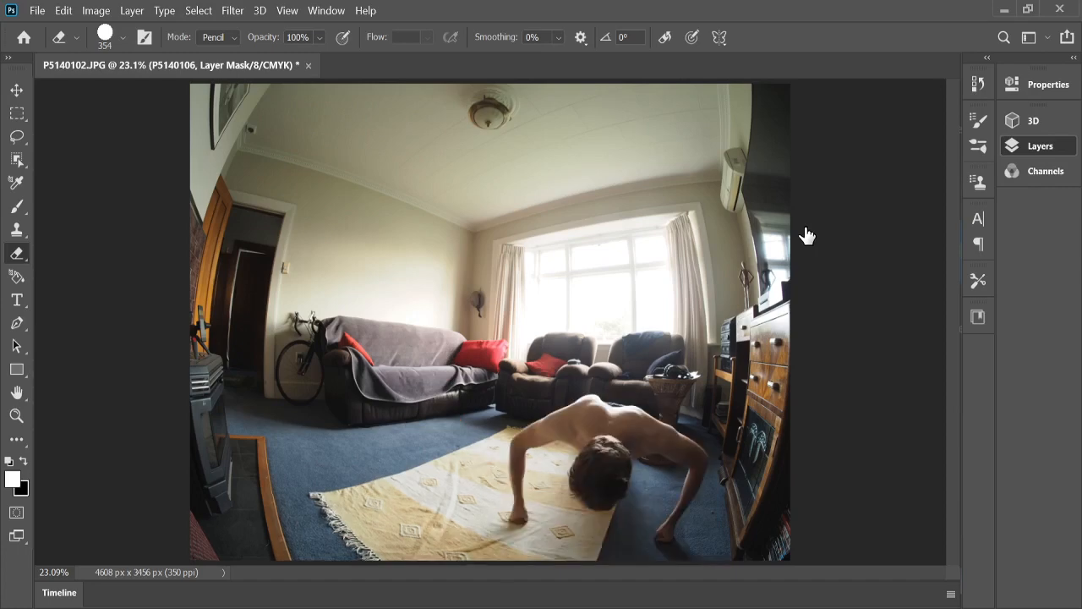
left_click(810, 261)
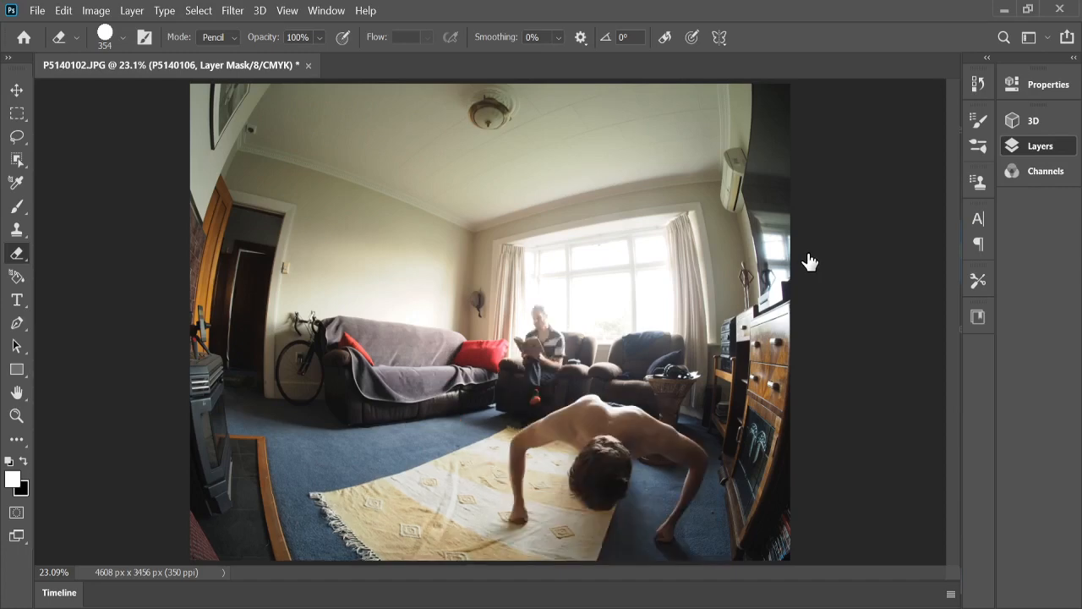
left_click(810, 262)
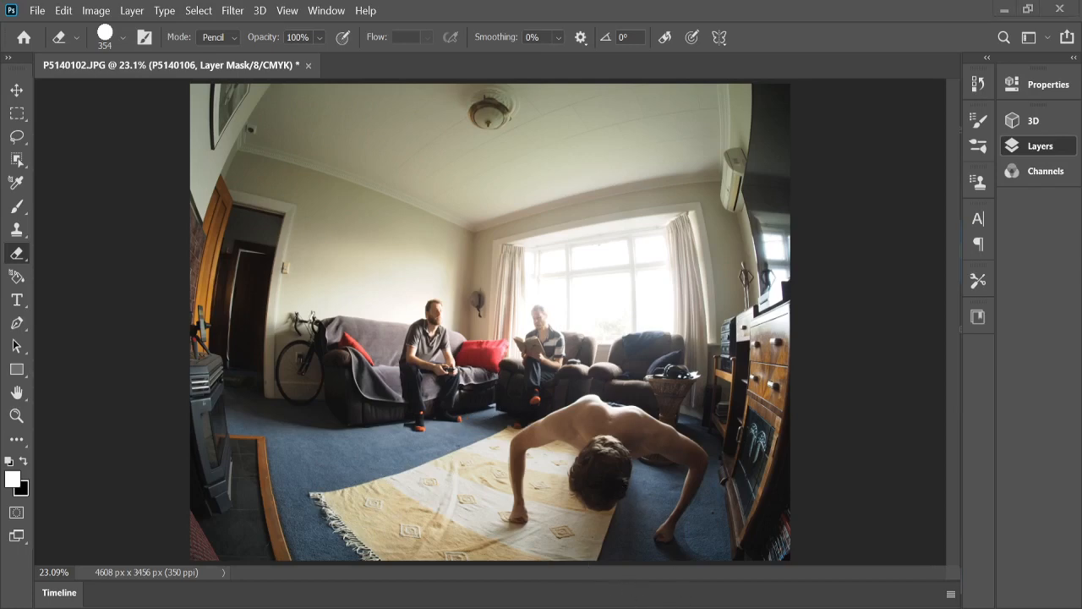
left_click(809, 229)
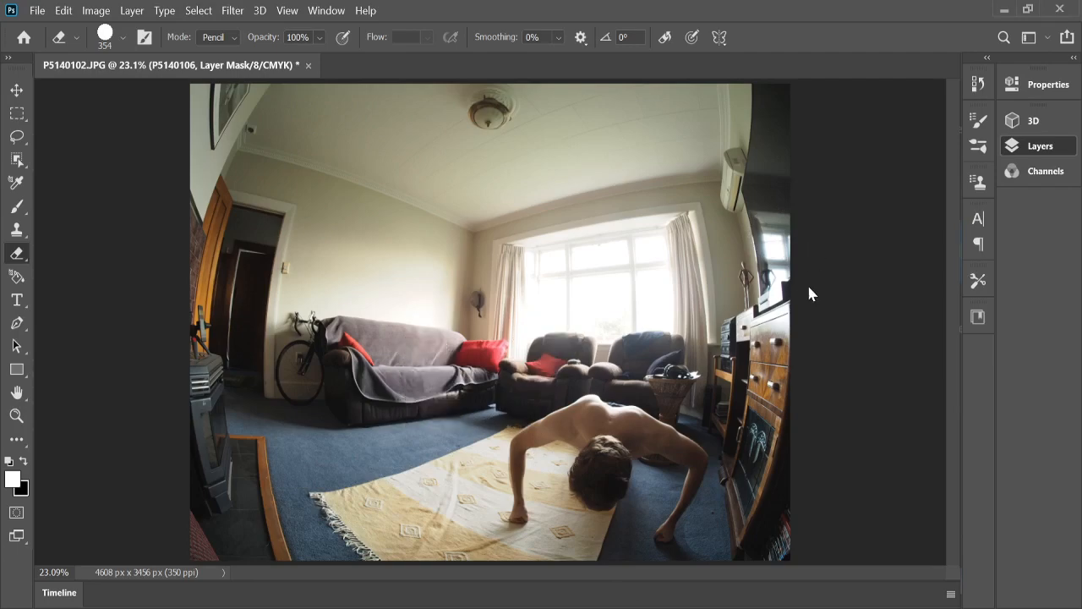
left_click(807, 288)
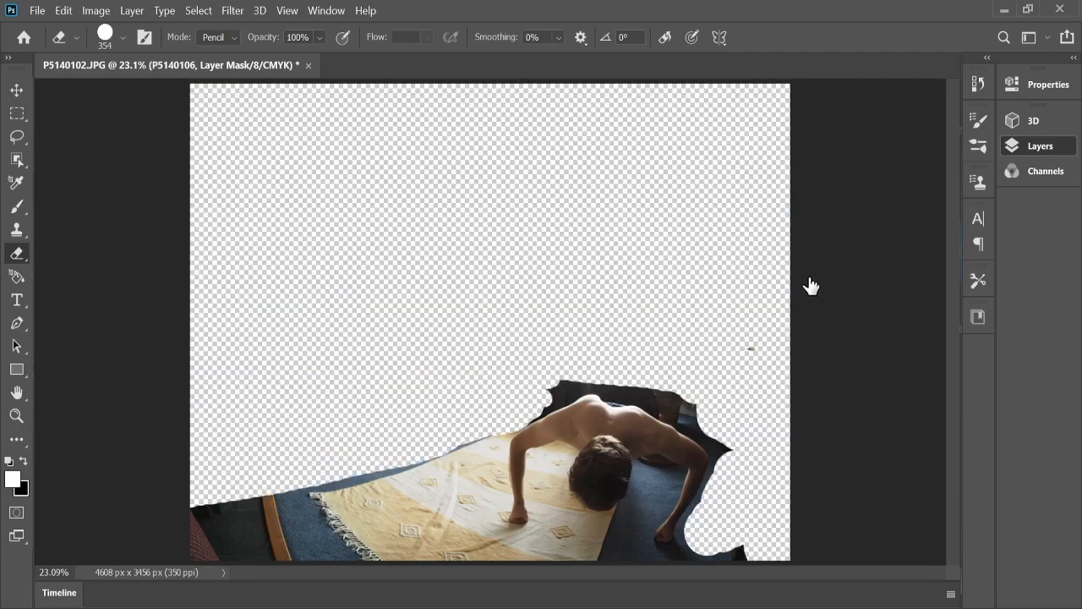
left_click(810, 287)
left_click(814, 262)
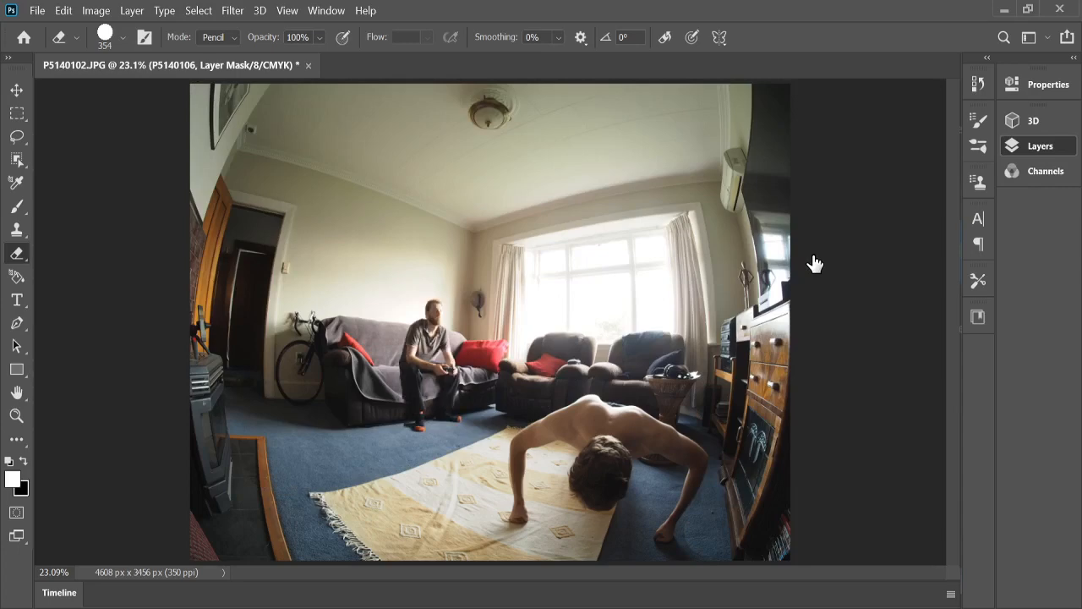
left_click(812, 256)
left_click(811, 236)
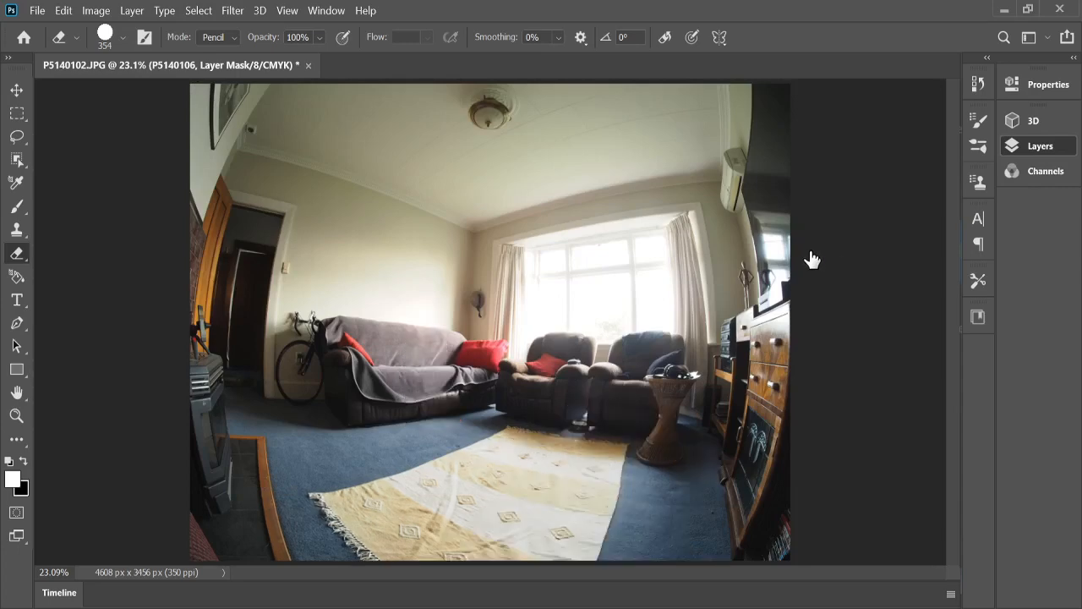
Step: Show lying-figure layer P5140107 over the background, target its mask and enlarge the eraser to 1457 px
left_click(810, 258)
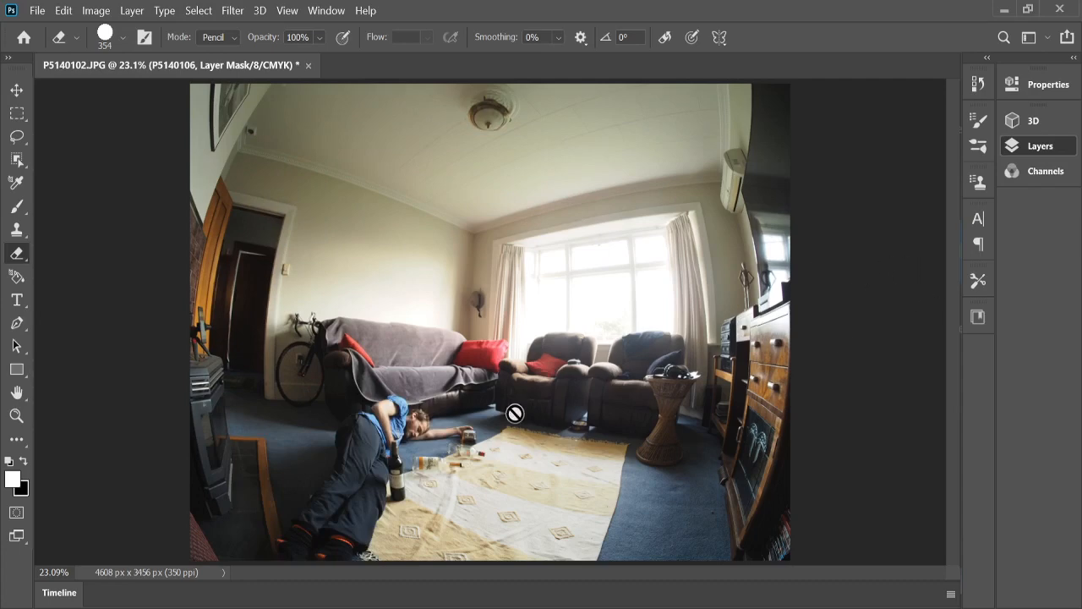
key("alt+]")
key("]")
key("]")
key("]")
key("]")
key("]")
key("]")
key("]")
key("]")
key("]")
key("]")
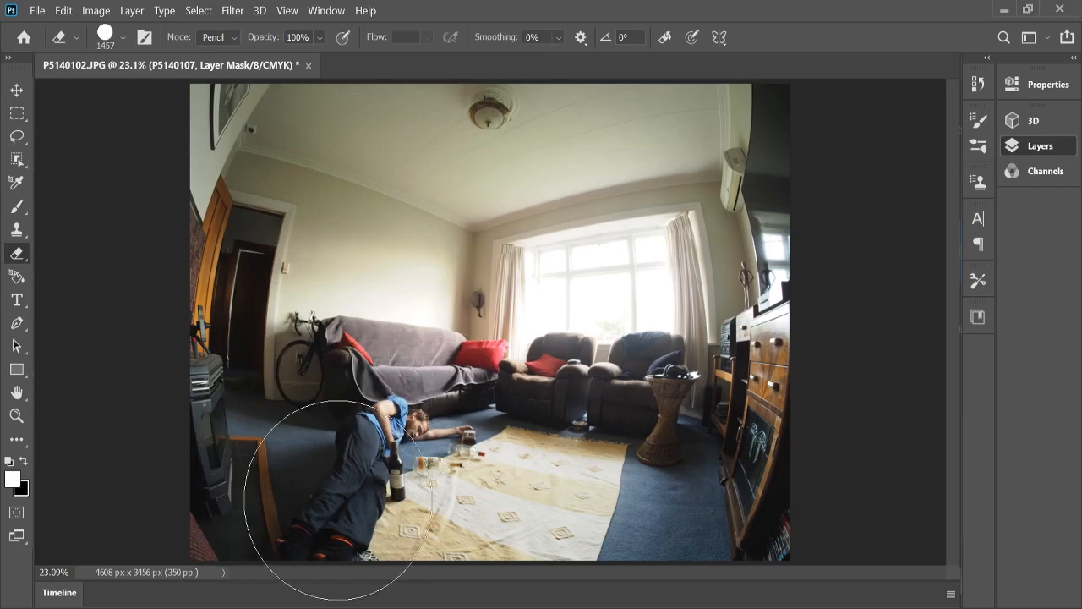
Step: Toggle the push-up, vacuuming and lying figure layers to check where their cut-outs overlap
left_click(808, 256)
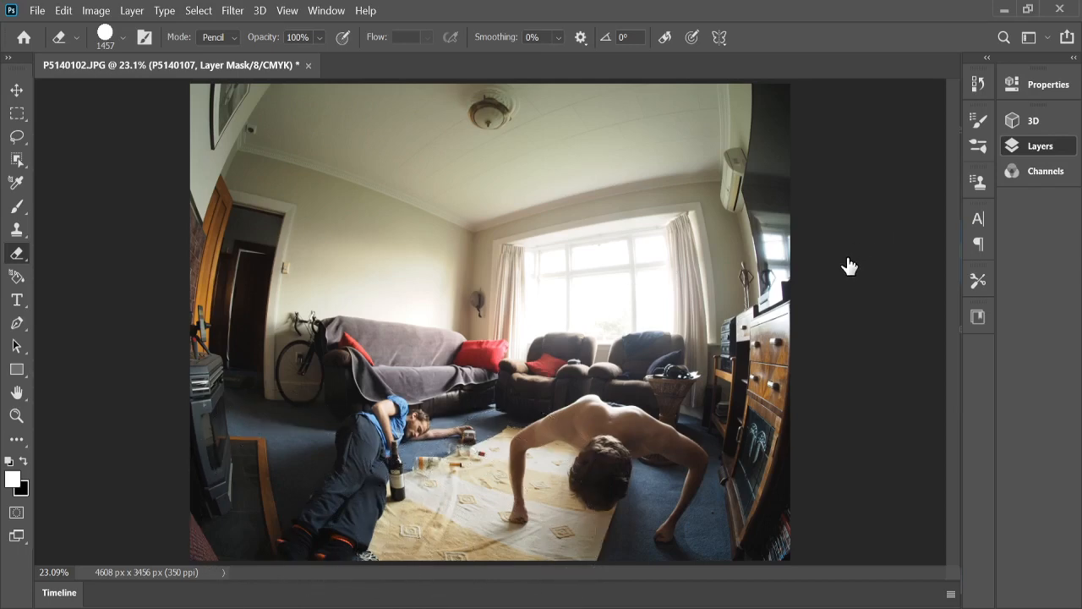
left_click(809, 231)
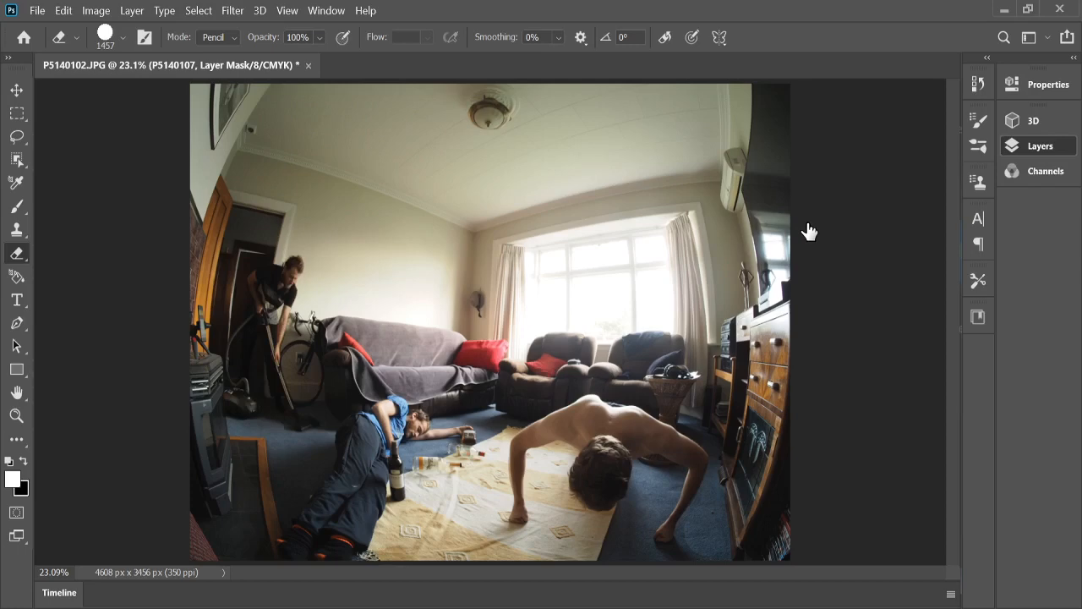
left_click(810, 231)
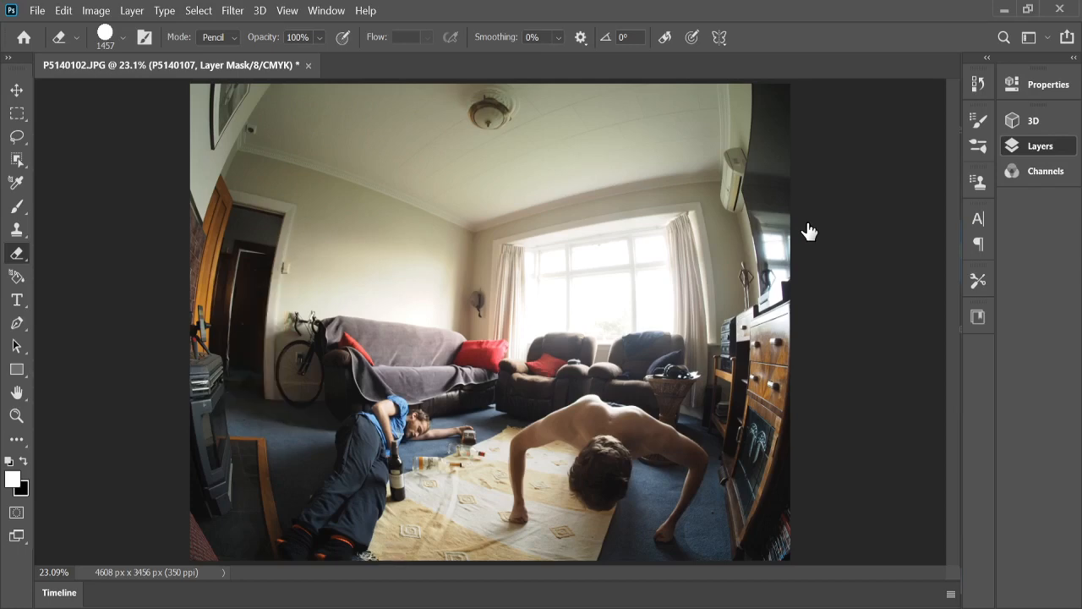
left_click(810, 259)
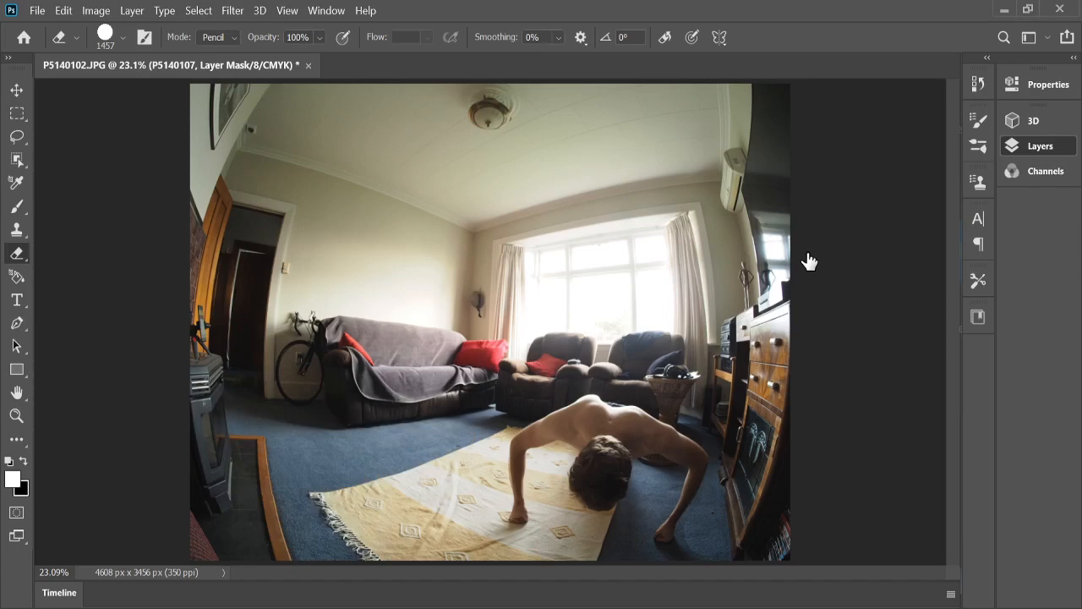
left_click(810, 260)
left_click(810, 260)
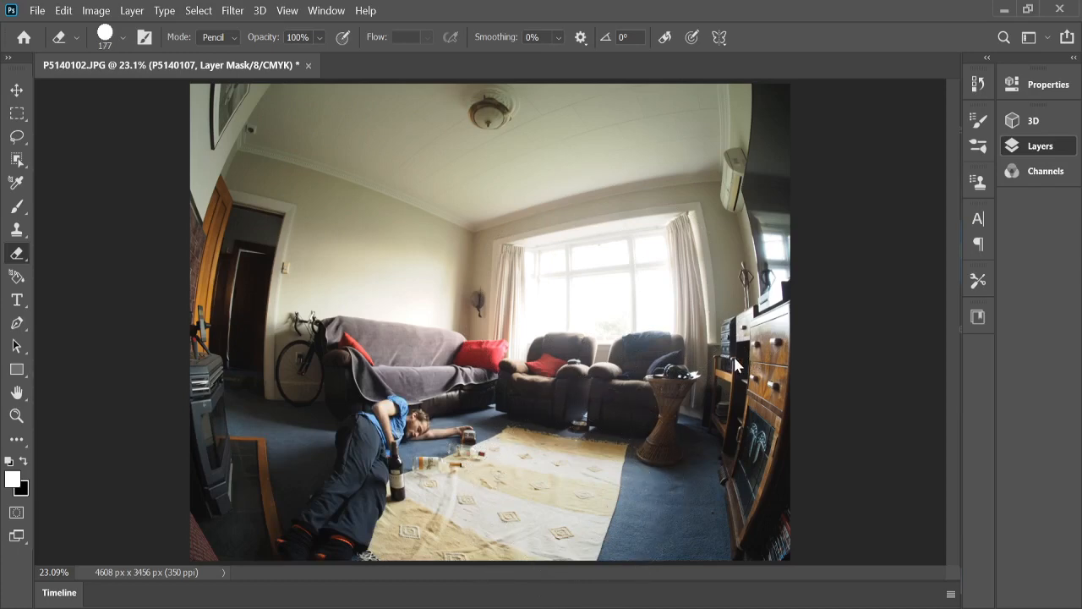
Step: Reduce the eraser to 158 px, swap the lying figure for the vacuuming figure and target P5140109's mask
key("bracketleft")
key("bracketleft")
key("bracketleft")
left_click(811, 233)
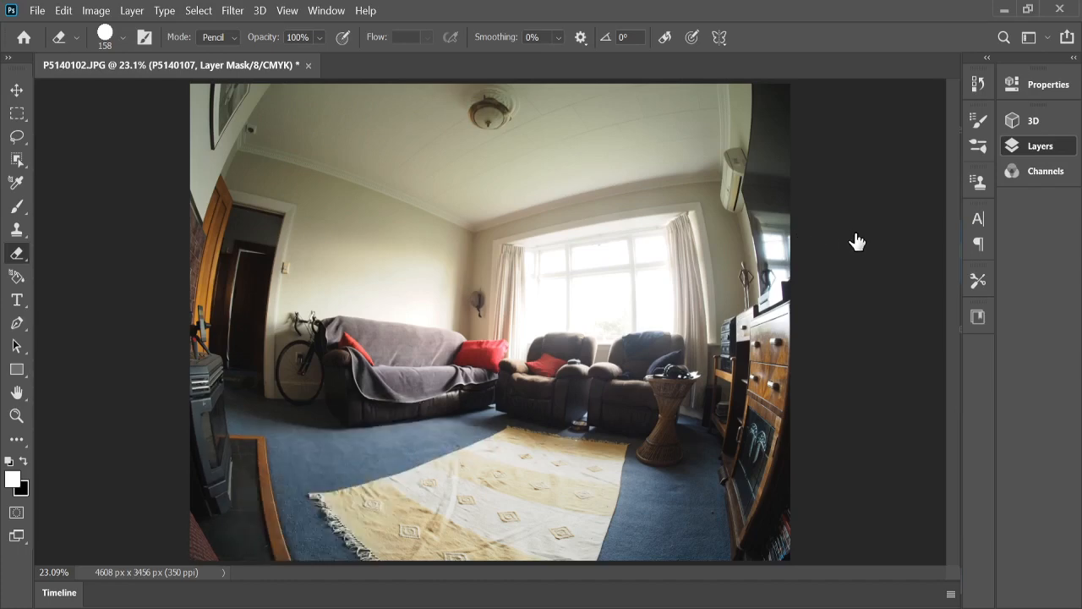
left_click(808, 230)
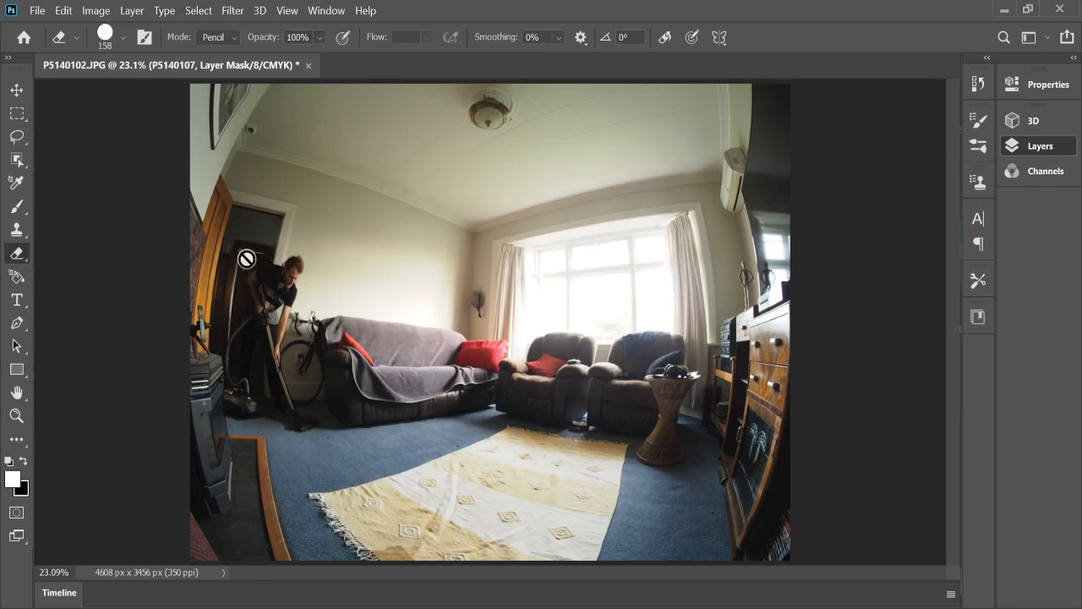
left_click(880, 229)
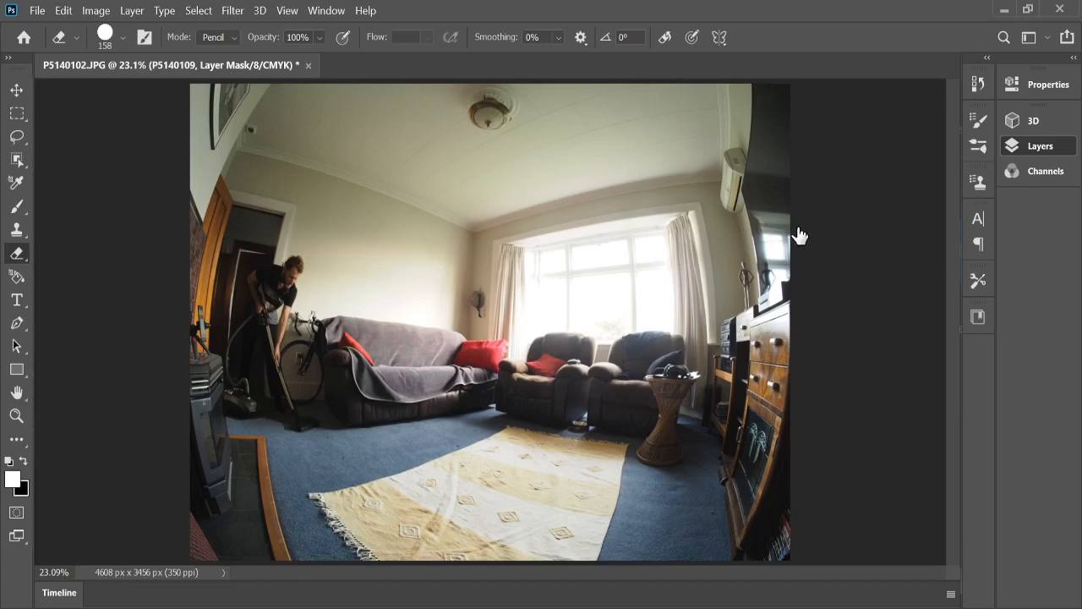
Step: Show the lying, push-up and reading figures alongside the vacuuming figure to inspect the combined composition
left_click(810, 253)
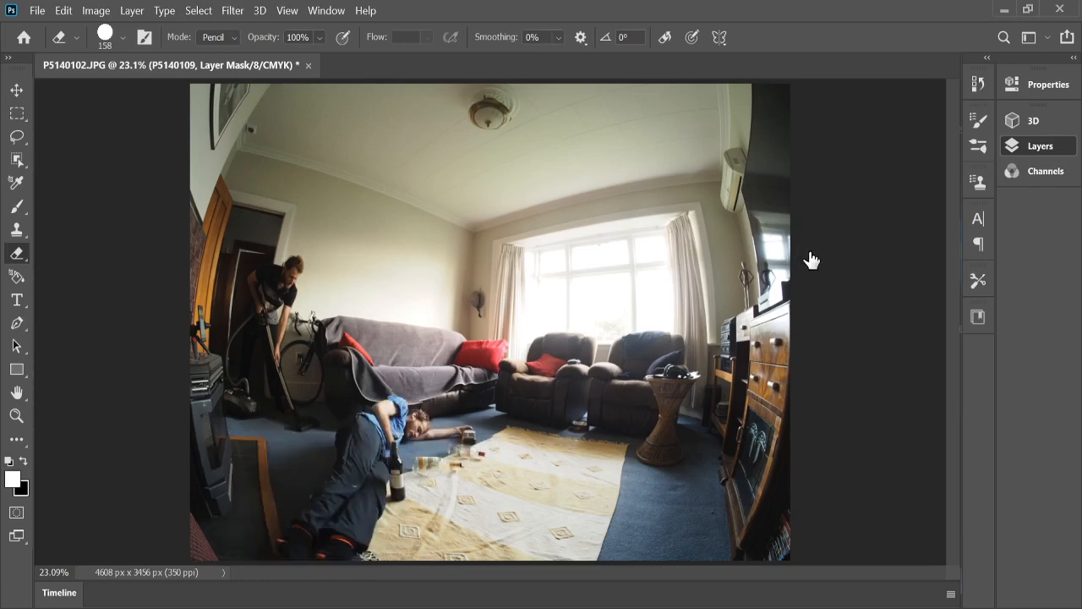
left_click(807, 250)
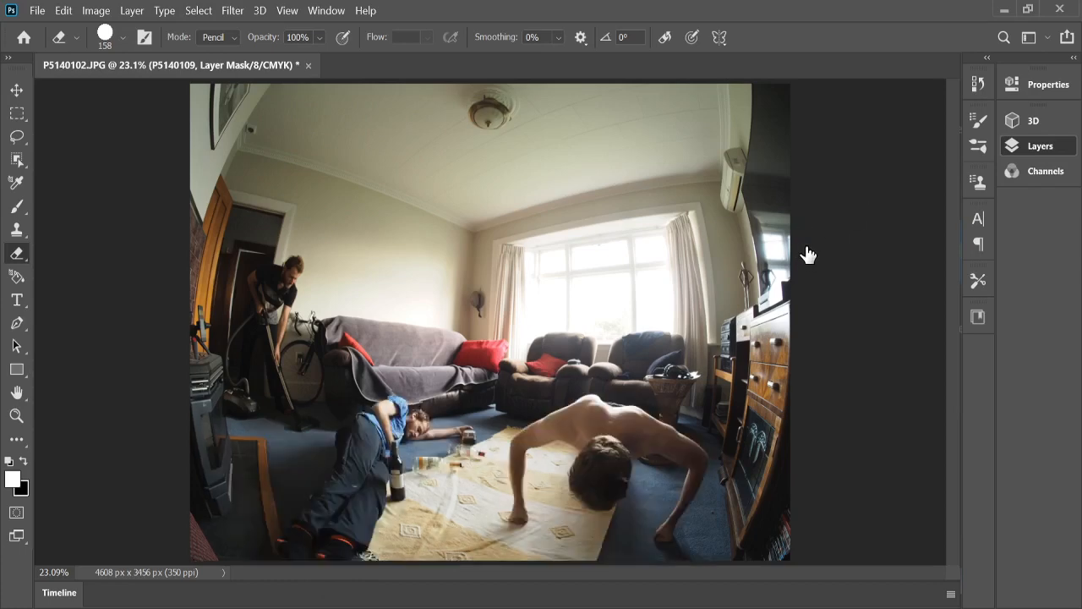
left_click(811, 260)
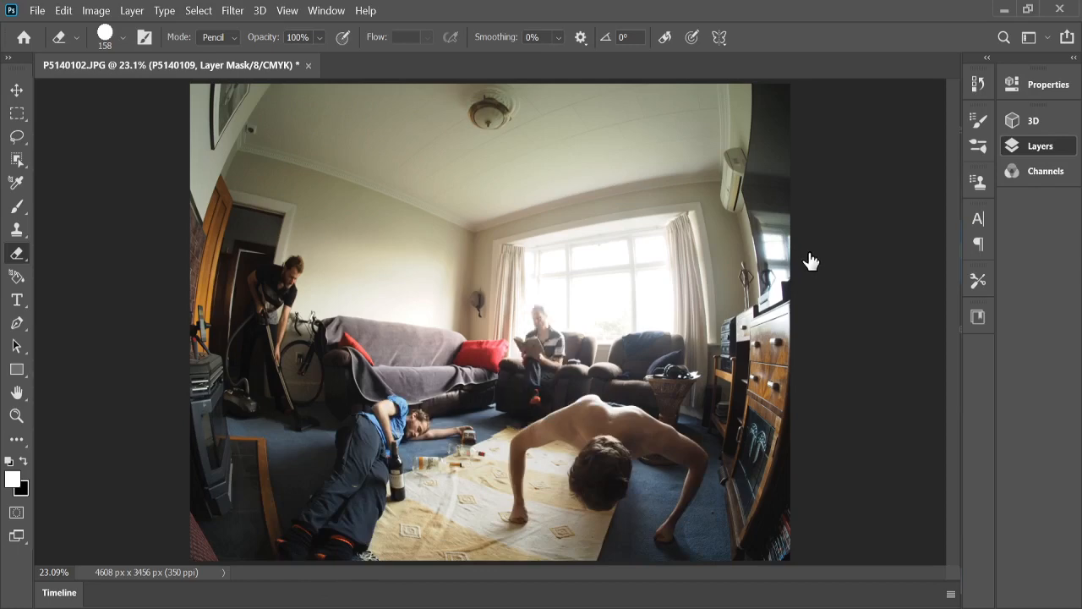
left_click(810, 263)
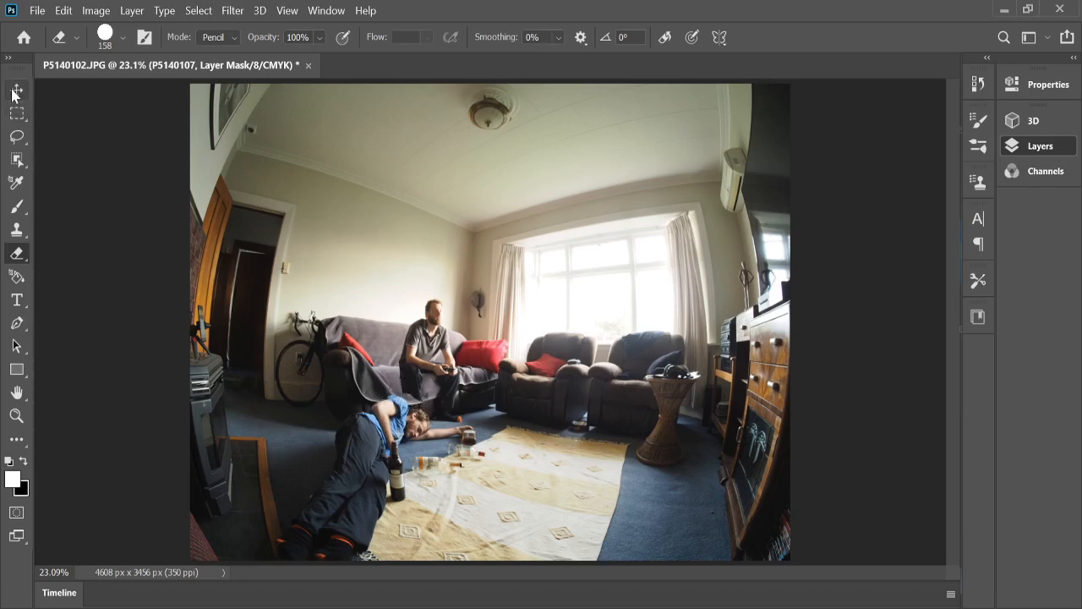
Step: Erase layer P5140107's mask over the seated man's nearer trouser leg and the adjoining throw at 200% zoom with the 158 px eraser
left_click(16, 415)
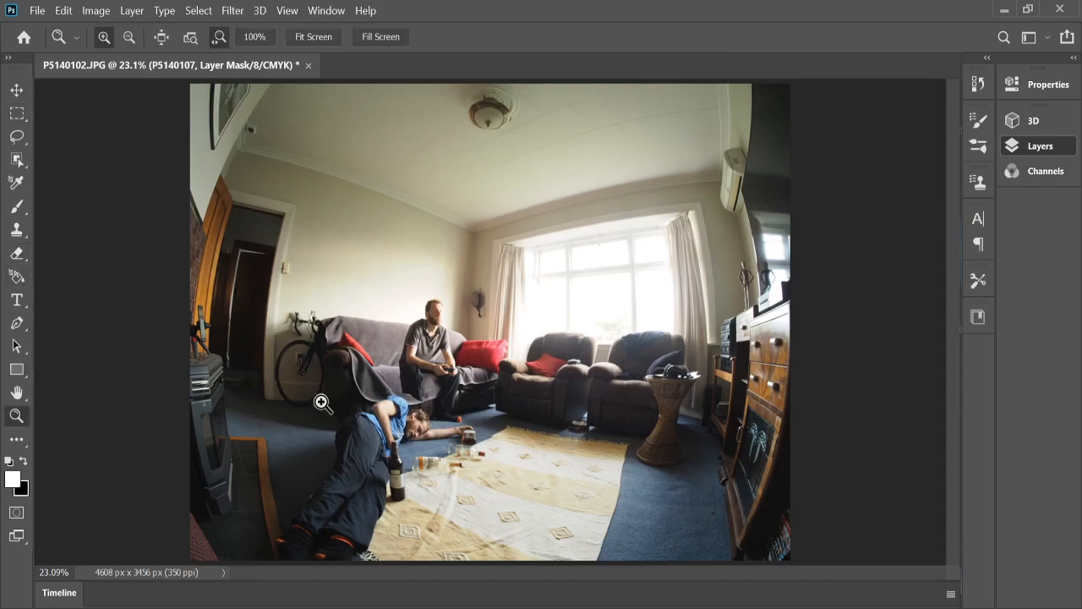
left_click(413, 407)
left_click(413, 407)
left_click(419, 396)
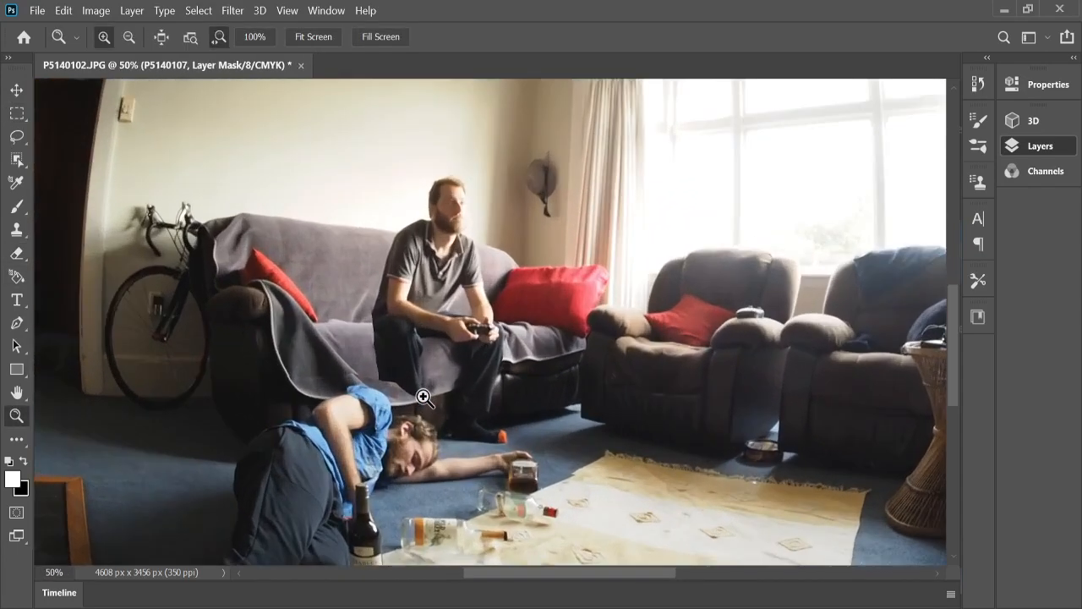
left_click(404, 401)
left_click(399, 404)
left_click(400, 404)
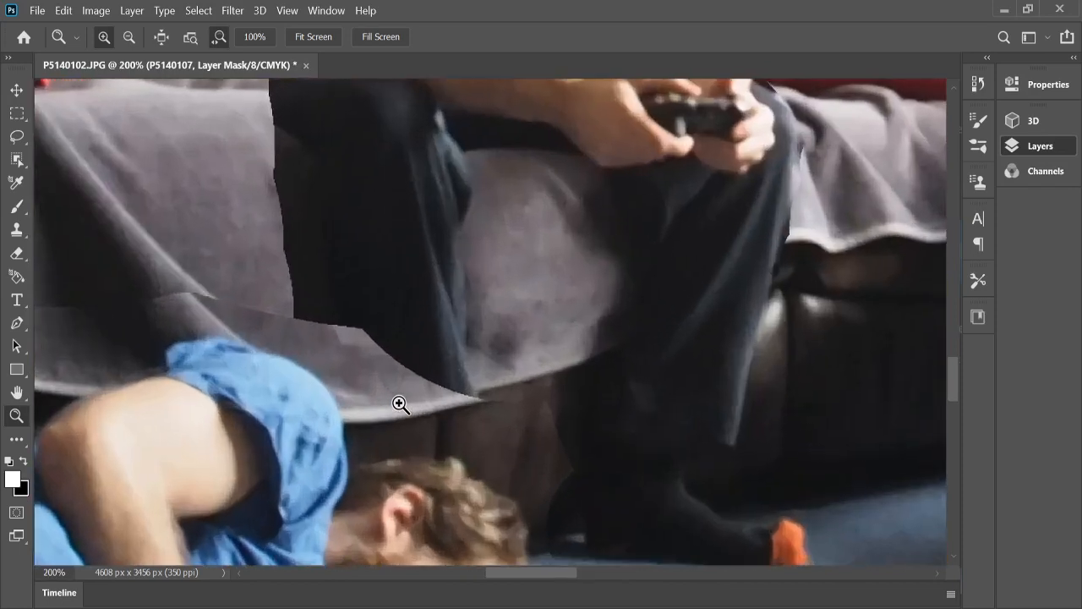
left_click_drag(569, 574, 551, 580)
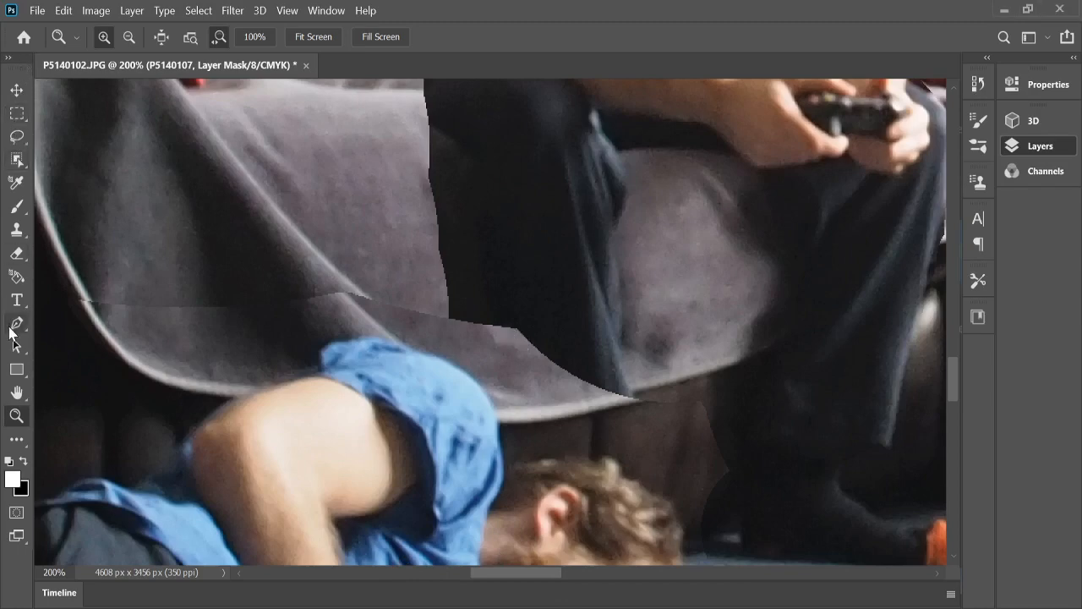
left_click(17, 254)
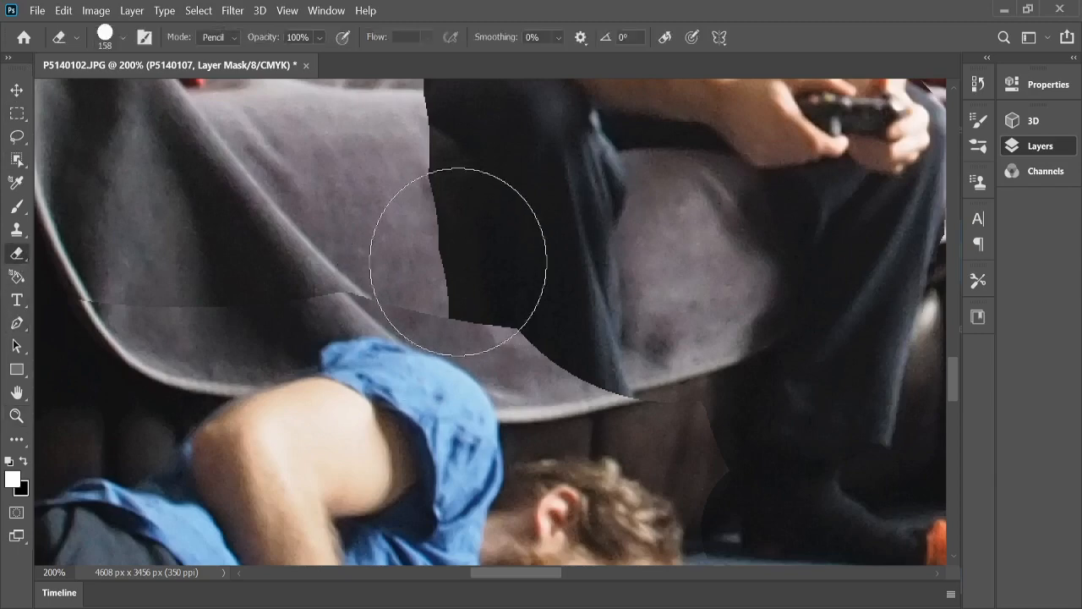
left_click(470, 263)
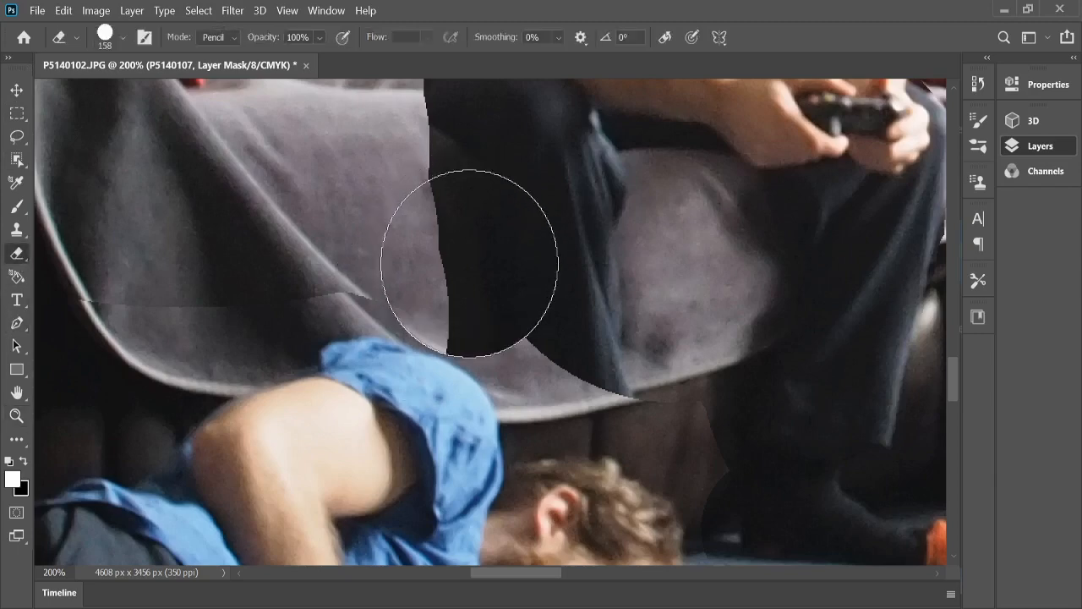
left_click(489, 268)
left_click(506, 274)
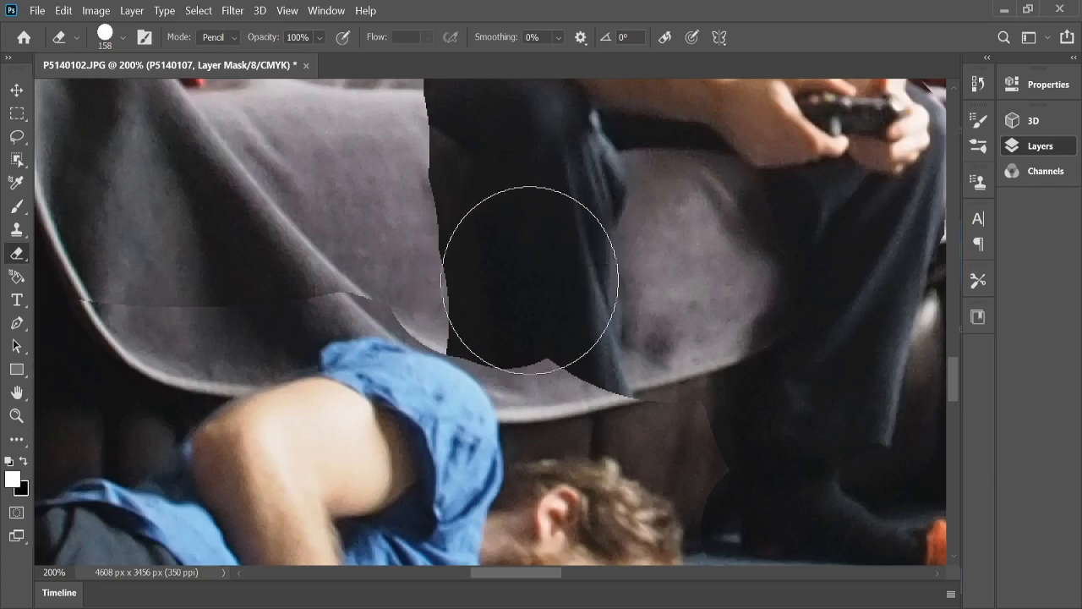
mouse_move(529, 279)
left_mouse_down()
mouse_move(515, 282)
mouse_move(563, 293)
mouse_move(624, 330)
left_mouse_up()
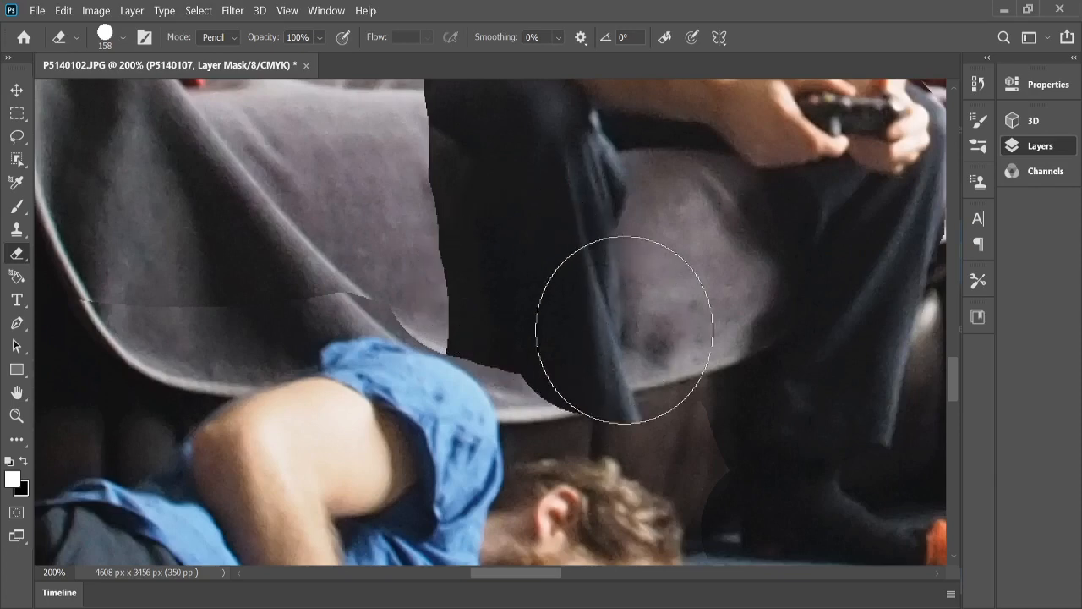
Step: Erase P5140107's mask around the seated man's trouser hem and the dark sofa base above the lying man's head
scroll(624, 337, "down", 3)
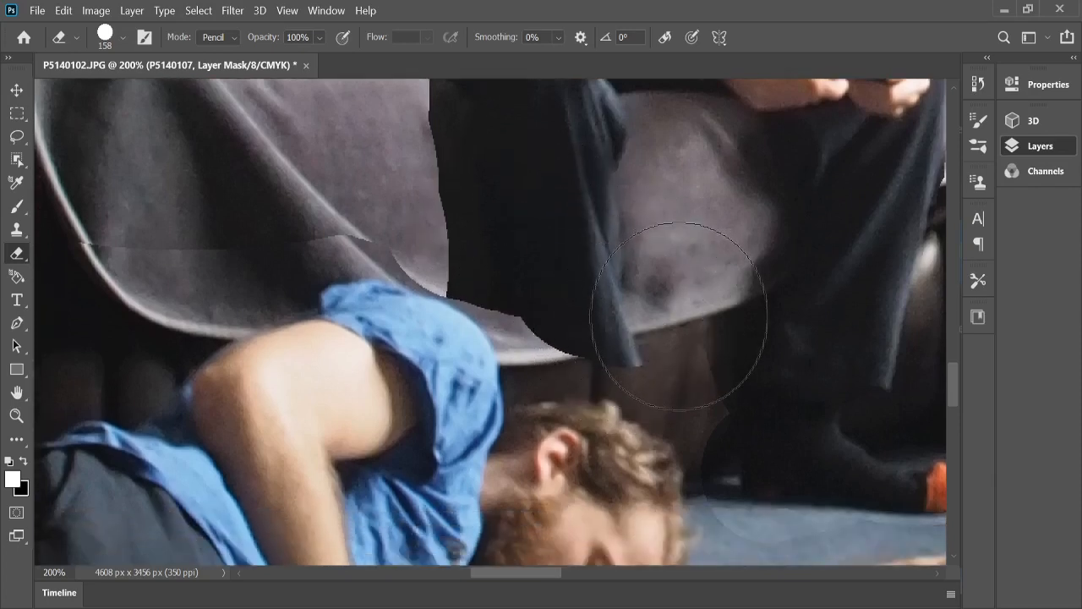
scroll(680, 317, "down", 4)
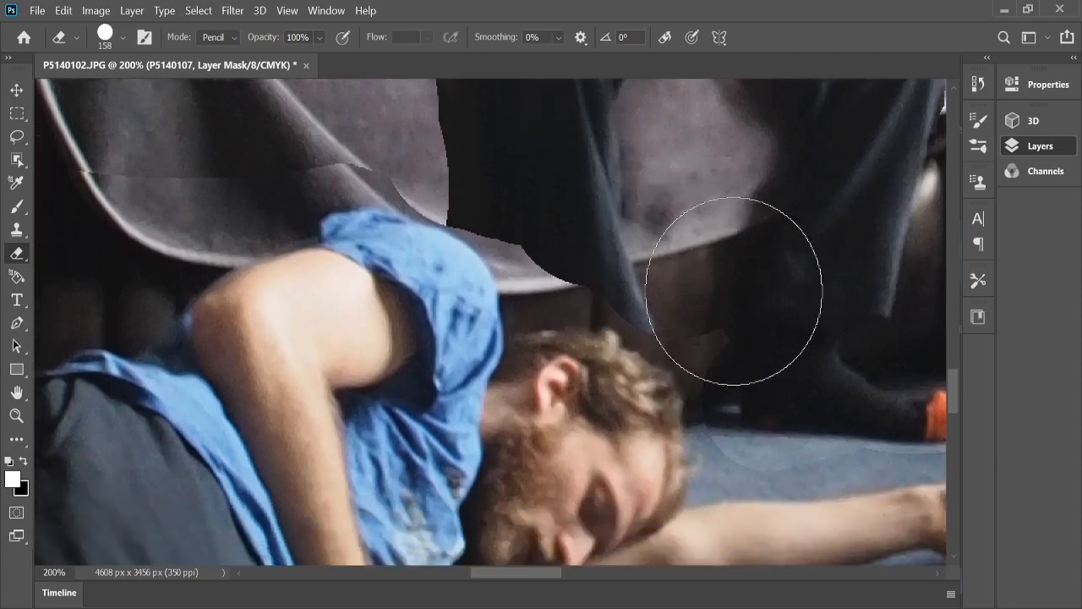
left_click_drag(734, 291, 725, 279)
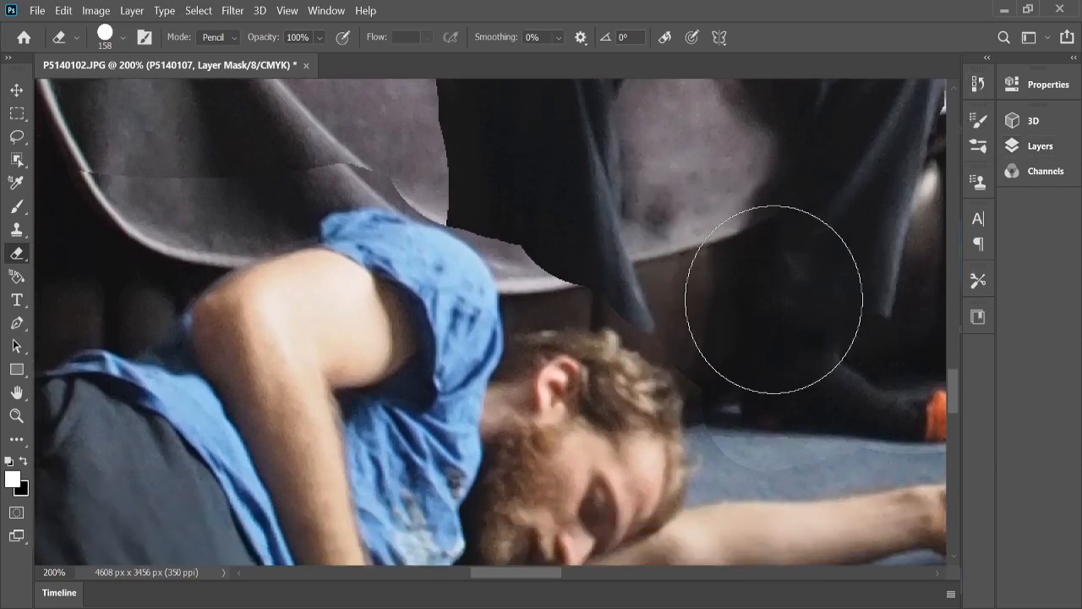
left_click_drag(774, 299, 701, 272)
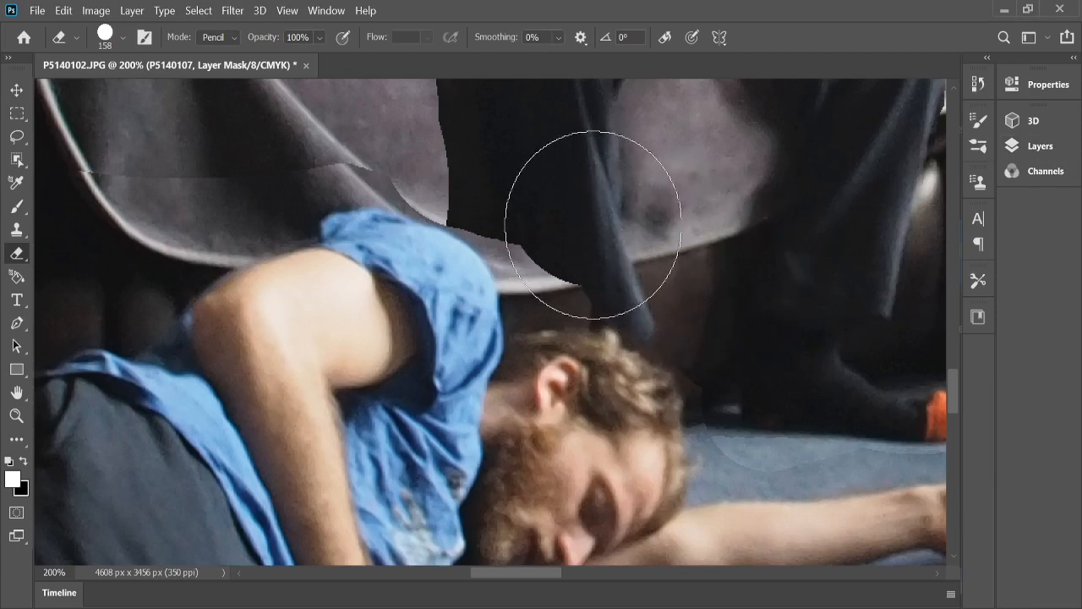
left_click(580, 223)
left_click_drag(573, 220, 520, 164)
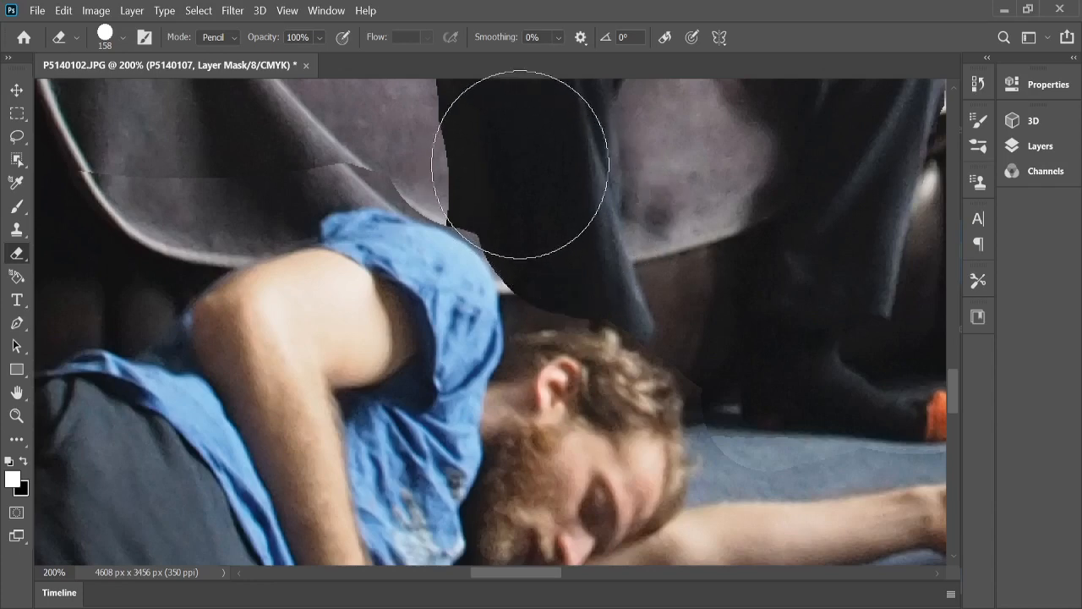
Step: Erase P5140107's mask across the sofa throw's folds and lower edge behind the lying man's shoulder
left_click(415, 118)
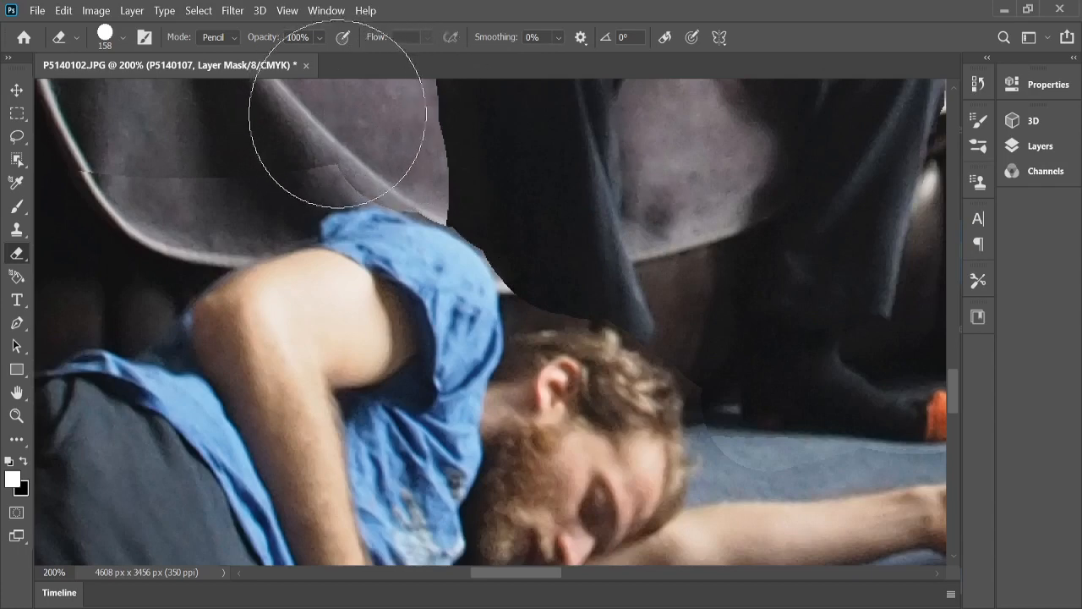
left_click(362, 112)
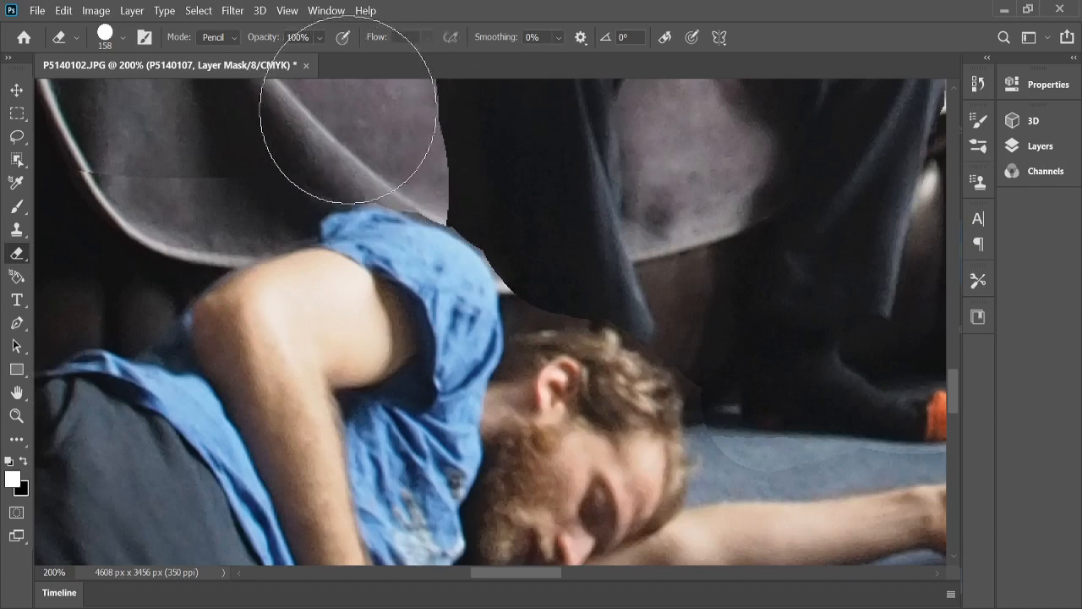
left_click(293, 116)
left_click(246, 153)
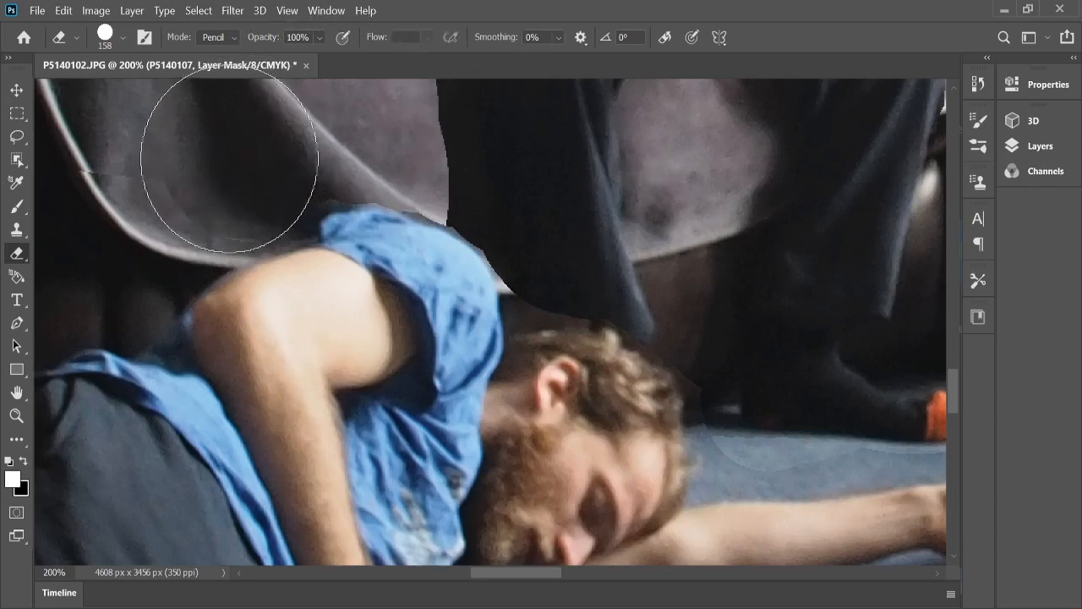
left_click(229, 163)
left_click(194, 163)
left_click(167, 171)
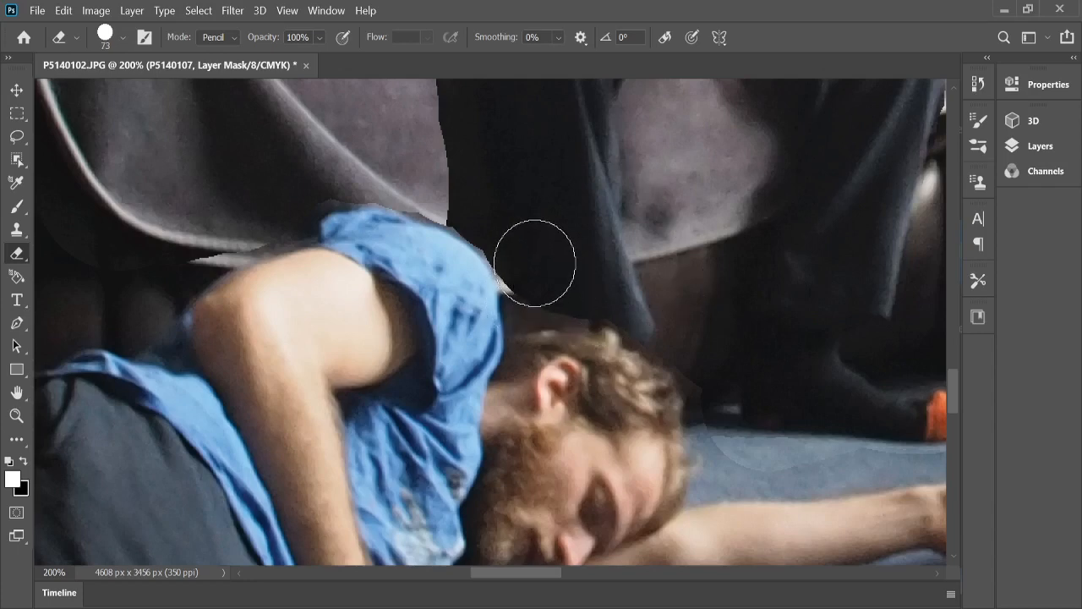
Step: Erase P5140107's mask along the lying man's blue shoulder and sleeve edge at 600% zoom with the 17 px eraser
left_click(535, 264)
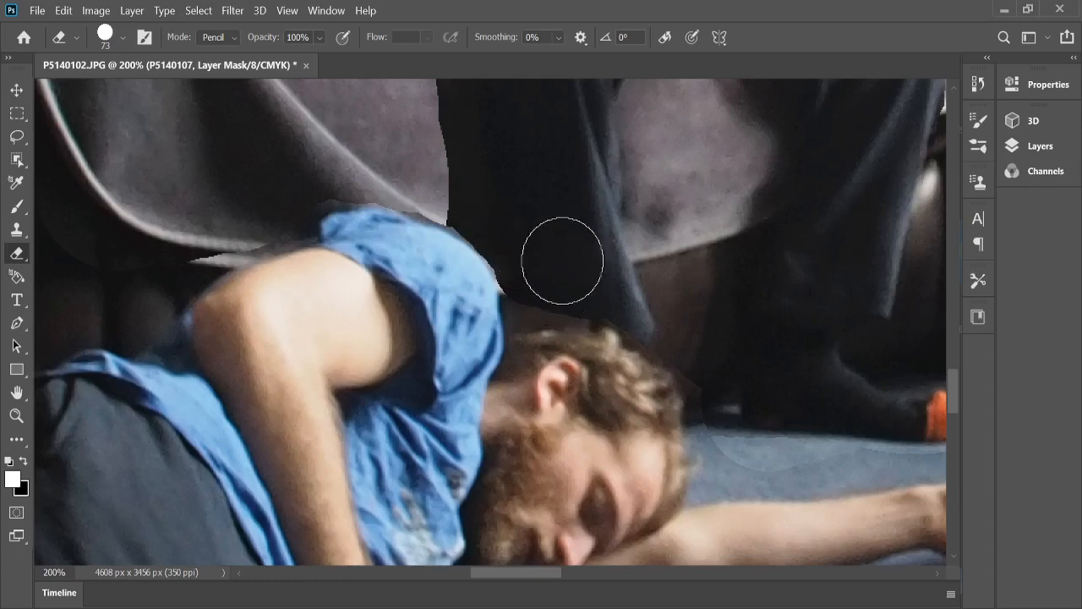
left_click(17, 414)
left_click(503, 273)
left_click(504, 274)
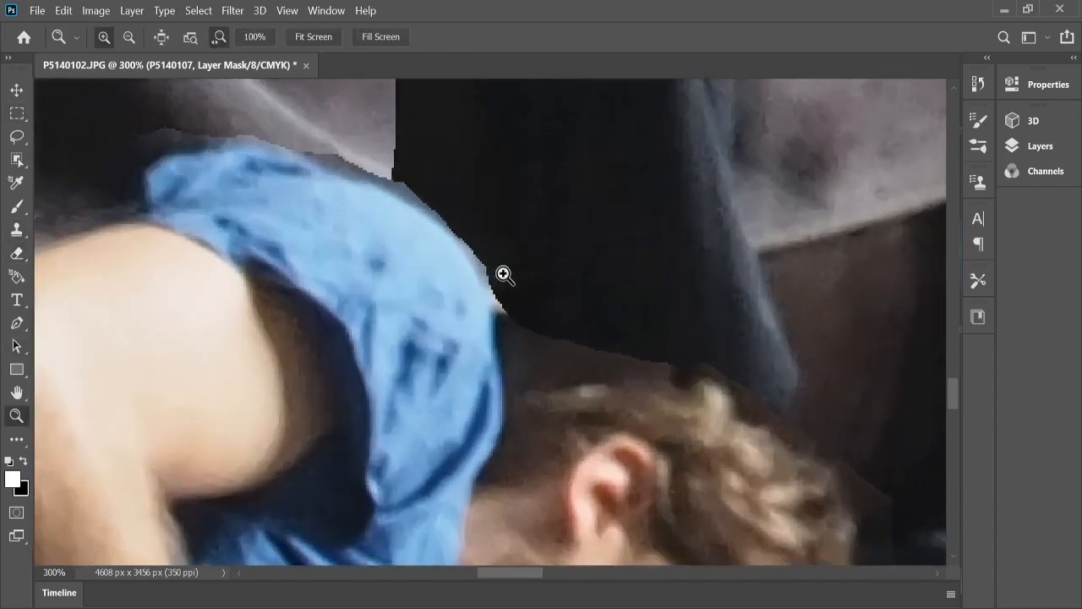
left_click(503, 273)
left_click(503, 273)
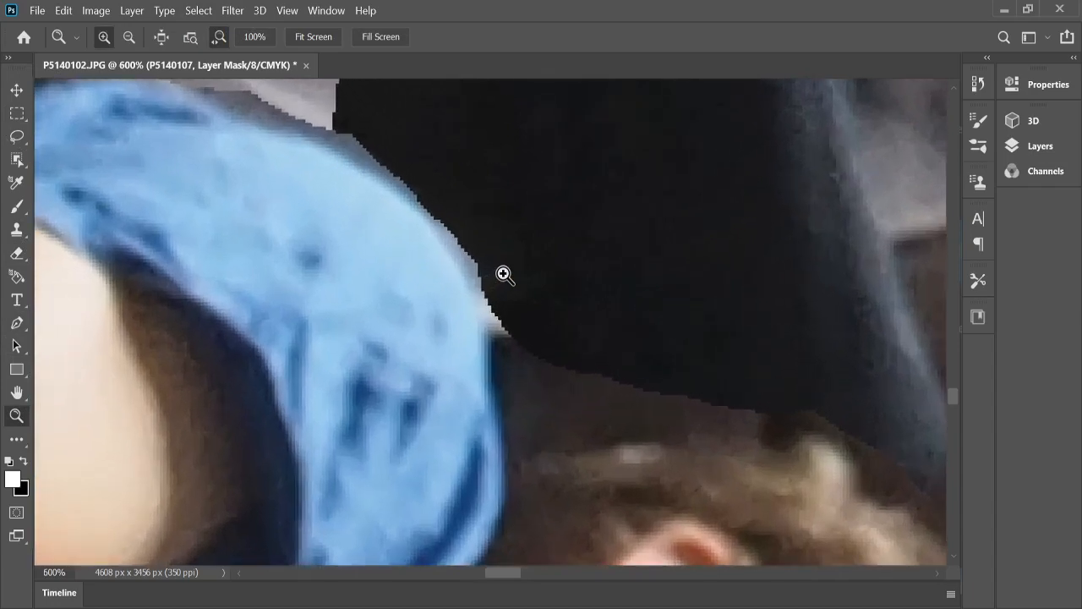
scroll(493, 290, "up", 2)
scroll(496, 291, "up", 1)
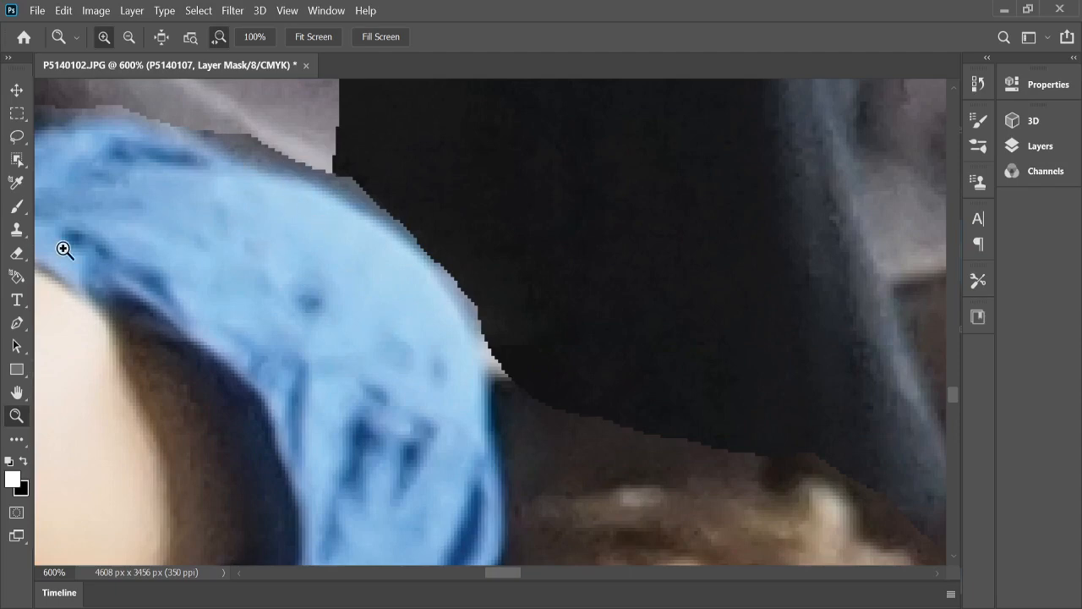
left_click(16, 254)
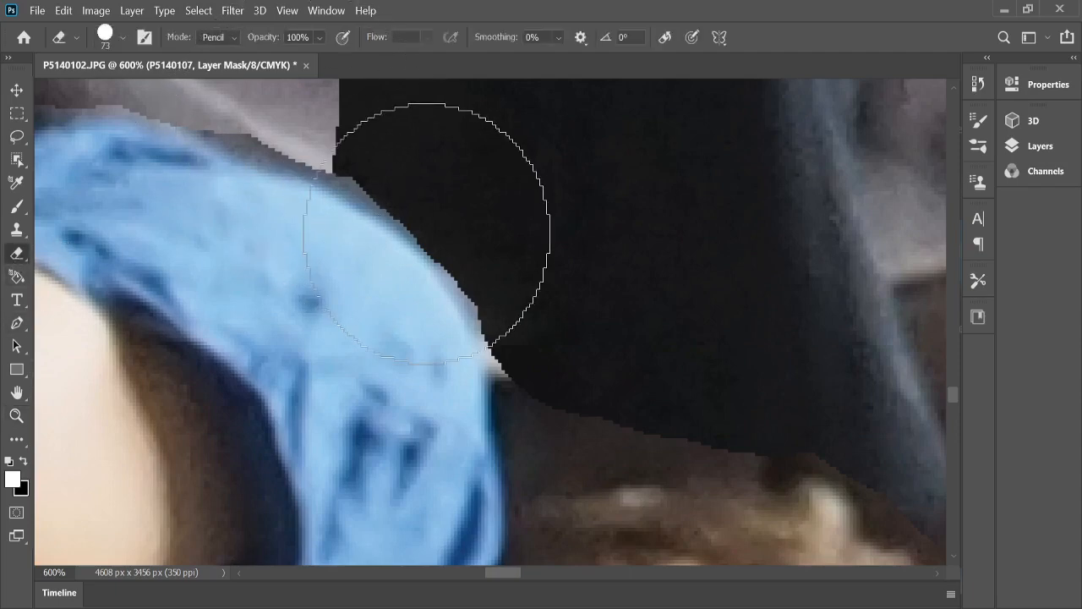
key("bracketleft")
key("bracketleft")
key("bracketleft")
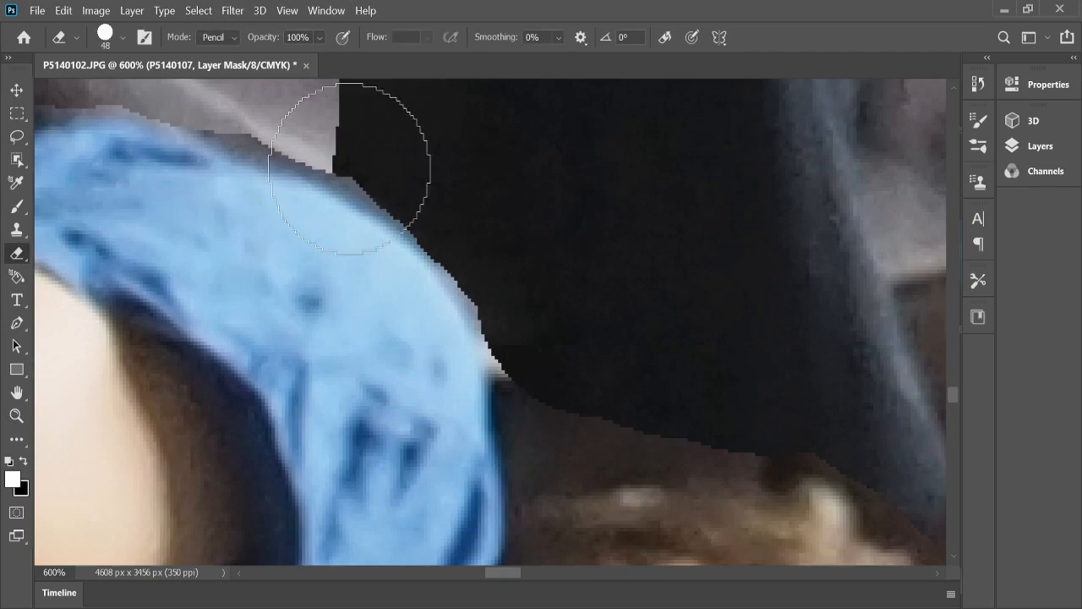
key("bracketleft")
key("bracketleft")
key("bracketleft")
key("bracketleft")
key("bracketleft")
key("bracketleft")
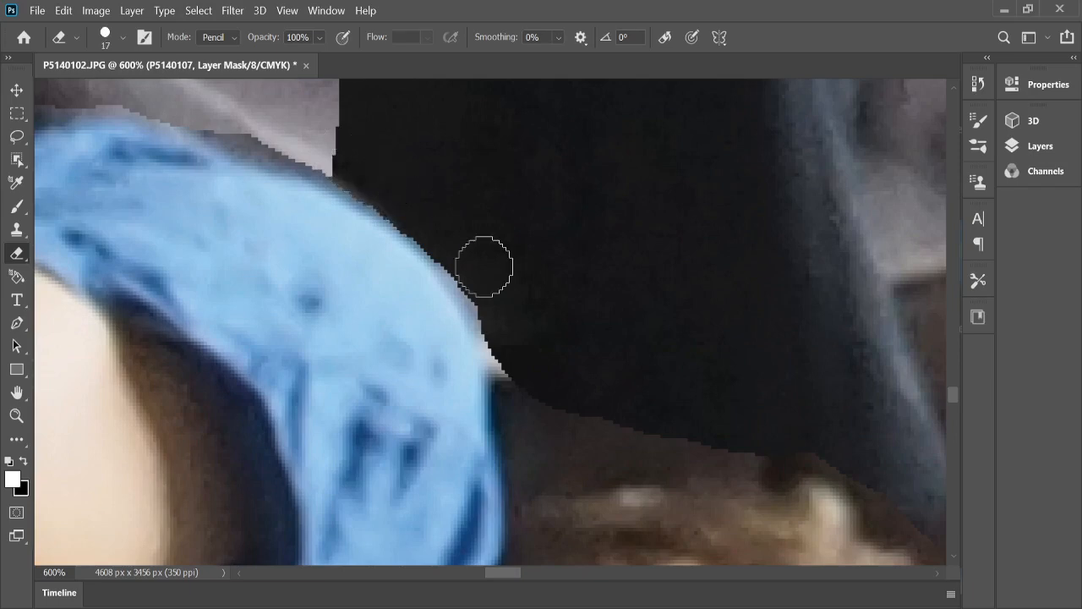
left_click(532, 453)
mouse_move(532, 453)
left_mouse_down()
mouse_move(533, 380)
mouse_move(520, 341)
mouse_move(518, 353)
left_mouse_up()
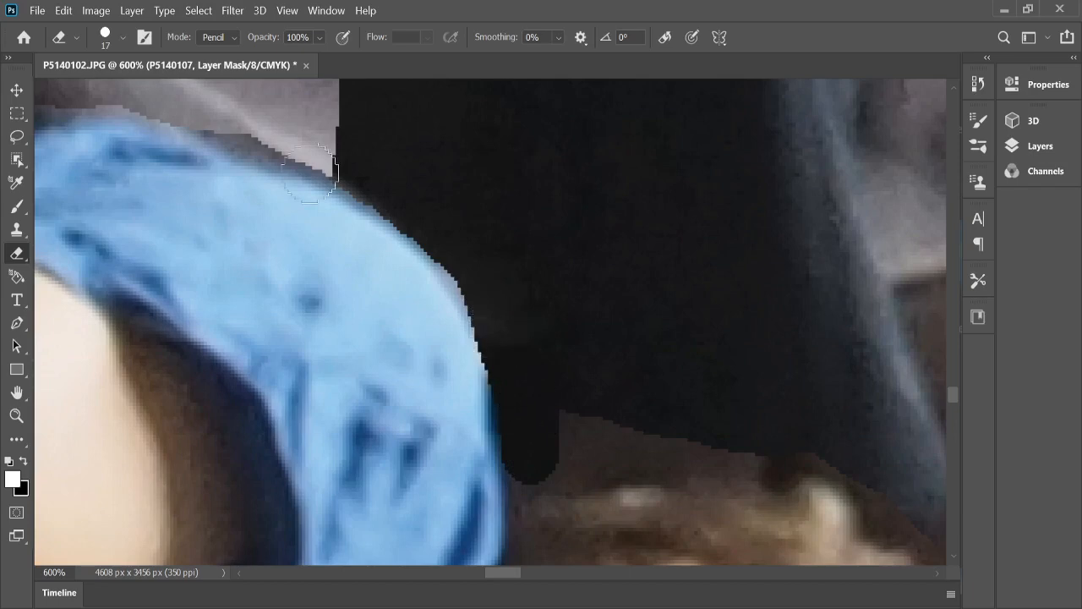
scroll(308, 173, "up", 2)
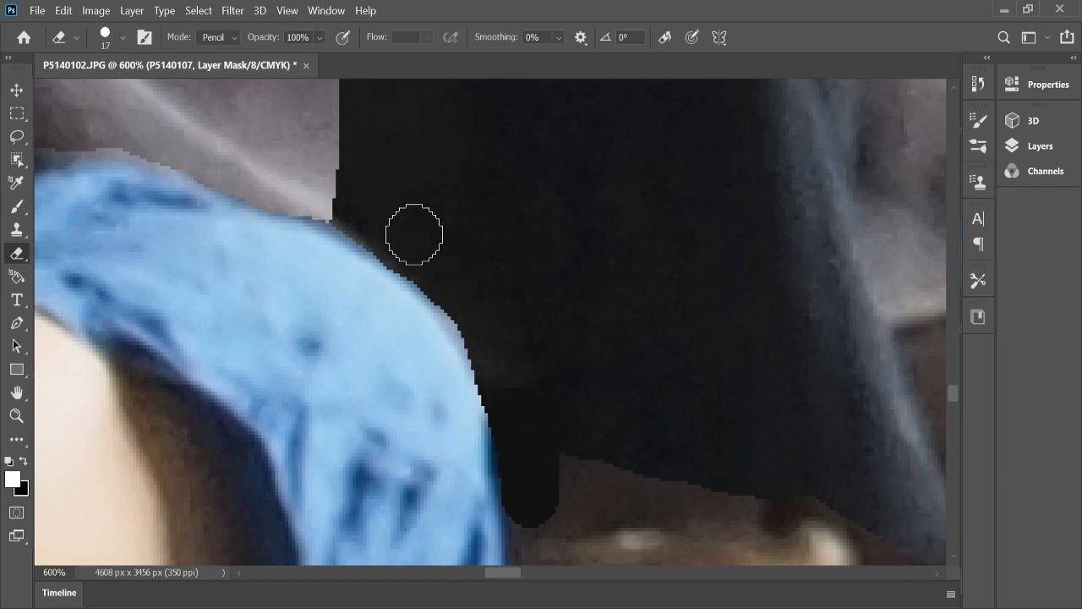
scroll(586, 255, "down", 2)
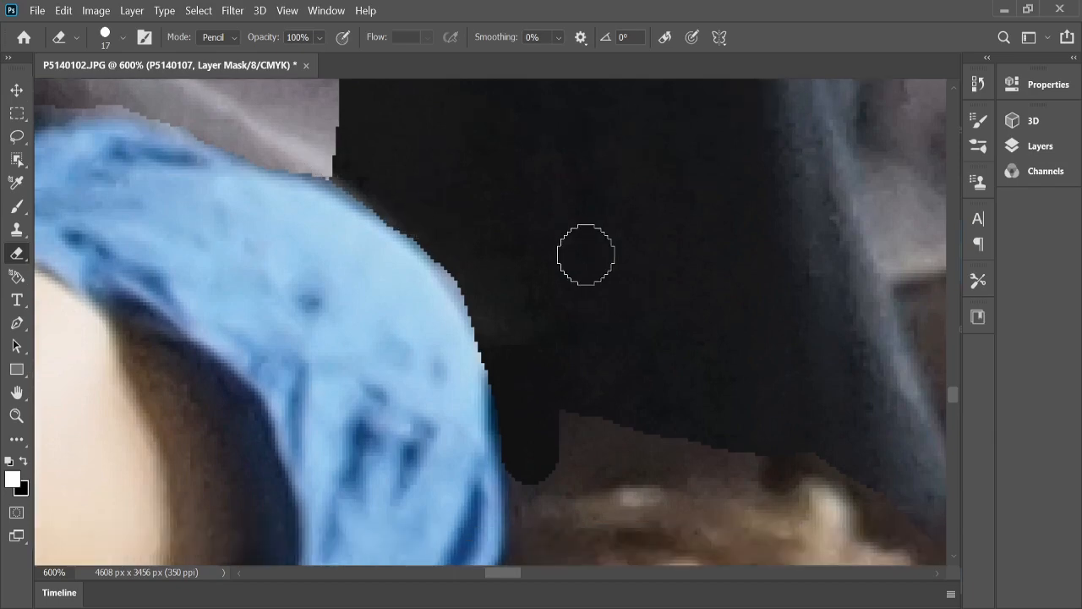
Step: Erase P5140107's mask over the brown strip between the dark trouser leg and the top of the lying man's hair
scroll(586, 255, "down", 10)
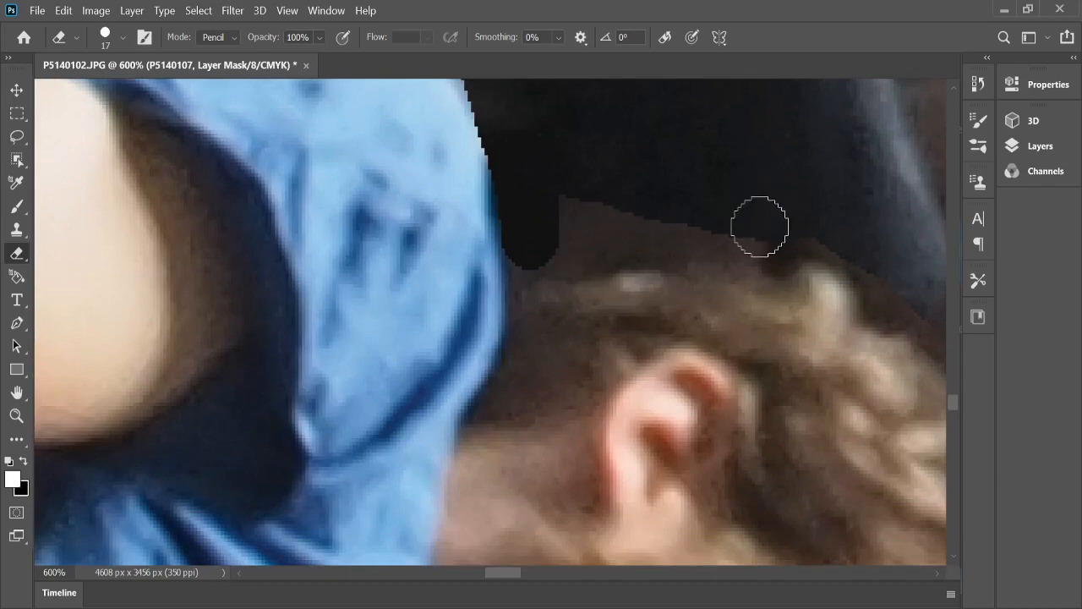
mouse_move(771, 238)
left_mouse_down()
mouse_move(593, 231)
mouse_move(563, 215)
left_mouse_up()
scroll(692, 375, "down", 5)
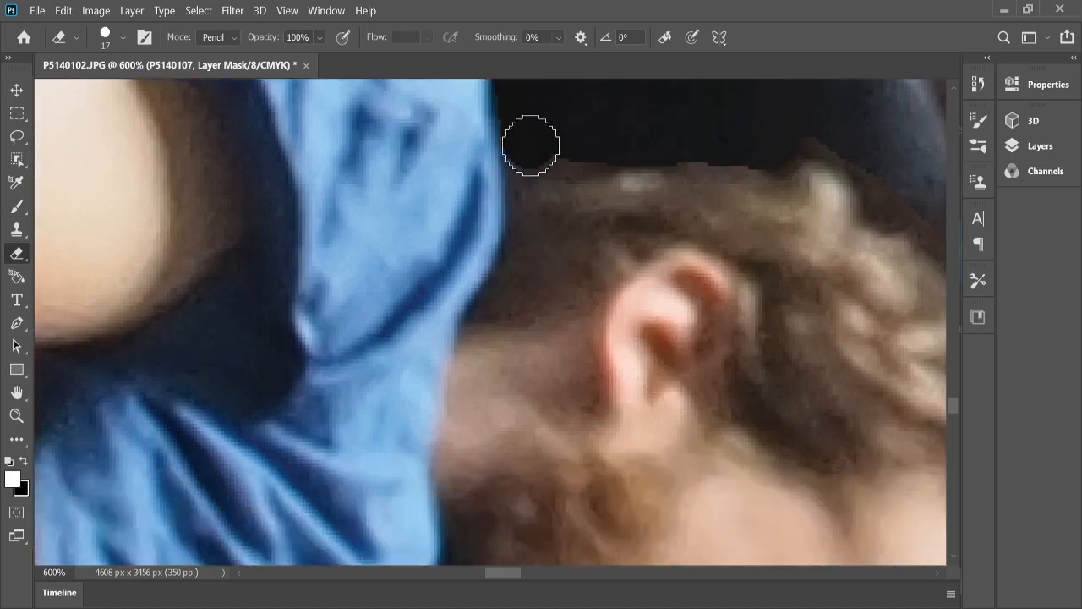
left_click_drag(531, 145, 583, 140)
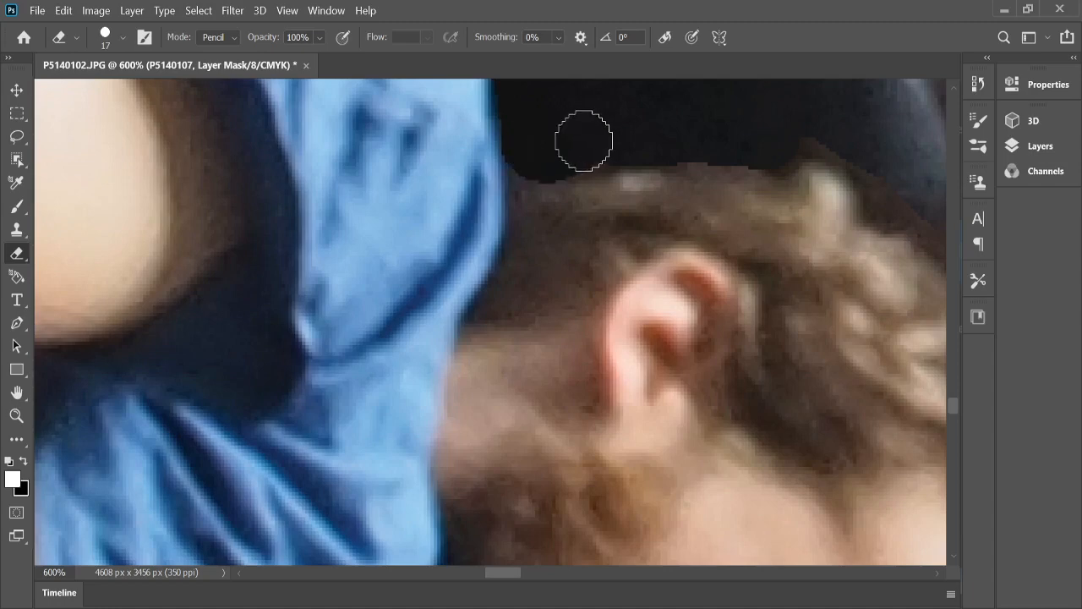
Step: Erase P5140107's mask in the dark area around the curls at the crown of the lying man's head
left_click_drag(505, 577, 519, 575)
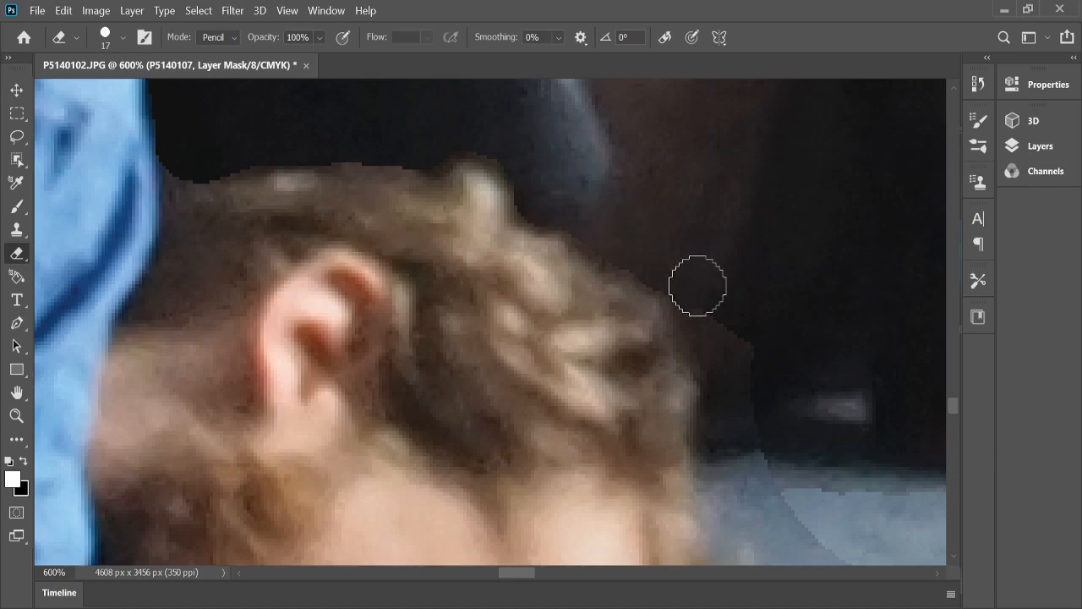
scroll(692, 285, "down", 2)
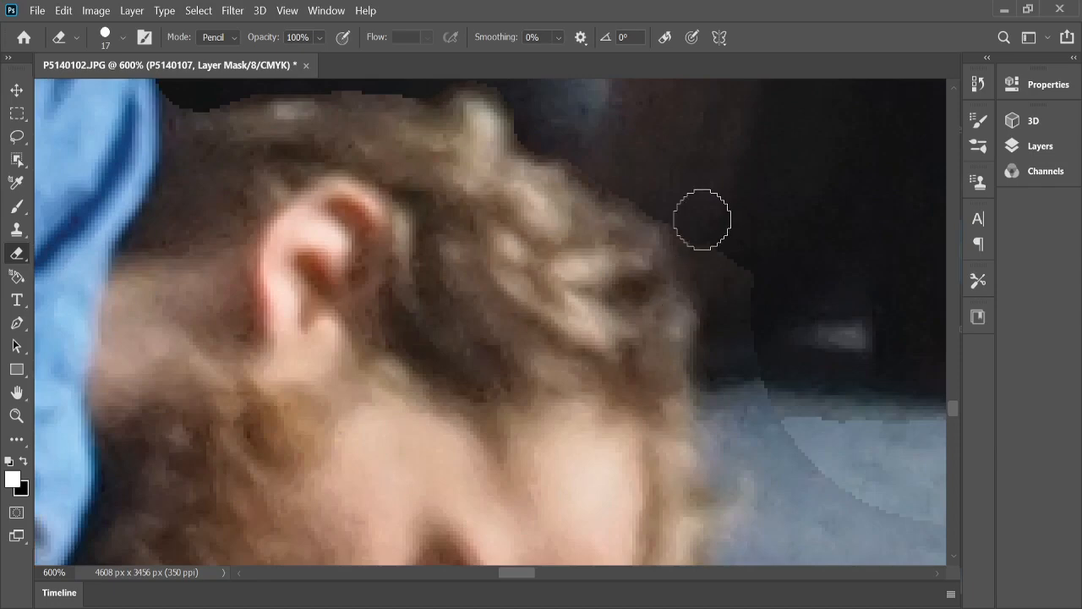
scroll(752, 248, "down", 1)
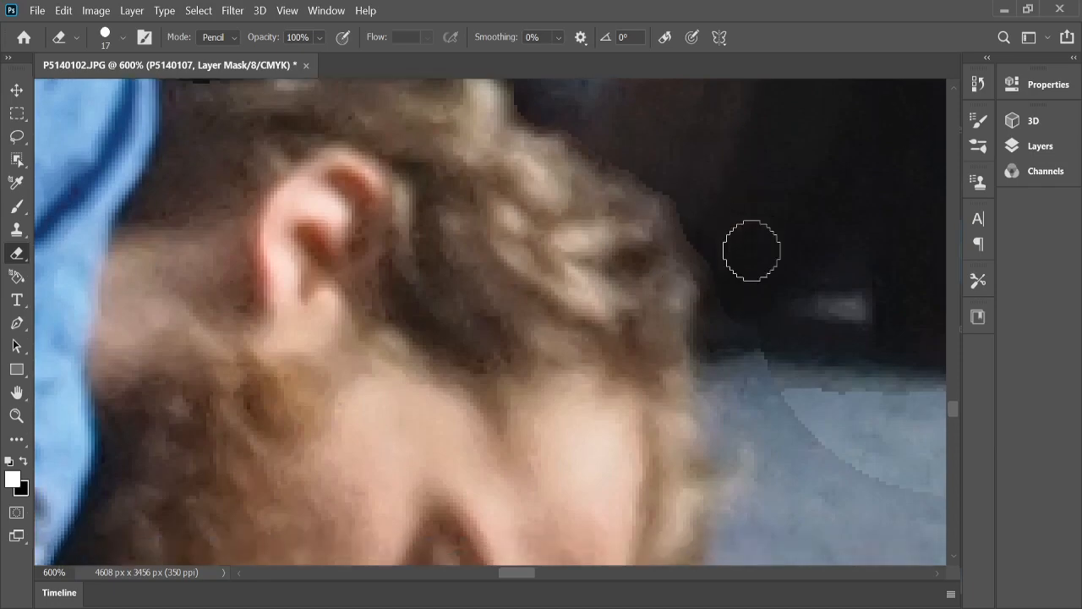
scroll(752, 250, "down", 2)
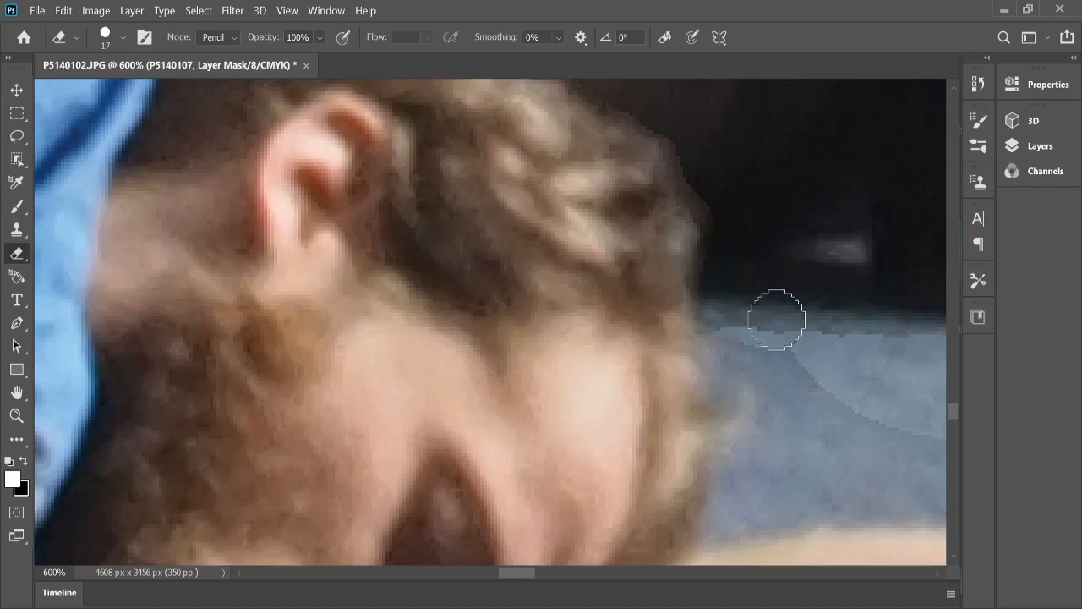
Step: Erase P5140107's mask over the blue-grey rug from the lying man's forehead along the space above his outstretched arm
left_click_drag(776, 320, 845, 389)
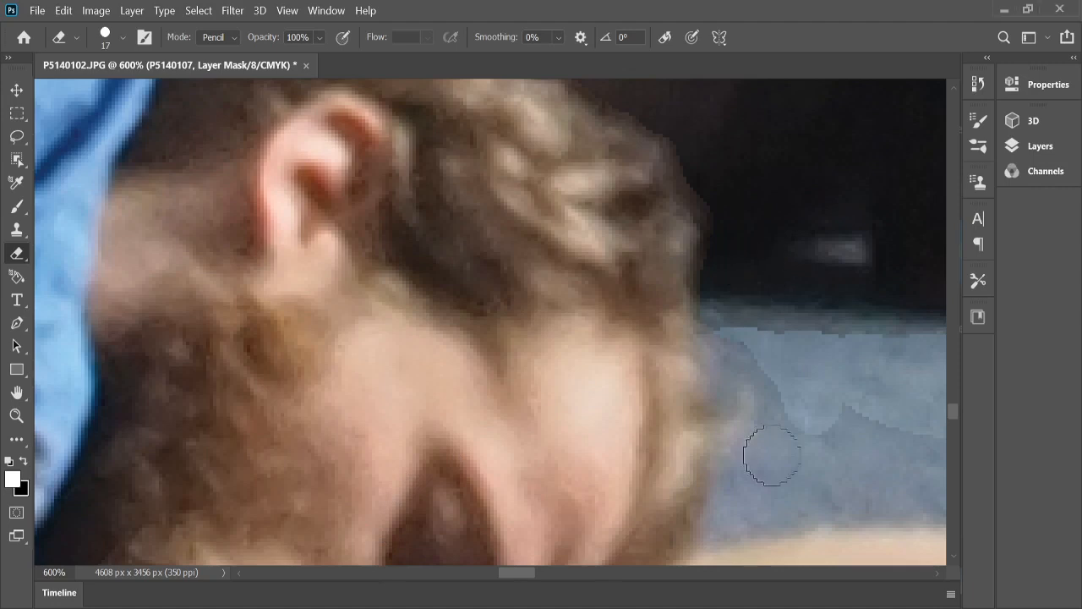
mouse_move(804, 425)
left_mouse_down()
mouse_move(782, 467)
mouse_move(781, 346)
mouse_move(795, 415)
mouse_move(772, 362)
left_mouse_up()
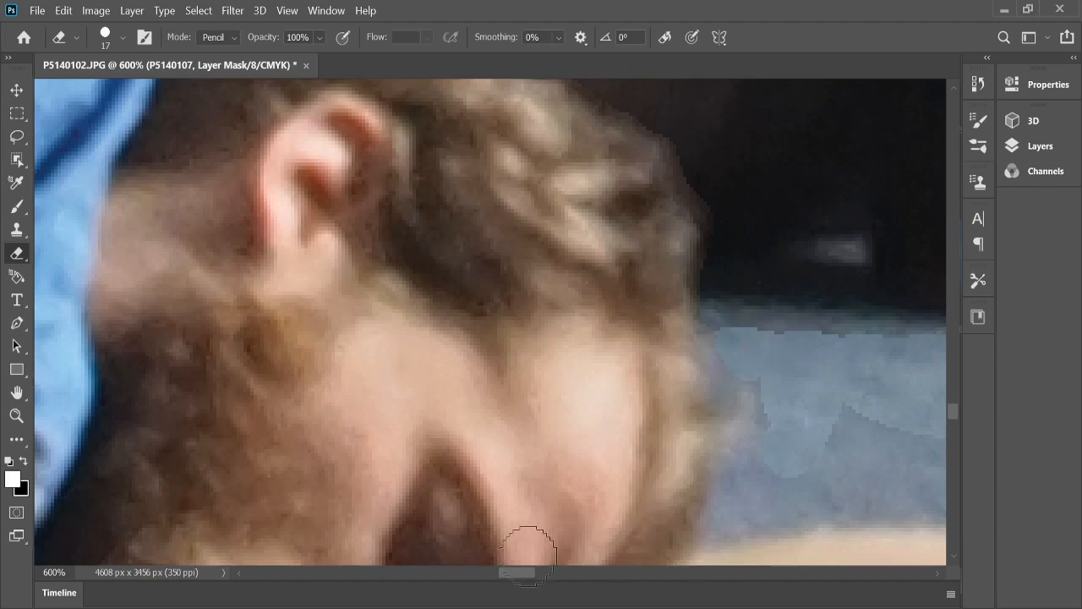
left_click_drag(515, 573, 535, 571)
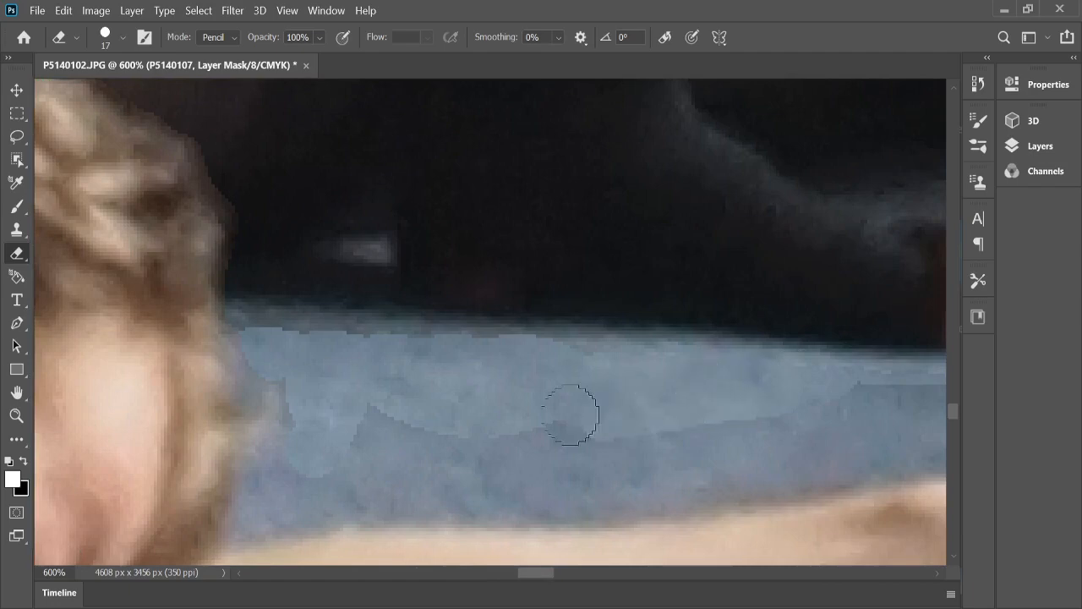
mouse_move(570, 414)
left_mouse_down()
mouse_move(364, 428)
mouse_move(376, 438)
left_mouse_up()
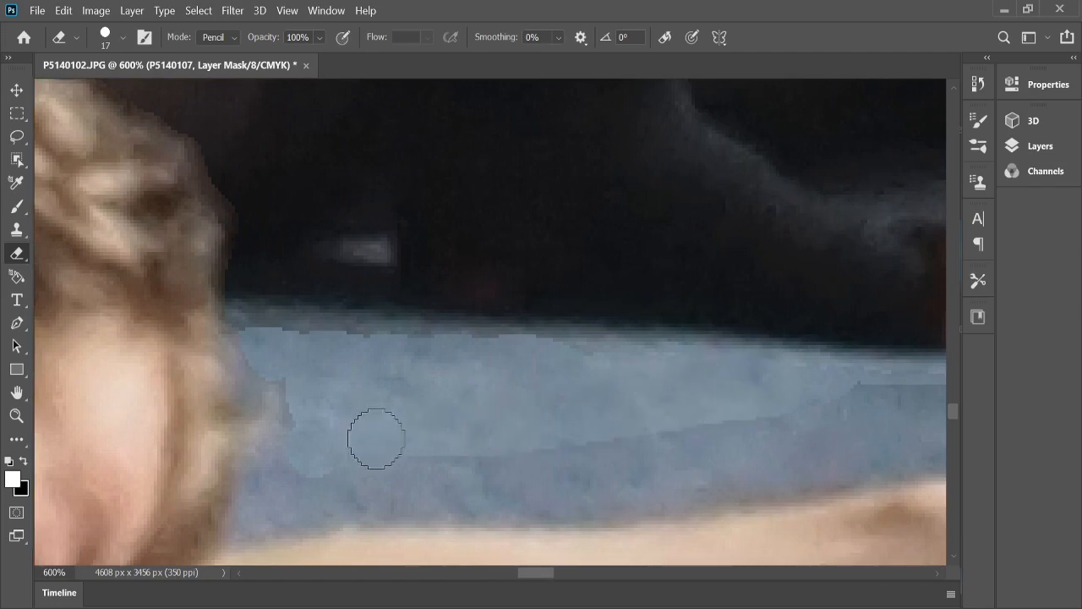
mouse_move(871, 386)
left_mouse_down()
mouse_move(653, 425)
mouse_move(406, 442)
mouse_move(335, 462)
left_mouse_up()
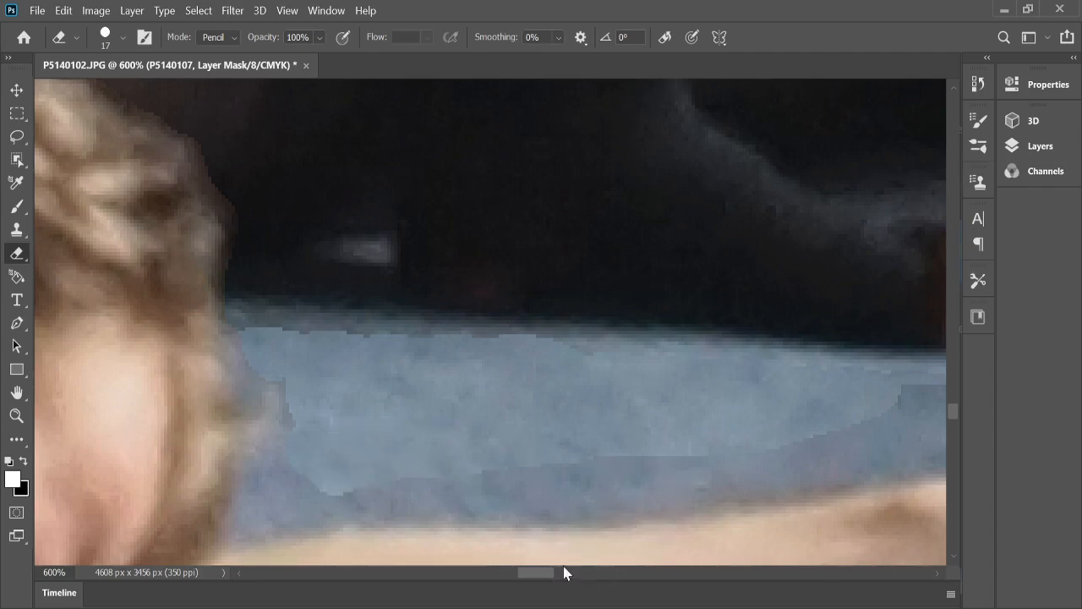
Step: Erase P5140107's mask over the rug between the seated man's orange-toed sock and the lying man's hand
left_click_drag(531, 571, 551, 571)
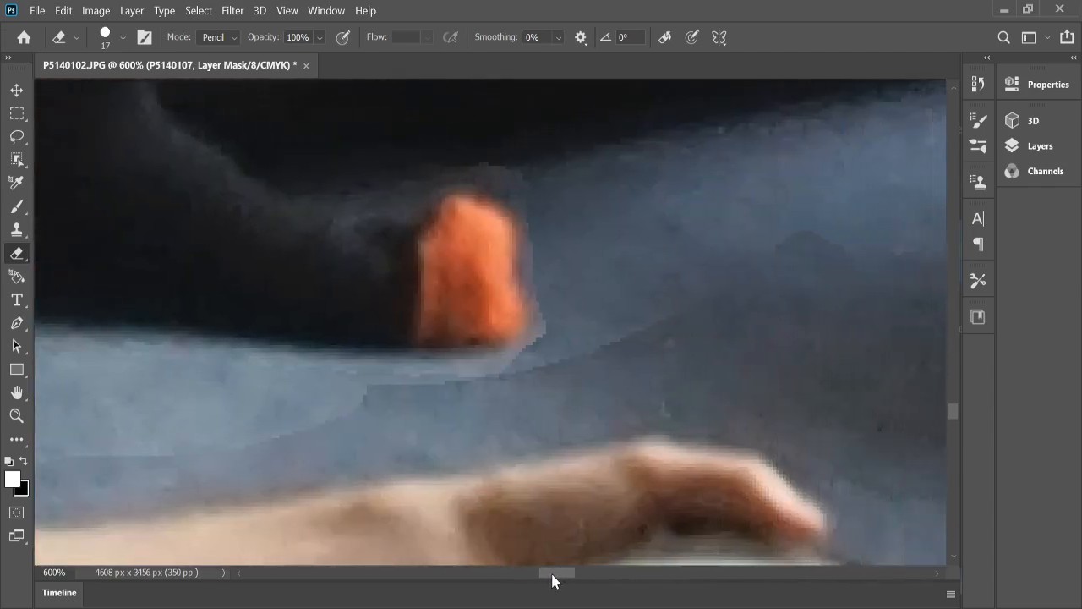
left_click_drag(662, 328, 360, 400)
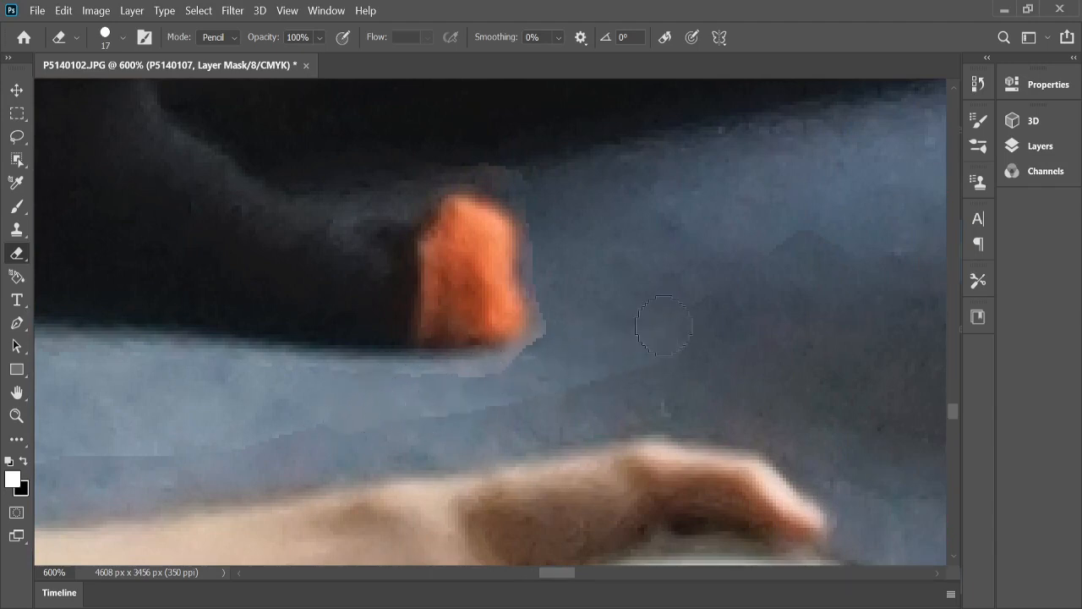
mouse_move(832, 235)
left_mouse_down()
mouse_move(762, 256)
mouse_move(701, 334)
left_mouse_up()
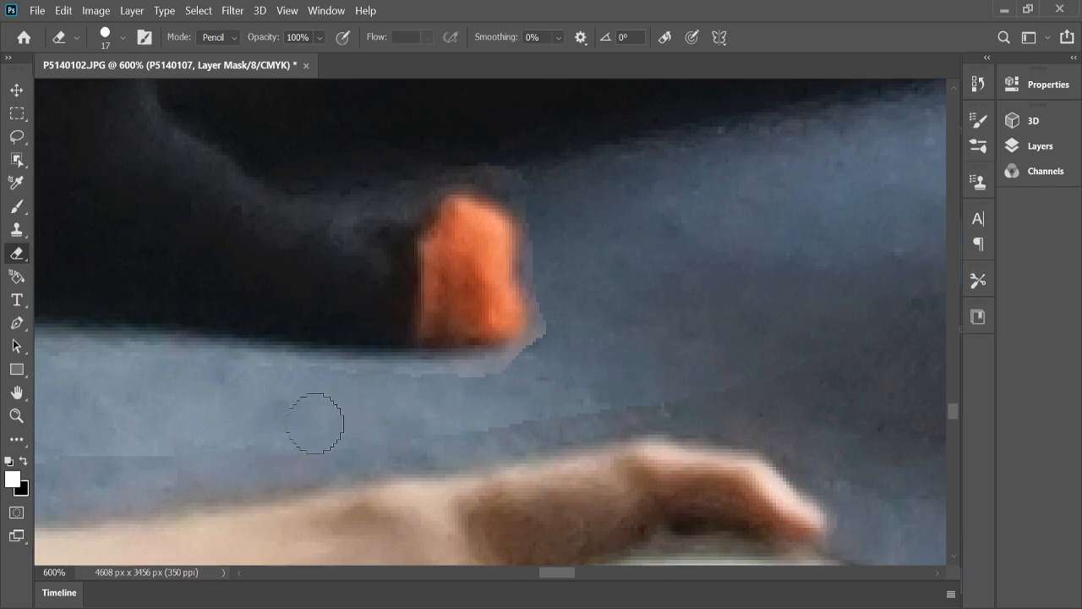
left_click_drag(239, 446, 66, 471)
Step: Erase P5140107's mask over the remaining rug patches beside the forehead and close along the arm's upper edge
left_click_drag(555, 573, 541, 575)
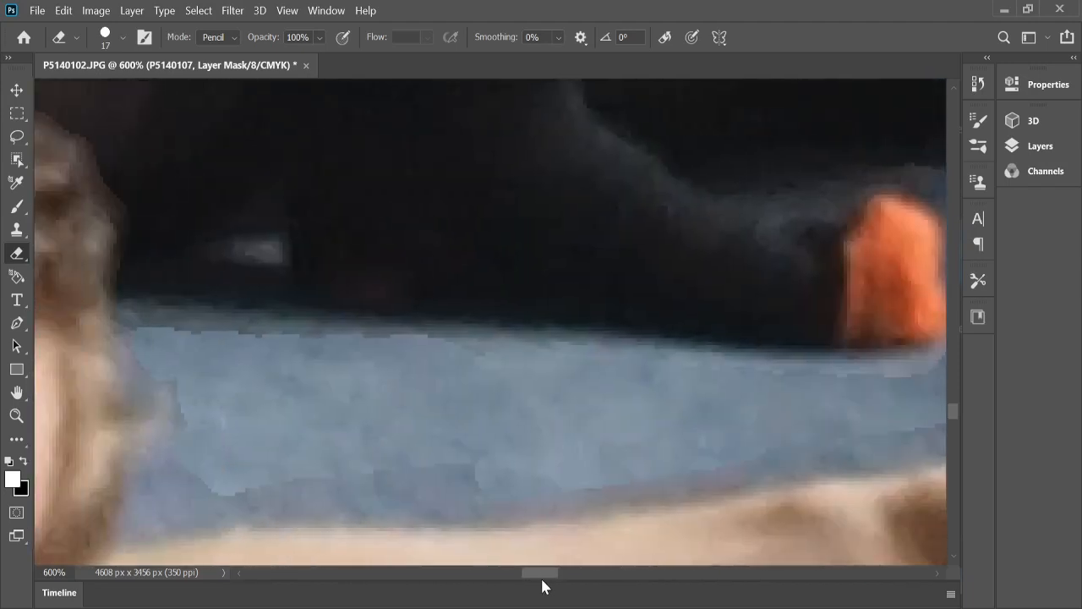
left_click_drag(516, 474, 407, 479)
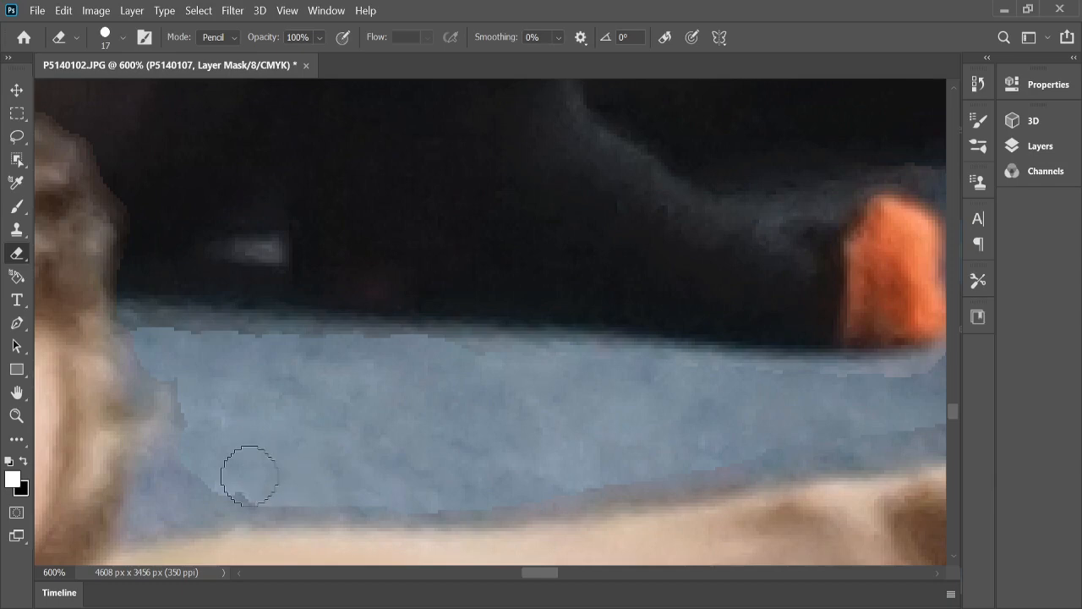
left_click(166, 493)
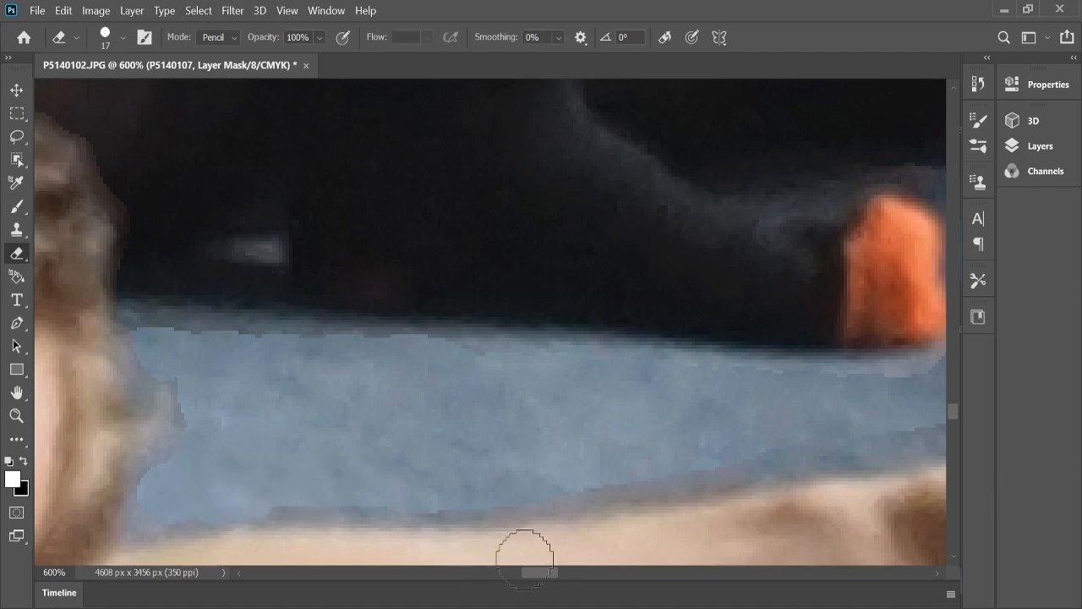
left_click_drag(550, 571, 539, 572)
scroll(504, 406, "down", 2)
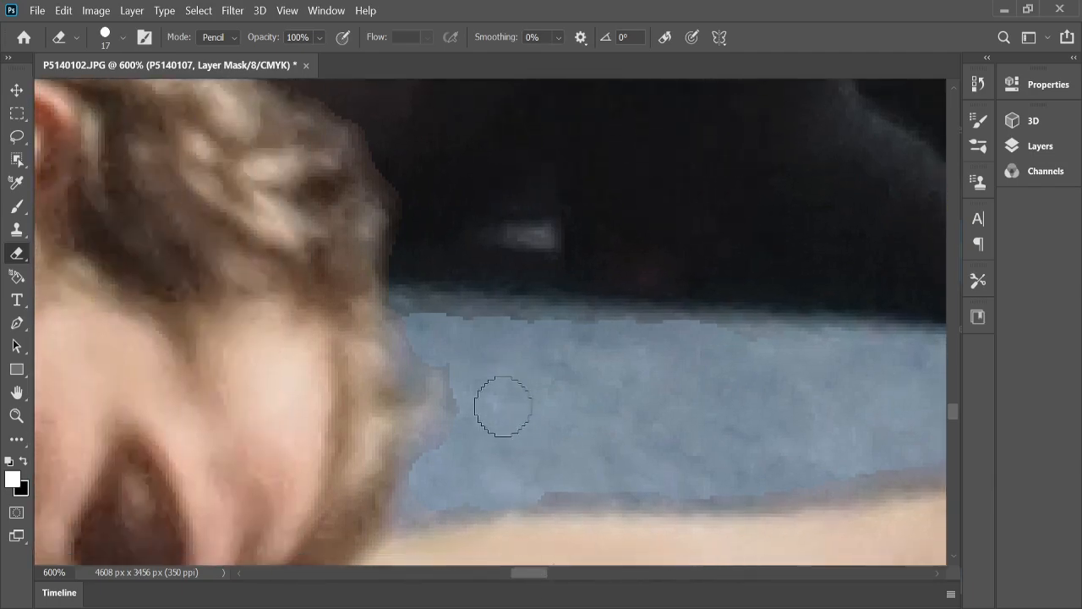
scroll(503, 406, "down", 1)
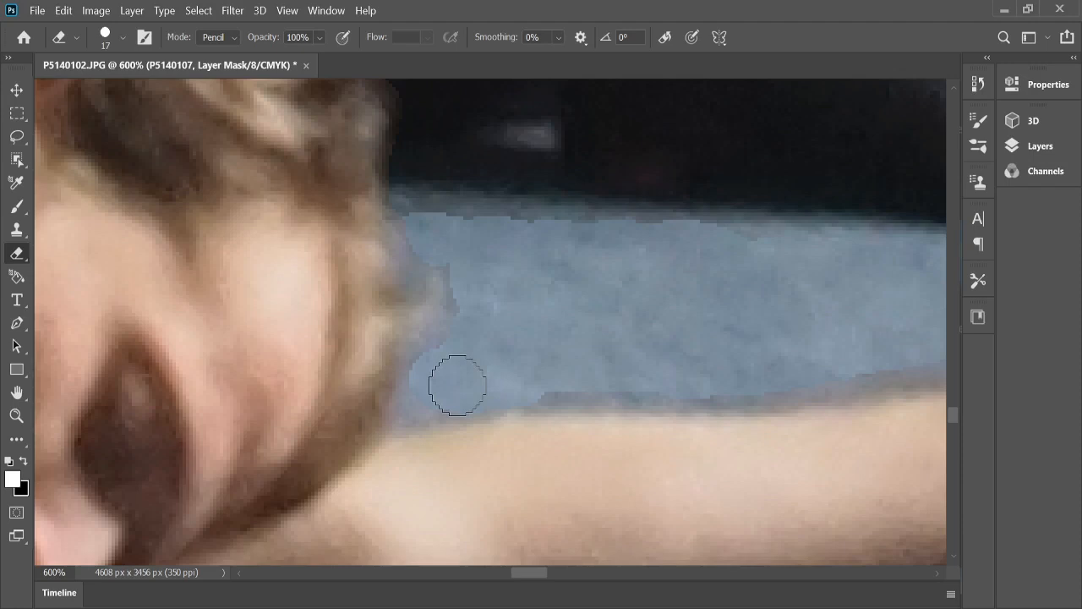
left_click_drag(441, 391, 526, 369)
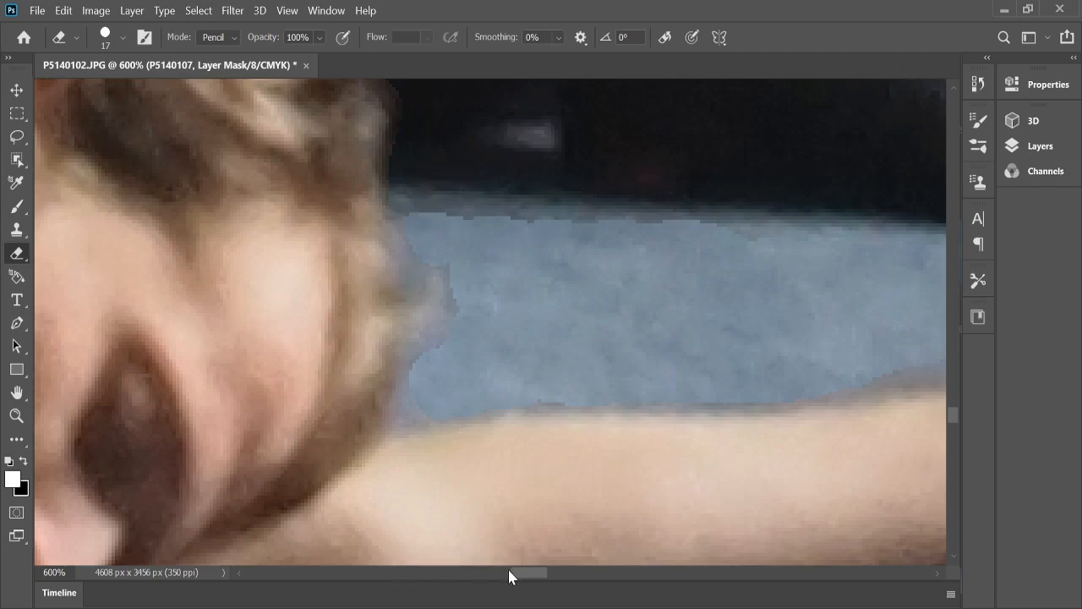
Step: Erase P5140107's mask over the blue-grey rug beyond the lying man's fingertips and along the far side of the glass he holds
left_click_drag(509, 576, 547, 574)
scroll(556, 296, "down", 1)
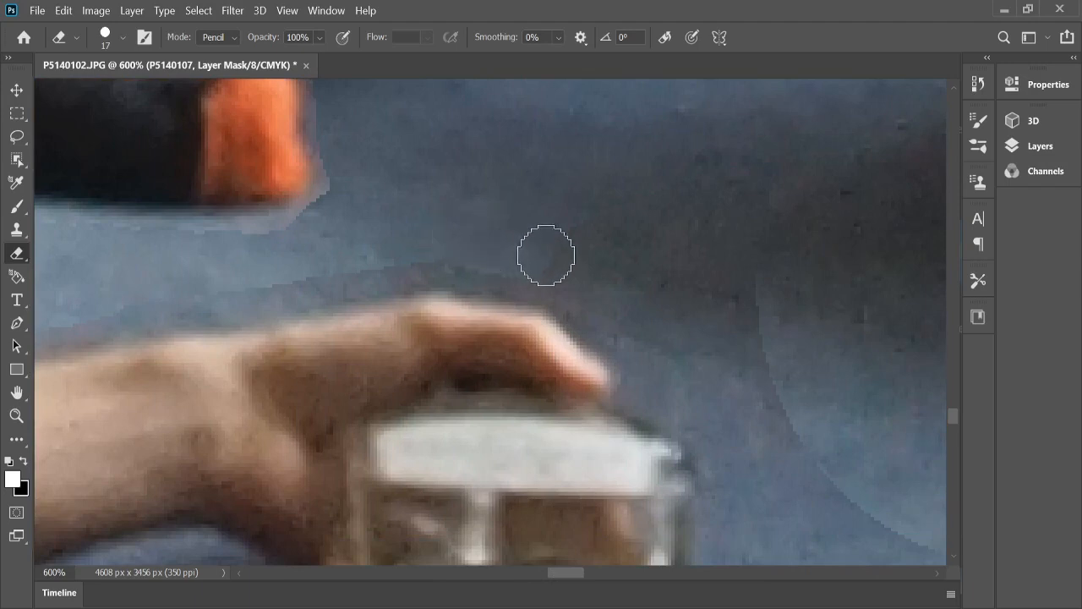
left_click_drag(560, 259, 753, 339)
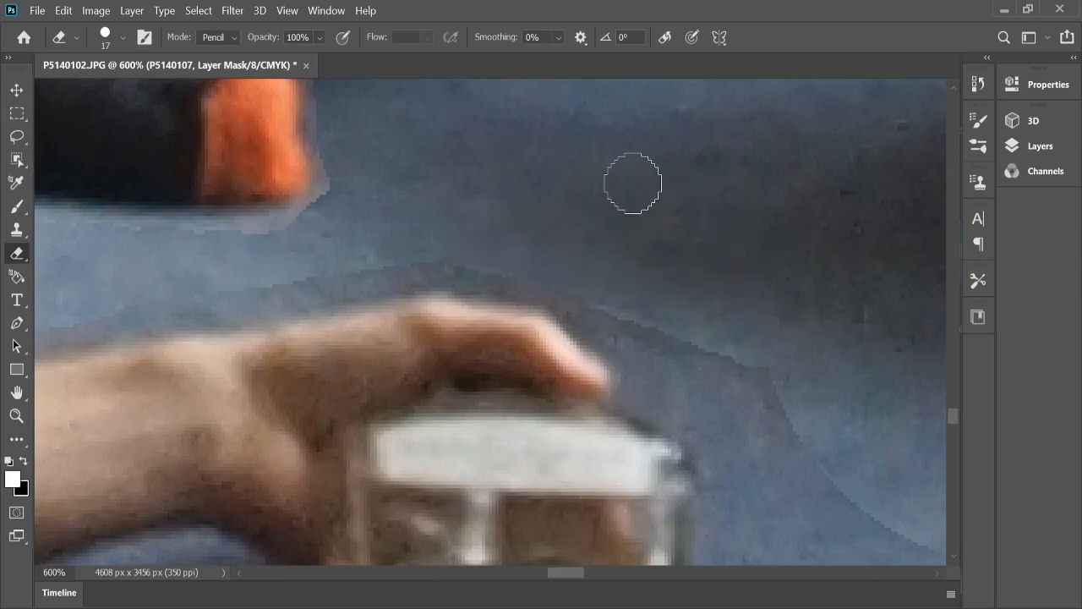
scroll(691, 363, "down", 2)
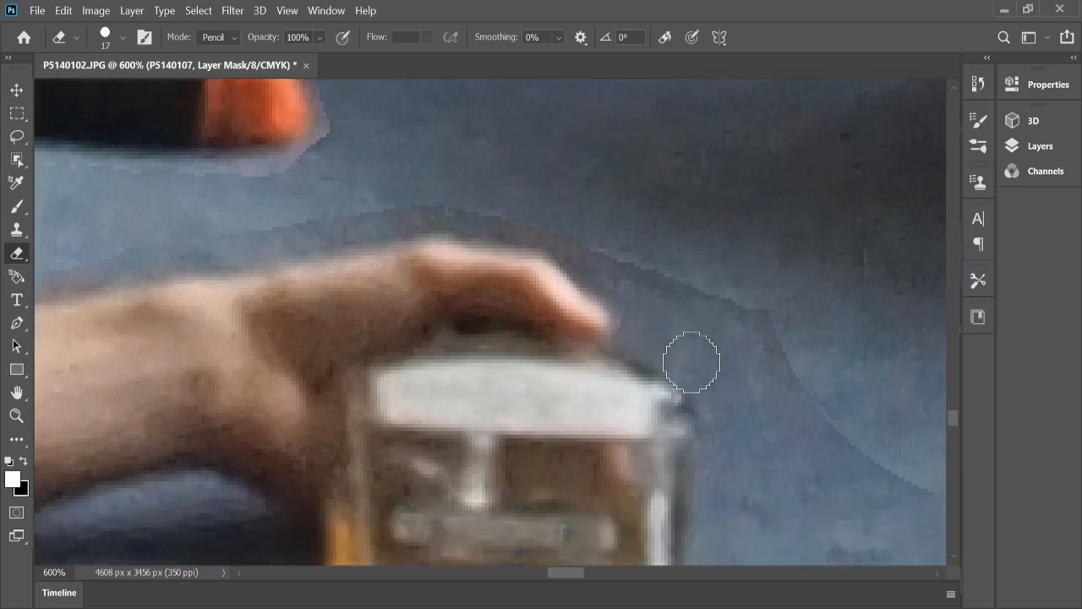
scroll(691, 363, "down", 3)
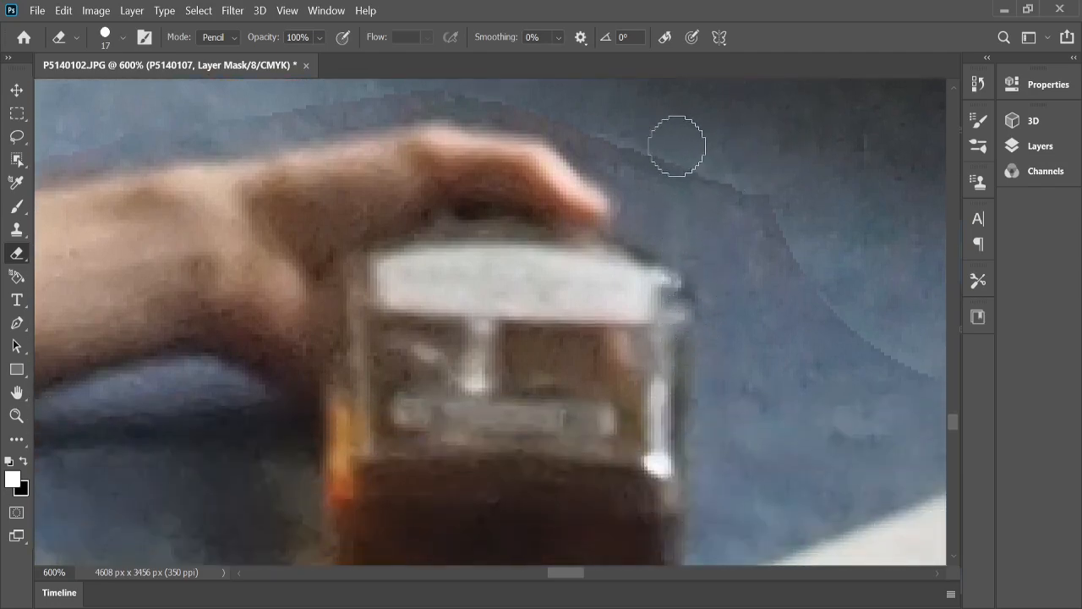
mouse_move(676, 150)
left_mouse_down()
mouse_move(794, 251)
mouse_move(800, 296)
left_mouse_up()
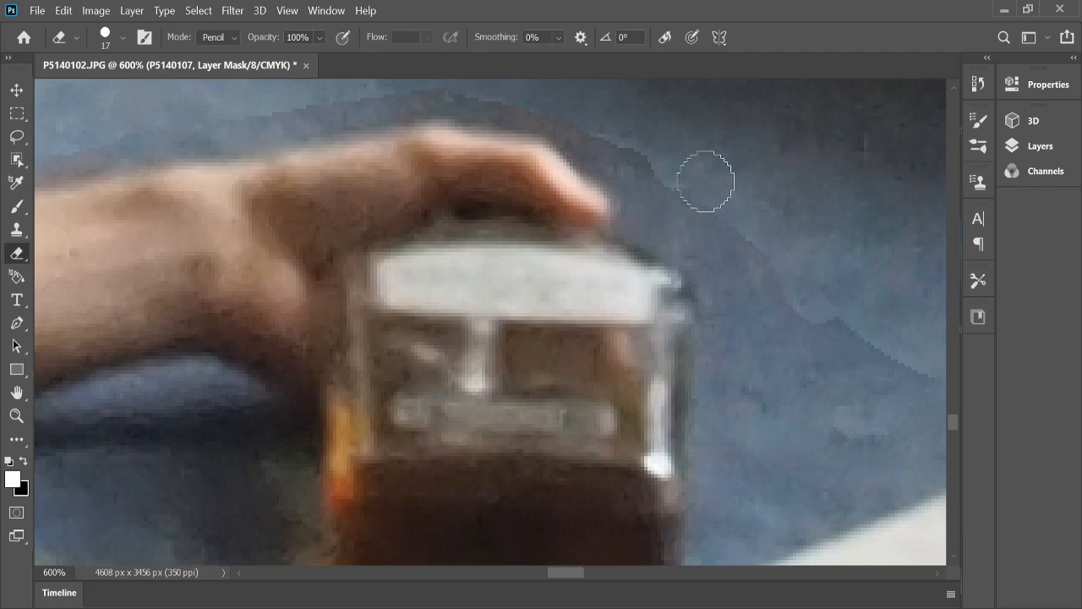
mouse_move(706, 181)
left_mouse_down()
mouse_move(740, 248)
mouse_move(768, 388)
mouse_move(794, 315)
mouse_move(773, 283)
mouse_move(788, 315)
mouse_move(842, 342)
mouse_move(867, 336)
left_mouse_up()
Step: Erase P5140107's mask along the white cloth's diagonal edge and over the rug patch between that edge and the glass
scroll(866, 333, "down", 3)
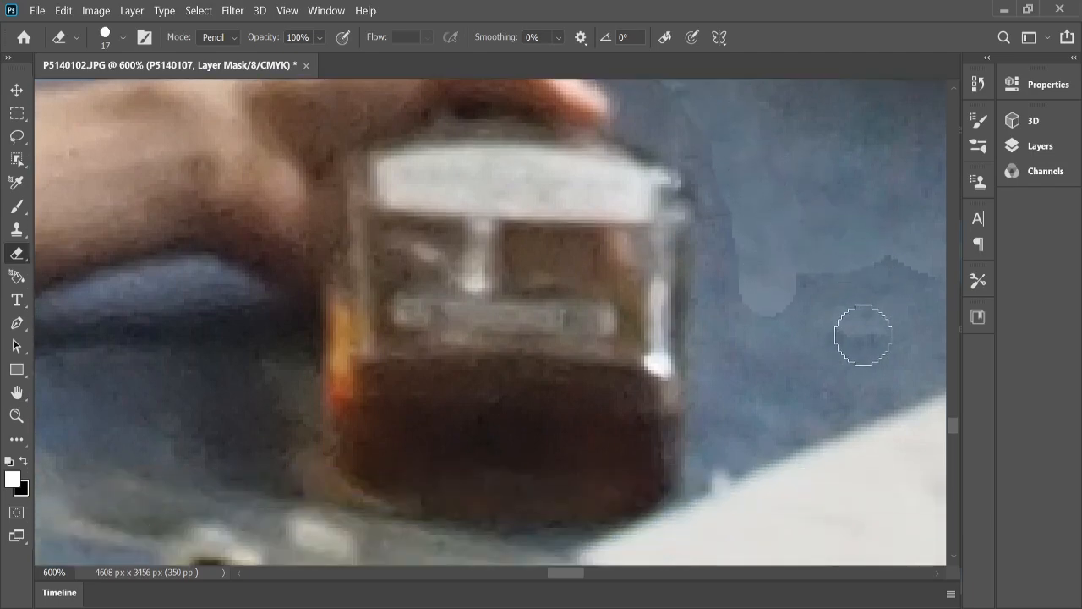
left_click_drag(562, 578, 580, 578)
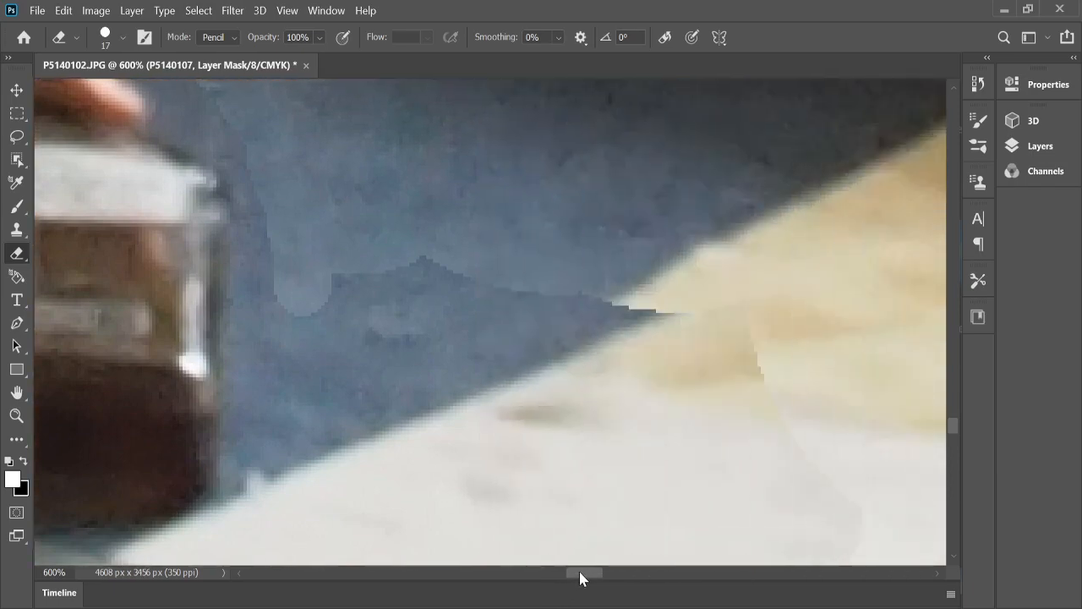
mouse_move(703, 287)
left_mouse_down()
mouse_move(569, 327)
mouse_move(736, 311)
mouse_move(364, 420)
left_mouse_up()
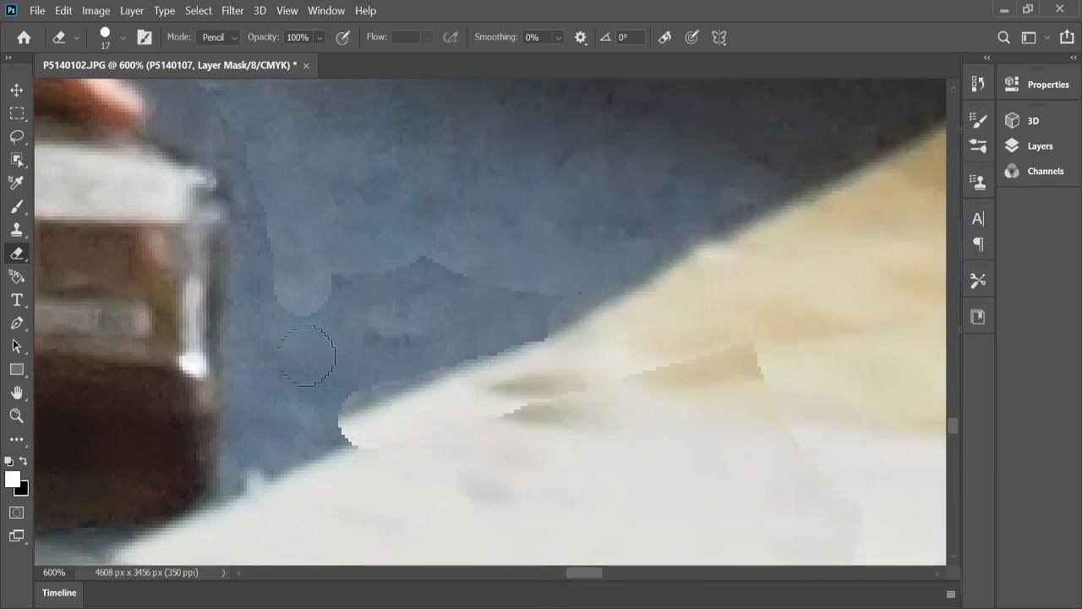
mouse_move(273, 282)
left_mouse_down()
mouse_move(304, 425)
mouse_move(431, 391)
mouse_move(559, 304)
left_mouse_up()
mouse_move(464, 336)
left_mouse_down()
mouse_move(330, 375)
mouse_move(386, 376)
mouse_move(454, 301)
mouse_move(514, 284)
mouse_move(347, 286)
mouse_move(444, 303)
left_mouse_up()
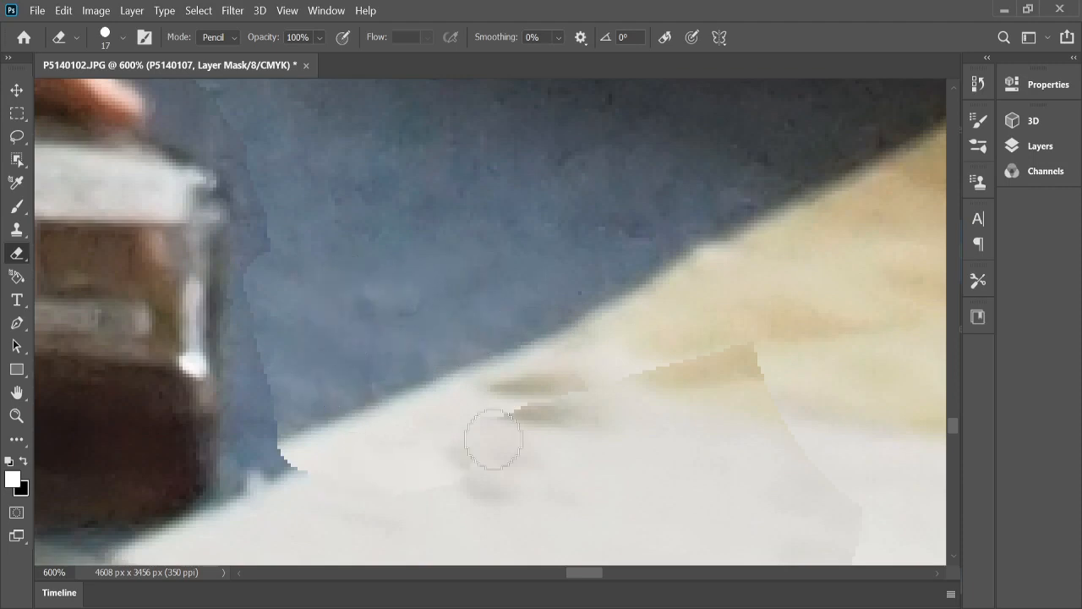
Step: Erase P5140107's mask over the white cloth between the rug edge and the red cylinder, including the cream embroidered motif
left_click_drag(493, 439, 790, 334)
scroll(480, 439, "down", 10)
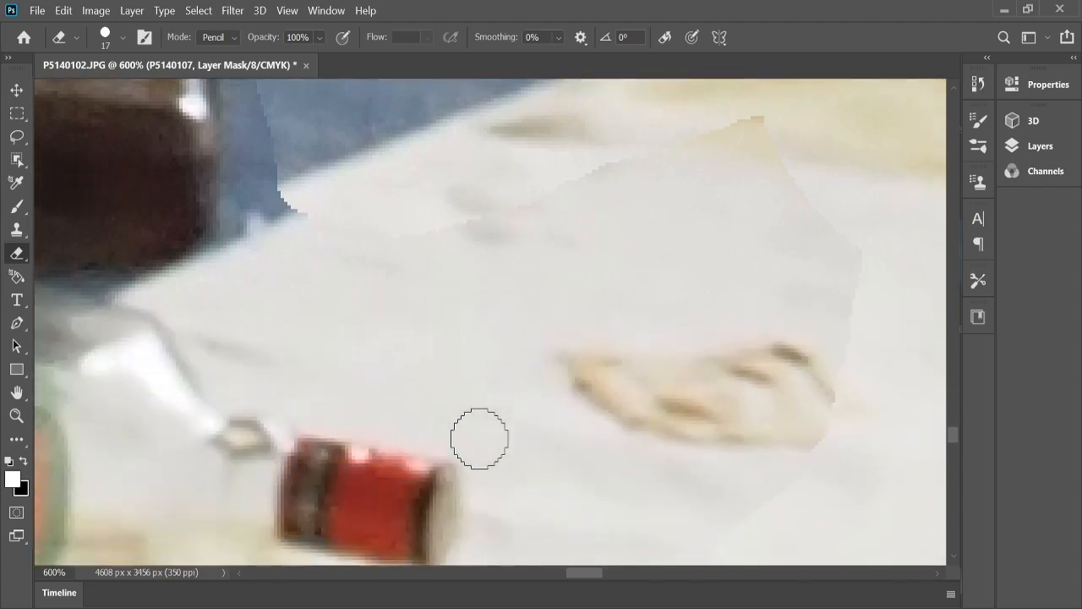
mouse_move(297, 374)
left_mouse_down()
mouse_move(460, 418)
mouse_move(870, 462)
left_mouse_up()
mouse_move(612, 425)
left_mouse_down()
mouse_move(425, 389)
mouse_move(856, 394)
mouse_move(796, 413)
mouse_move(707, 419)
mouse_move(462, 370)
mouse_move(864, 330)
mouse_move(692, 375)
mouse_move(416, 342)
mouse_move(353, 353)
mouse_move(891, 289)
mouse_move(848, 261)
mouse_move(323, 335)
mouse_move(507, 235)
mouse_move(838, 171)
mouse_move(840, 216)
mouse_move(450, 269)
mouse_move(413, 261)
mouse_move(788, 118)
mouse_move(676, 184)
mouse_move(349, 222)
mouse_move(273, 216)
mouse_move(258, 268)
mouse_move(265, 284)
mouse_move(337, 273)
mouse_move(469, 296)
left_mouse_up()
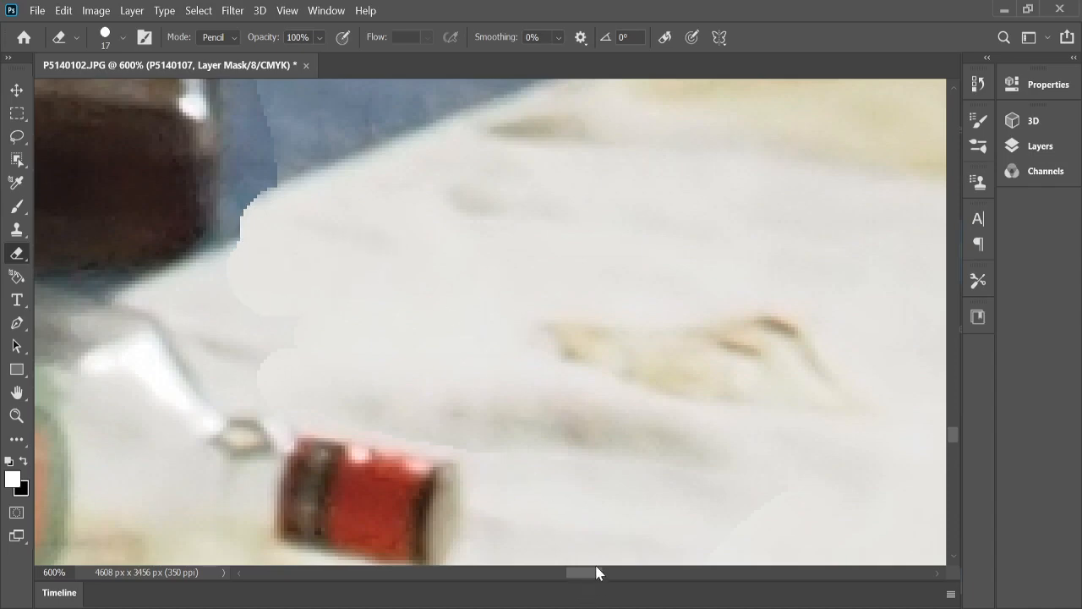
Step: Erase P5140107's mask over the remaining white cloth near the bright metallic piece and beyond the red cylinder
mouse_move(596, 572)
left_mouse_down()
mouse_move(580, 572)
mouse_move(594, 572)
left_mouse_up()
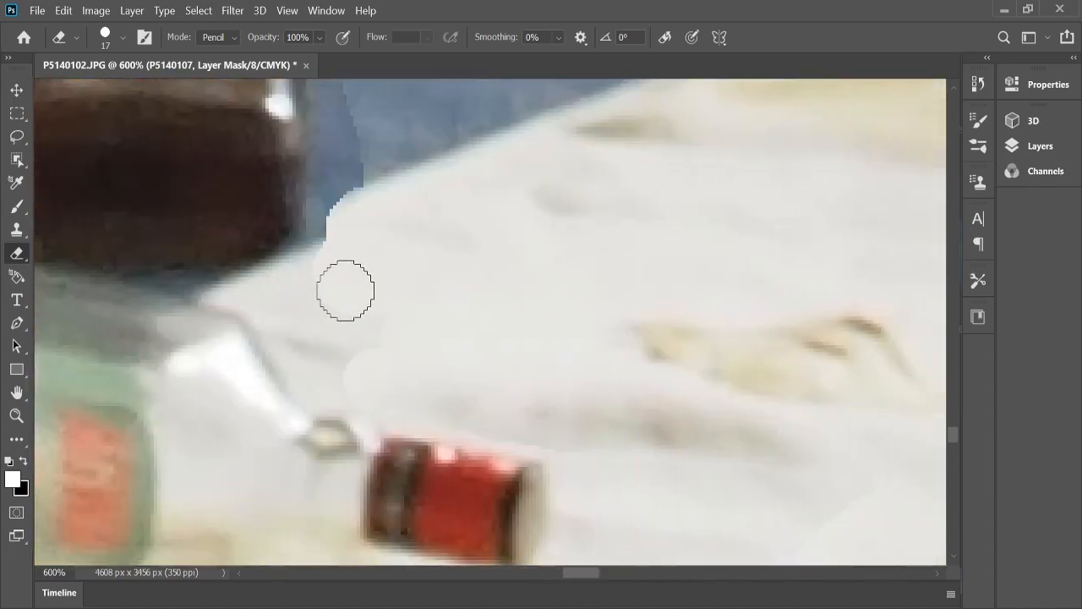
mouse_move(345, 291)
left_mouse_down()
mouse_move(323, 332)
mouse_move(392, 192)
mouse_move(388, 168)
mouse_move(406, 210)
left_mouse_up()
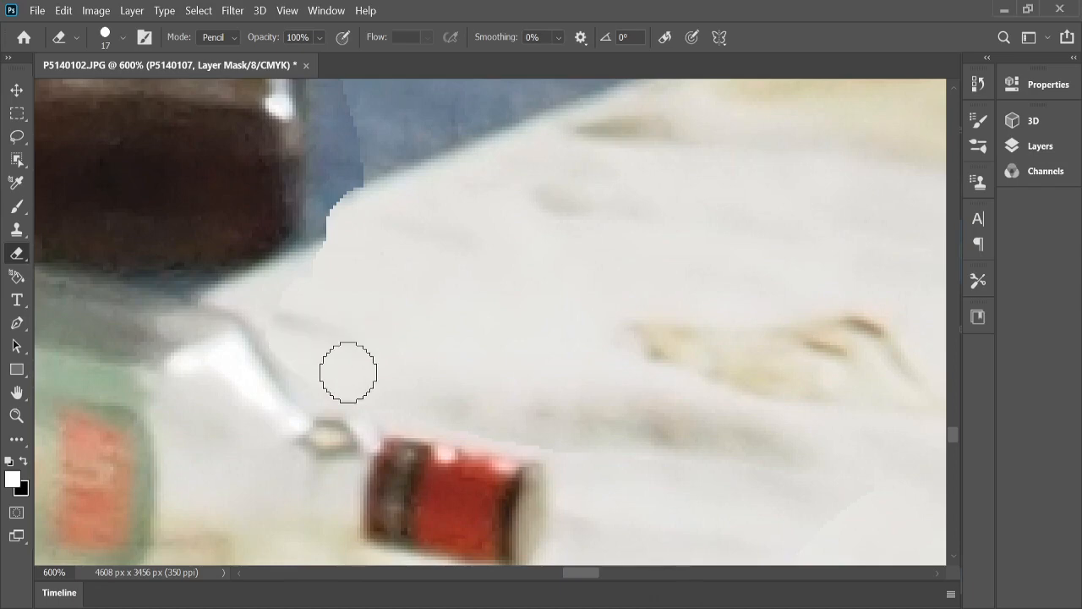
scroll(572, 370, "down", 3)
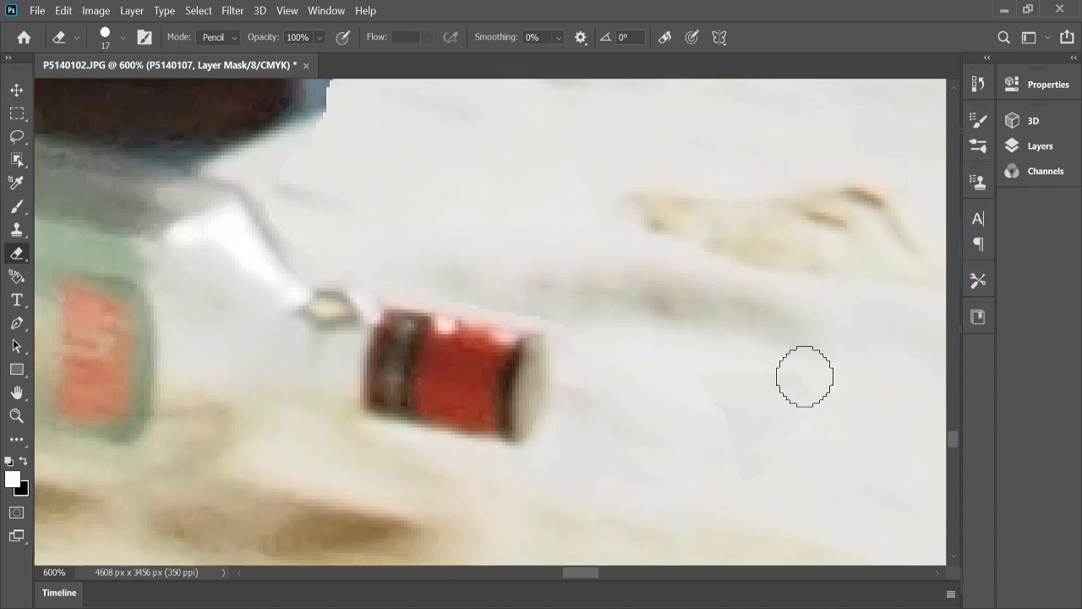
mouse_move(805, 377)
left_mouse_down()
mouse_move(701, 390)
mouse_move(808, 411)
mouse_move(749, 449)
left_mouse_up()
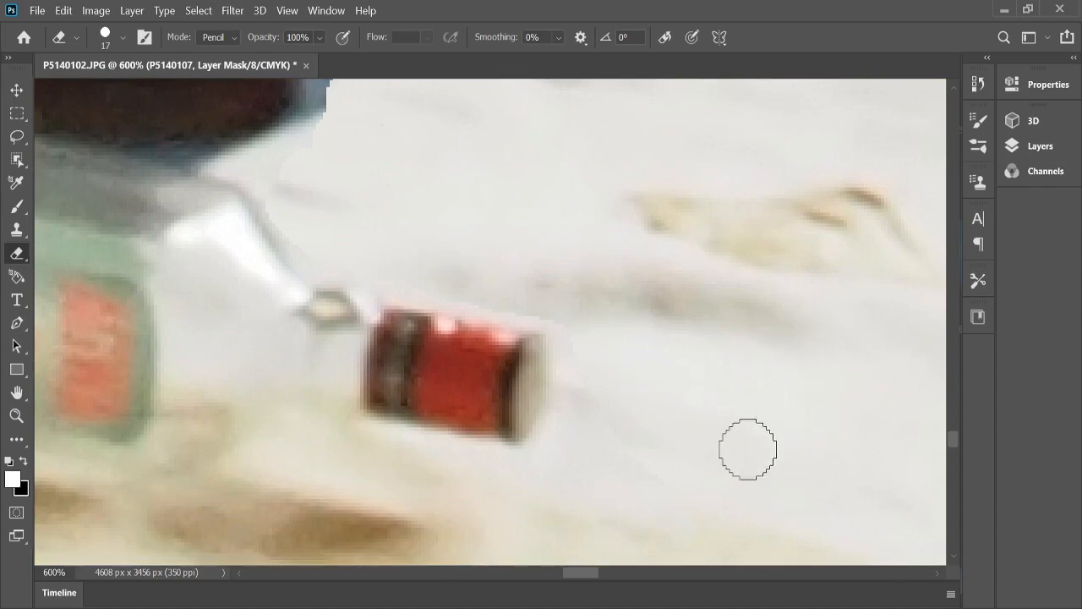
Step: Erase P5140107's mask over the cream cloth beyond the orange dark-banded cylinder, covering the pale embroidered pattern beside its tip
scroll(742, 459, "down", 3)
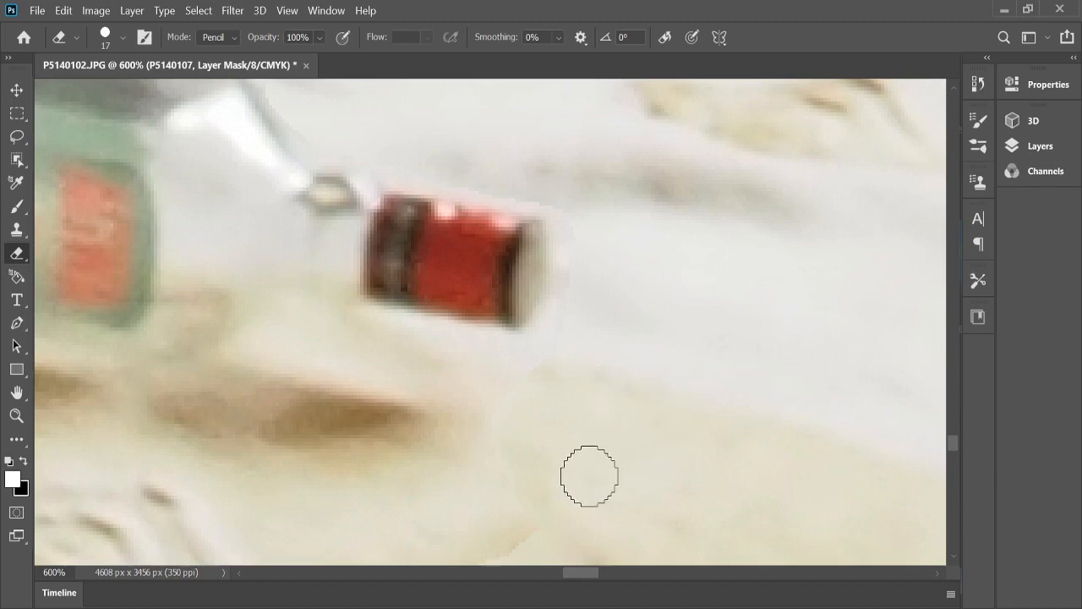
mouse_move(589, 576)
left_mouse_down()
mouse_move(569, 578)
mouse_move(581, 577)
left_mouse_up()
scroll(298, 374, "down", 1)
scroll(297, 372, "down", 4)
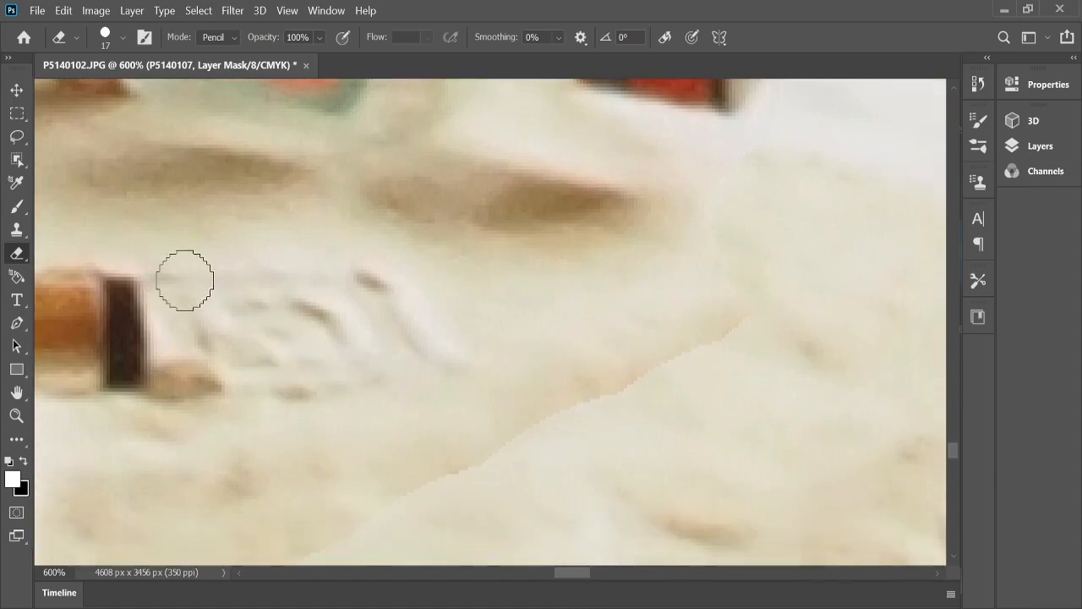
mouse_move(175, 268)
left_mouse_down()
mouse_move(203, 412)
mouse_move(314, 375)
mouse_move(598, 367)
mouse_move(595, 389)
mouse_move(233, 435)
mouse_move(292, 469)
mouse_move(496, 460)
mouse_move(319, 514)
mouse_move(244, 511)
mouse_move(292, 415)
mouse_move(360, 329)
mouse_move(227, 334)
mouse_move(758, 309)
mouse_move(691, 340)
mouse_move(642, 339)
mouse_move(586, 303)
mouse_move(495, 286)
mouse_move(219, 288)
mouse_move(230, 284)
mouse_move(191, 252)
mouse_move(473, 242)
mouse_move(679, 259)
left_mouse_up()
Step: Erase P5140107's mask over the brown shadow on the cloth just below the red cylinder
scroll(577, 384, "up", 1)
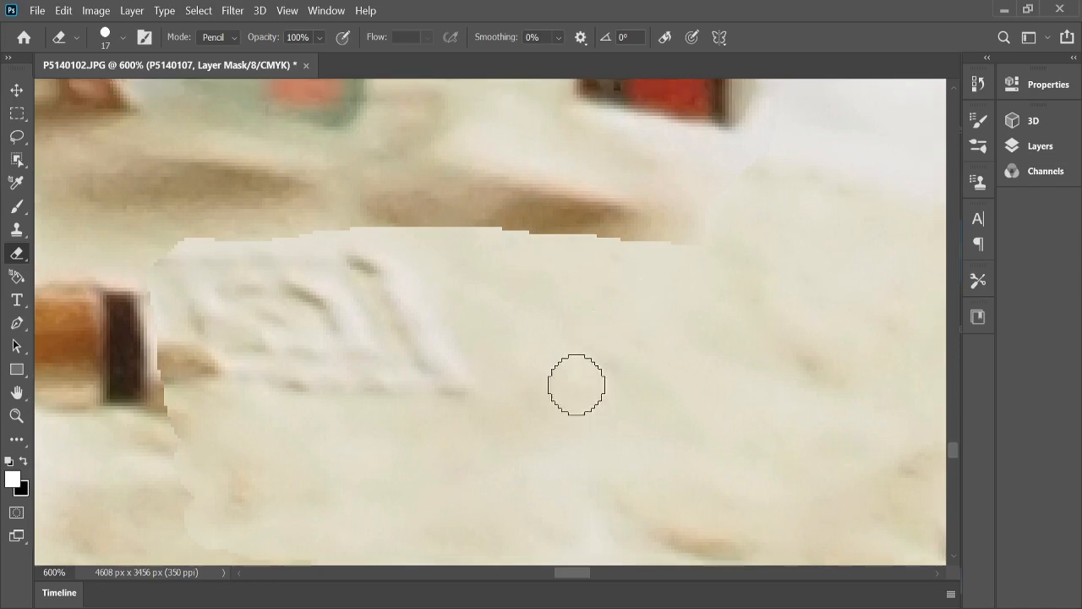
scroll(577, 385, "up", 4)
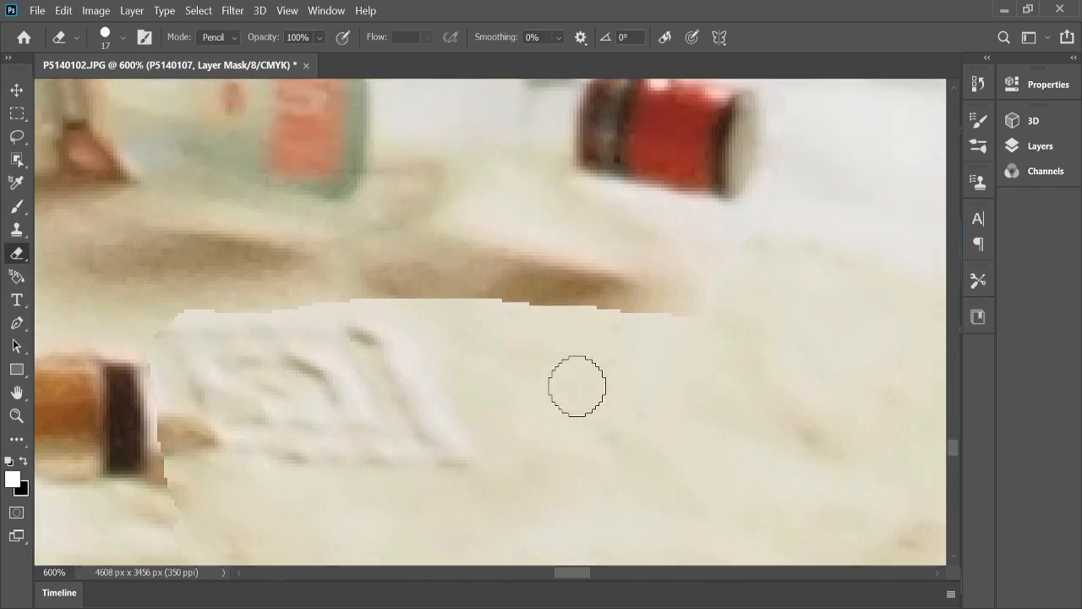
left_click_drag(600, 220, 771, 253)
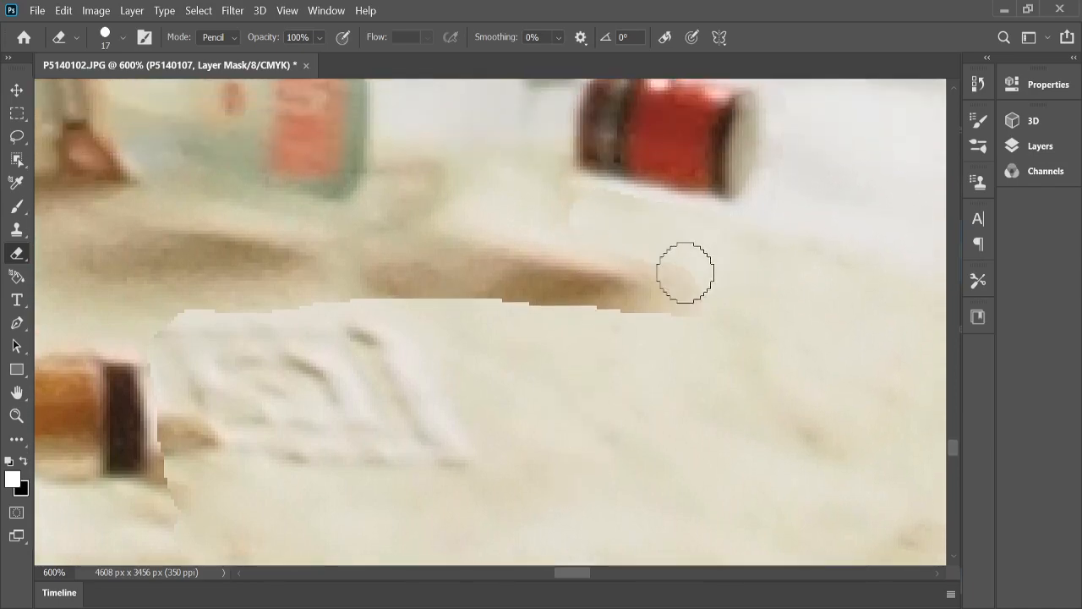
mouse_move(685, 272)
left_mouse_down()
mouse_move(530, 257)
mouse_move(710, 305)
mouse_move(504, 293)
mouse_move(348, 309)
mouse_move(350, 329)
left_mouse_up()
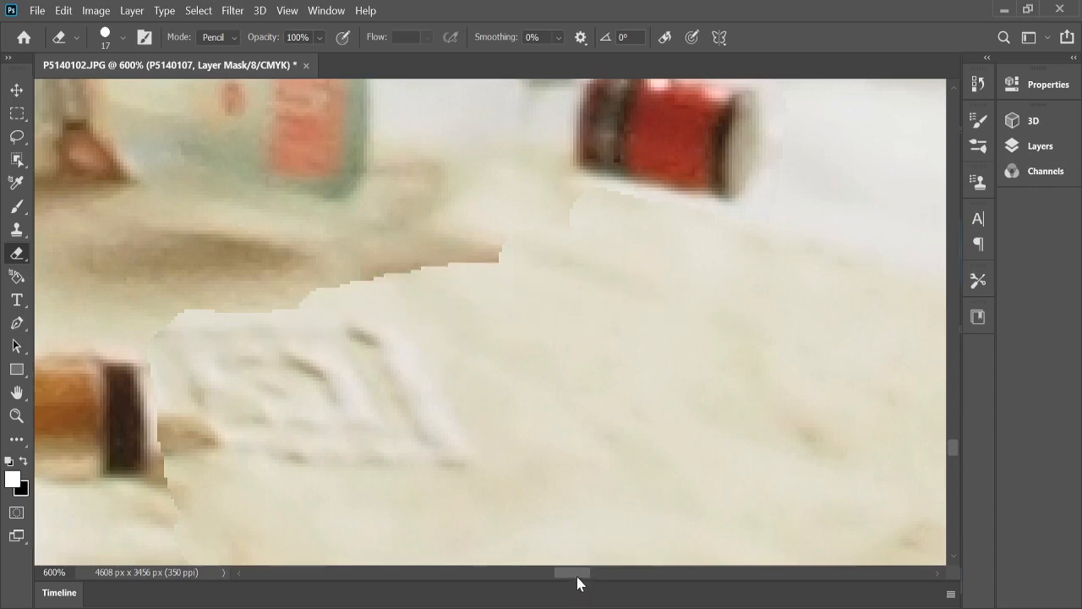
Step: Erase P5140107's mask over the cloth above the orange dark-banded cylinder up to the rug's edge, and over the shadowed cloth below it
left_click_drag(577, 583, 556, 580)
scroll(657, 376, "up", 1)
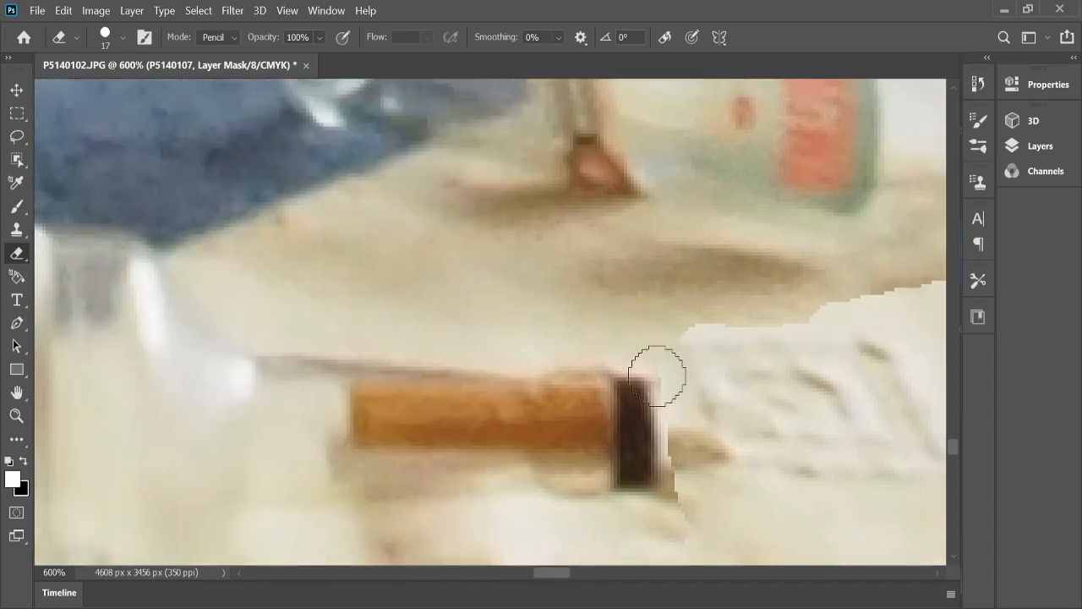
scroll(657, 375, "up", 1)
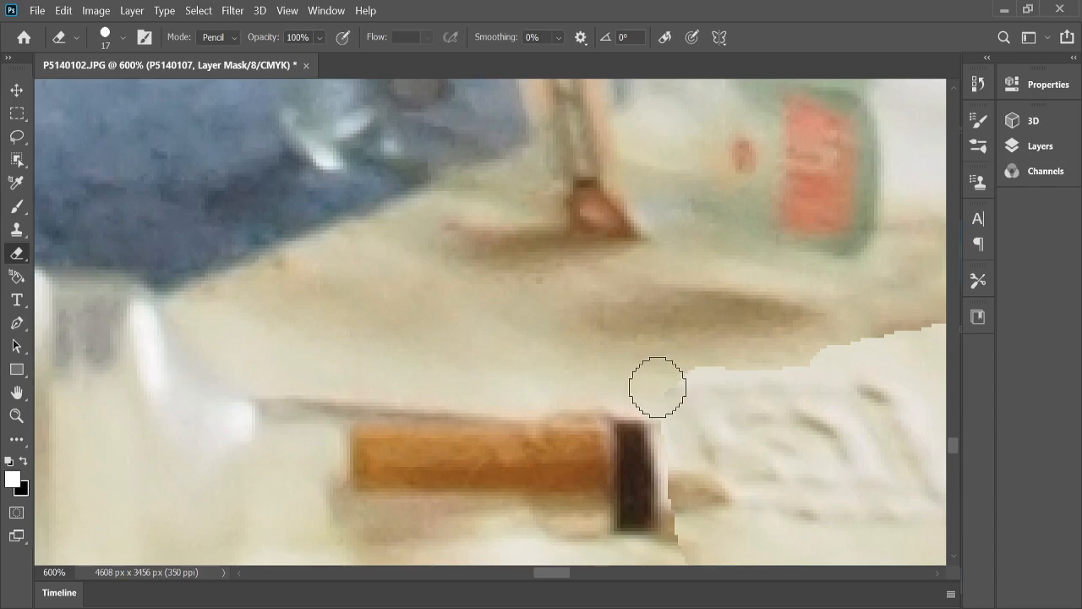
mouse_move(668, 385)
left_mouse_down()
mouse_move(553, 370)
mouse_move(353, 252)
mouse_move(283, 251)
left_mouse_up()
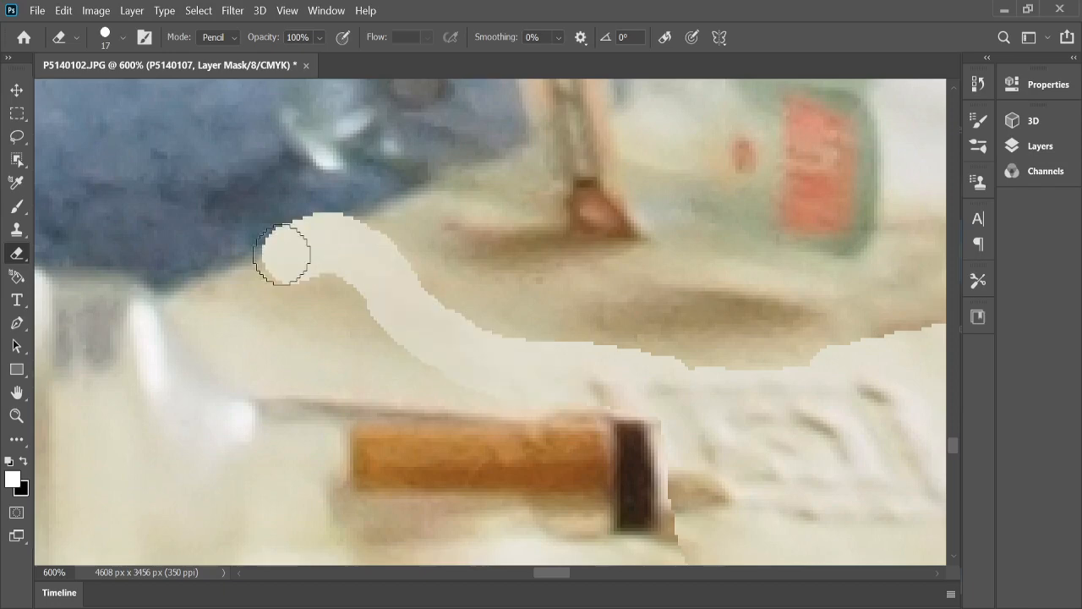
mouse_move(195, 281)
left_mouse_down()
mouse_move(289, 252)
mouse_move(229, 306)
mouse_move(317, 298)
mouse_move(356, 350)
left_mouse_up()
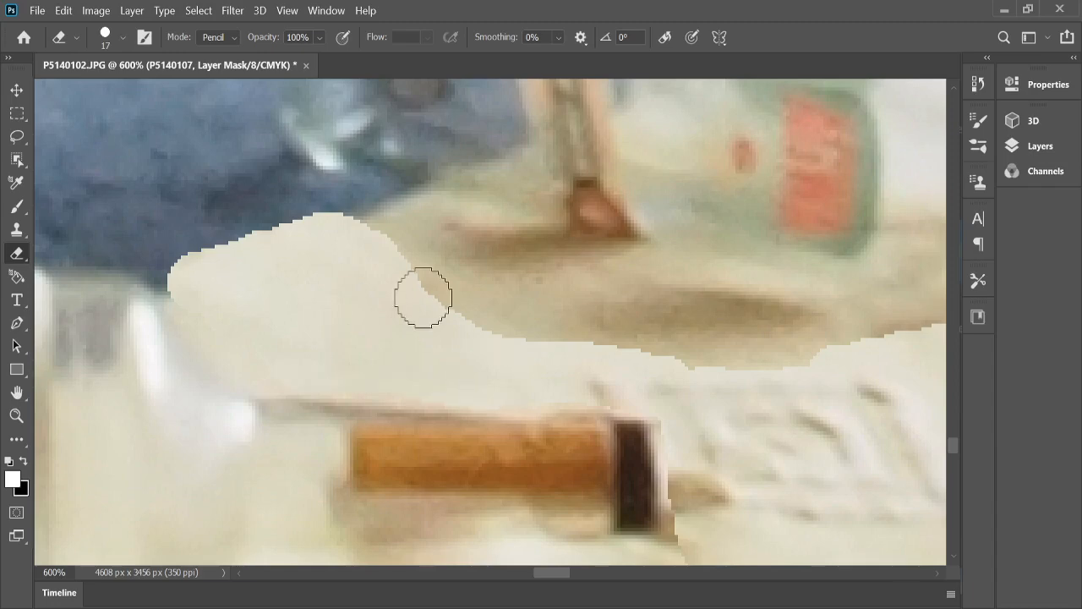
mouse_move(370, 235)
left_mouse_down()
mouse_move(429, 254)
mouse_move(455, 309)
left_mouse_up()
scroll(736, 462, "down", 10)
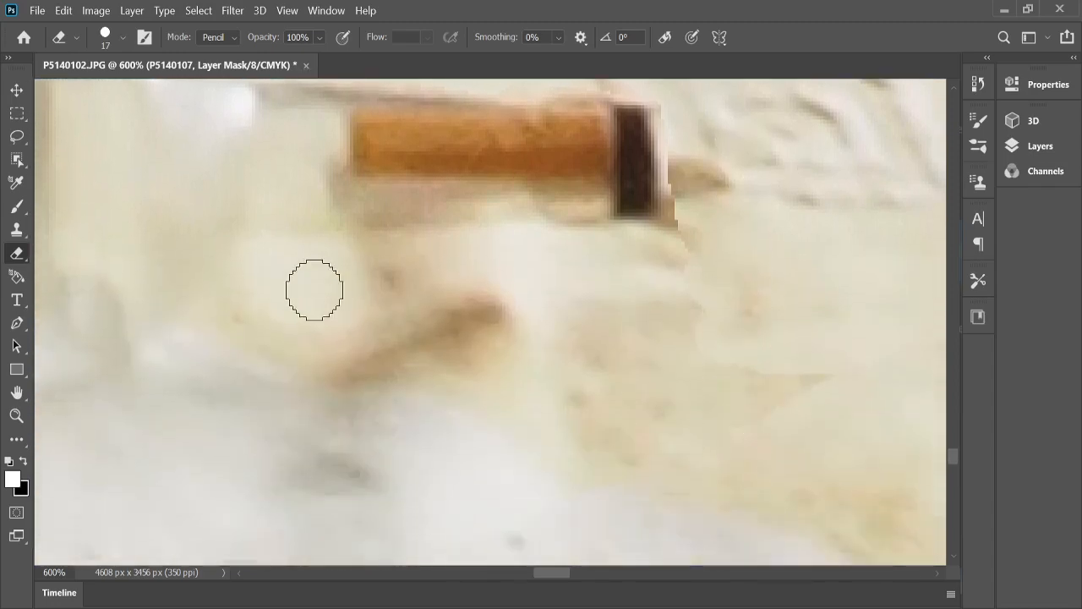
mouse_move(290, 285)
left_mouse_down()
mouse_move(725, 279)
mouse_move(624, 278)
mouse_move(699, 257)
mouse_move(605, 303)
mouse_move(458, 351)
mouse_move(256, 351)
mouse_move(378, 320)
mouse_move(711, 315)
mouse_move(597, 351)
mouse_move(334, 402)
mouse_move(234, 418)
mouse_move(326, 380)
mouse_move(227, 405)
mouse_move(288, 427)
mouse_move(444, 422)
mouse_move(264, 476)
mouse_move(406, 439)
mouse_move(314, 470)
mouse_move(500, 428)
left_mouse_up()
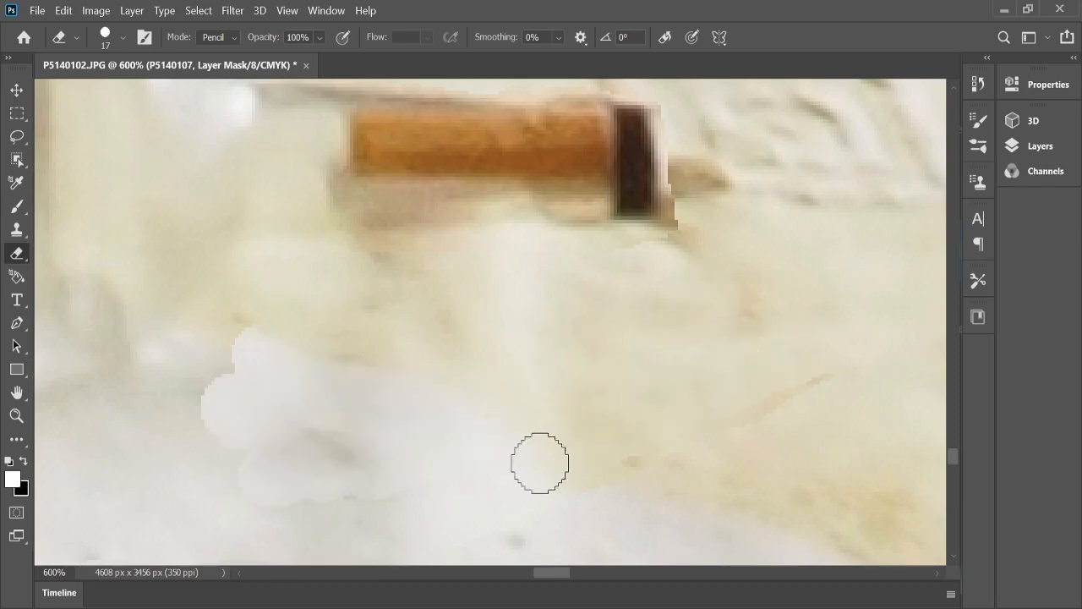
Step: Erase P5140107's mask around the cream diamond-shaped embroidery and over the white cloth between it and the previously erased patch
scroll(410, 535, "down", 5)
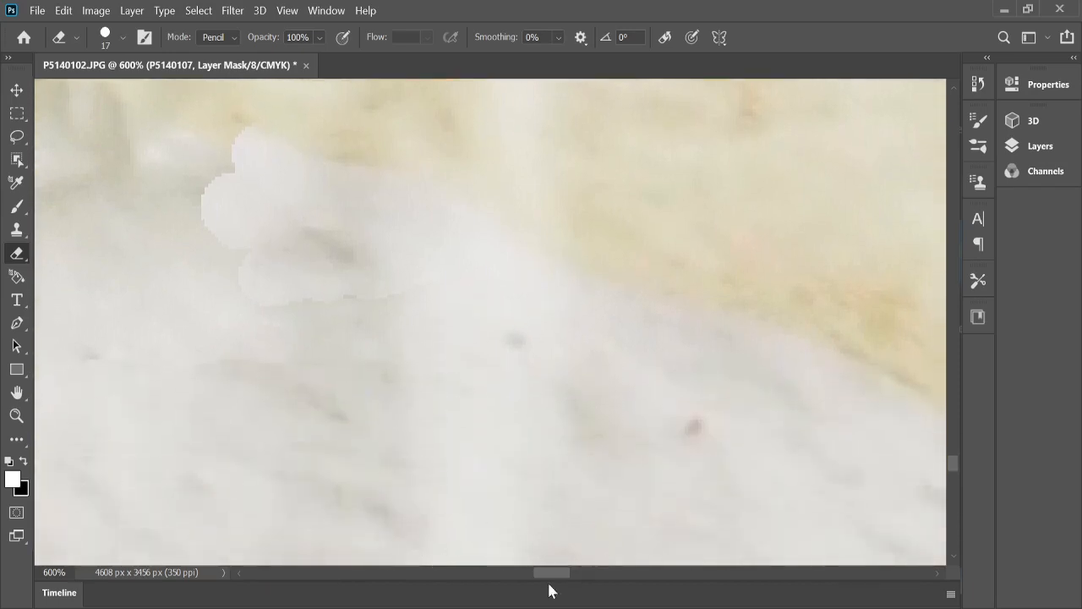
mouse_move(553, 575)
left_mouse_down()
mouse_move(528, 574)
mouse_move(540, 573)
mouse_move(531, 581)
left_mouse_up()
mouse_move(219, 361)
left_mouse_down()
mouse_move(438, 340)
mouse_move(187, 337)
mouse_move(574, 350)
mouse_move(293, 404)
mouse_move(164, 409)
mouse_move(222, 426)
mouse_move(460, 444)
left_mouse_up()
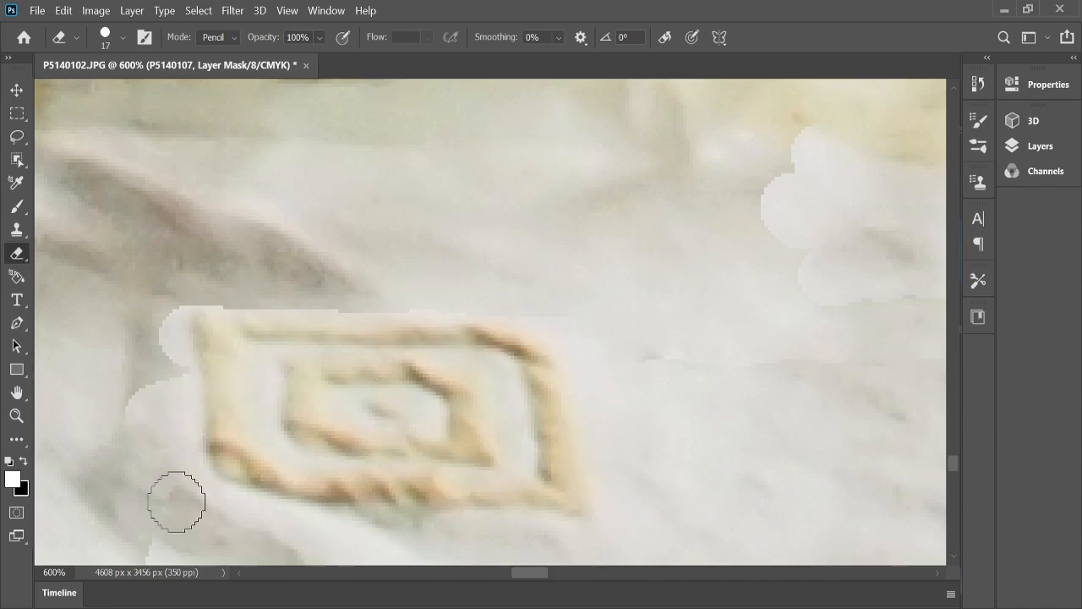
mouse_move(176, 502)
left_mouse_down()
mouse_move(223, 483)
mouse_move(120, 462)
mouse_move(230, 424)
mouse_move(124, 424)
mouse_move(181, 405)
mouse_move(114, 386)
mouse_move(193, 366)
mouse_move(158, 370)
mouse_move(305, 314)
mouse_move(132, 293)
mouse_move(305, 268)
mouse_move(390, 311)
mouse_move(429, 324)
left_mouse_up()
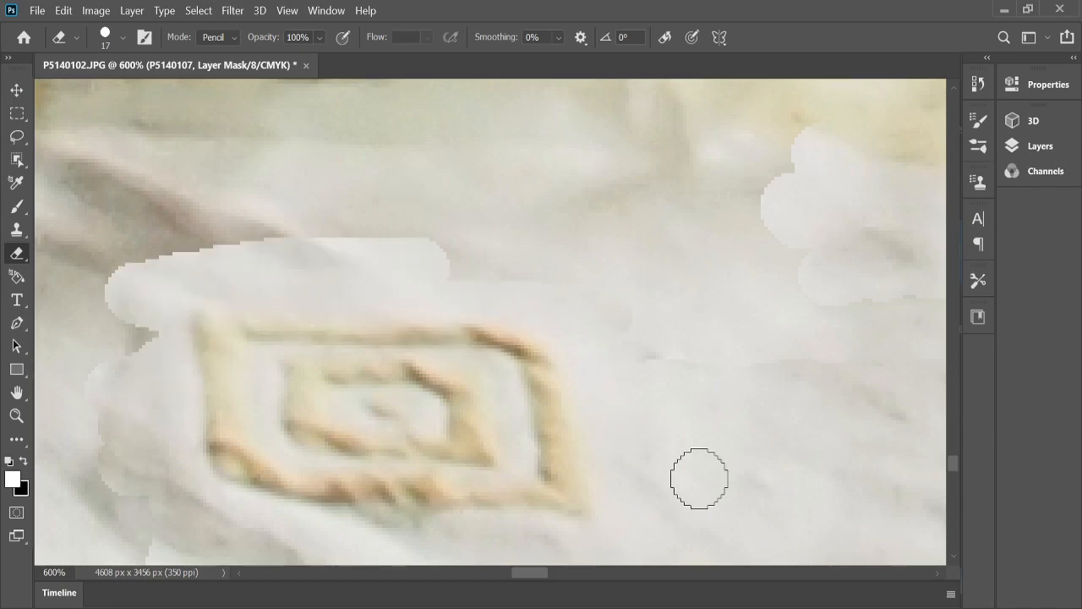
left_click_drag(769, 251, 736, 259)
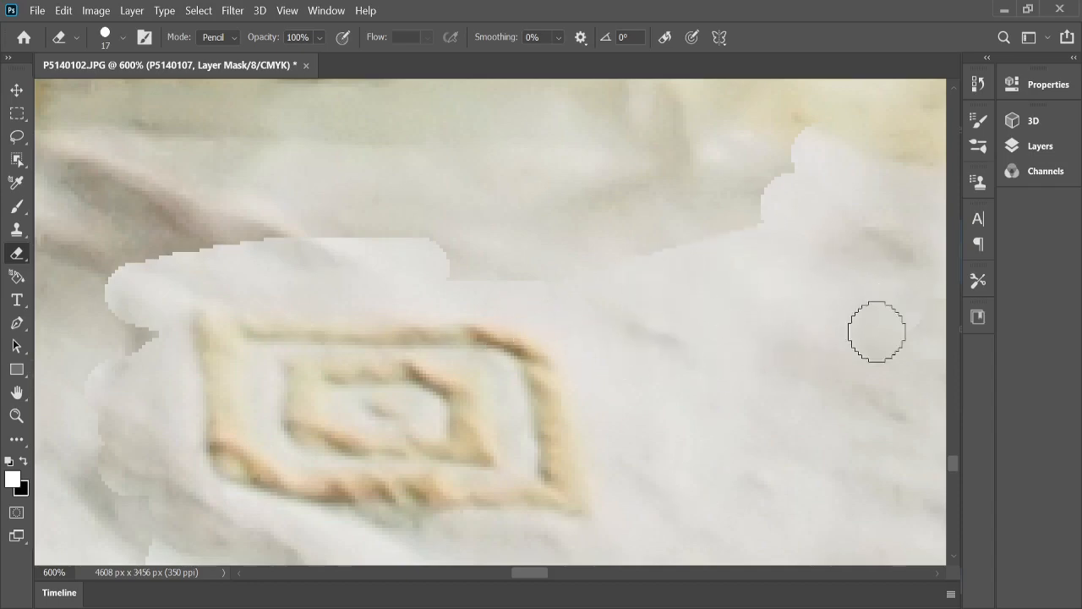
left_click_drag(543, 575, 553, 564)
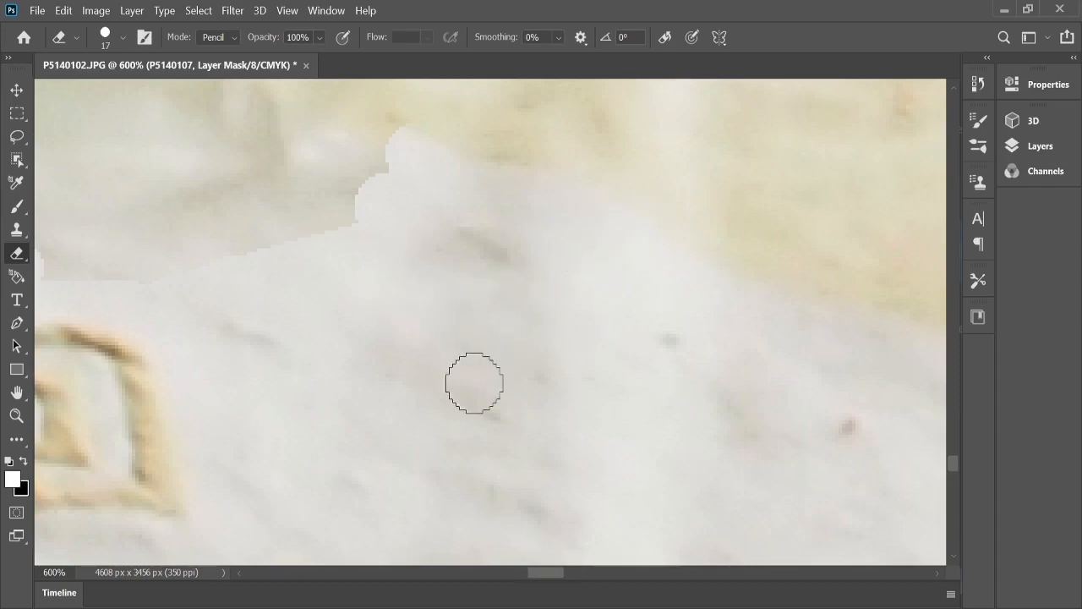
scroll(461, 440, "up", 3)
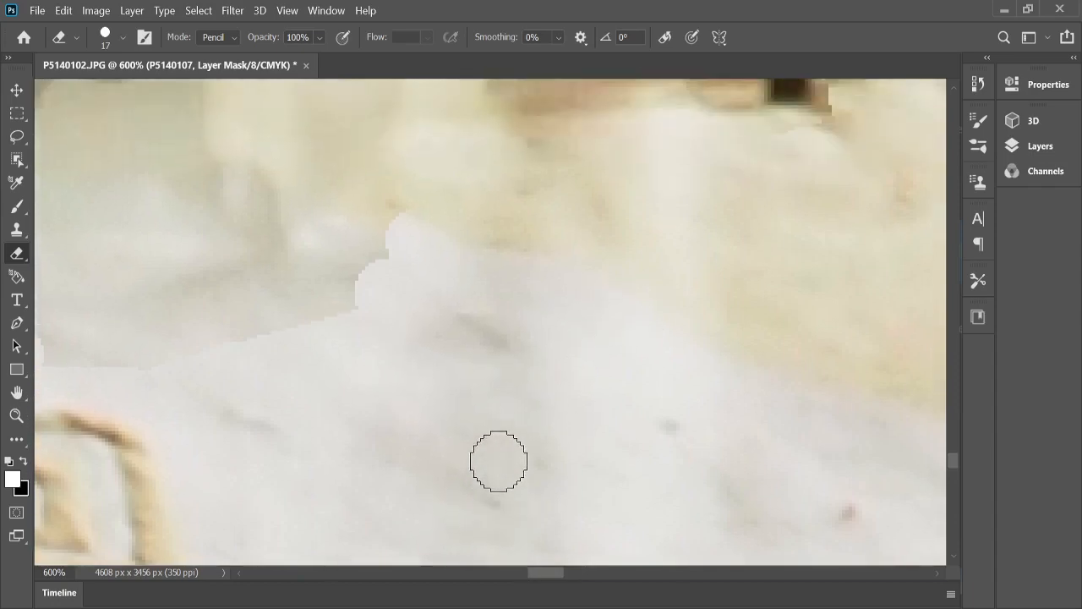
scroll(499, 461, "up", 3)
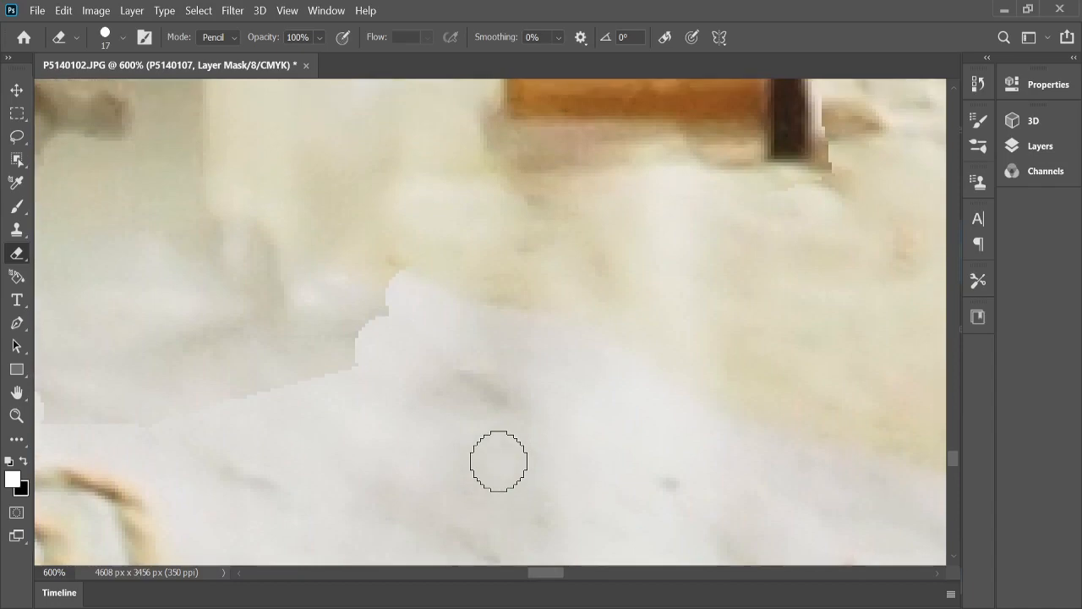
scroll(499, 461, "up", 1)
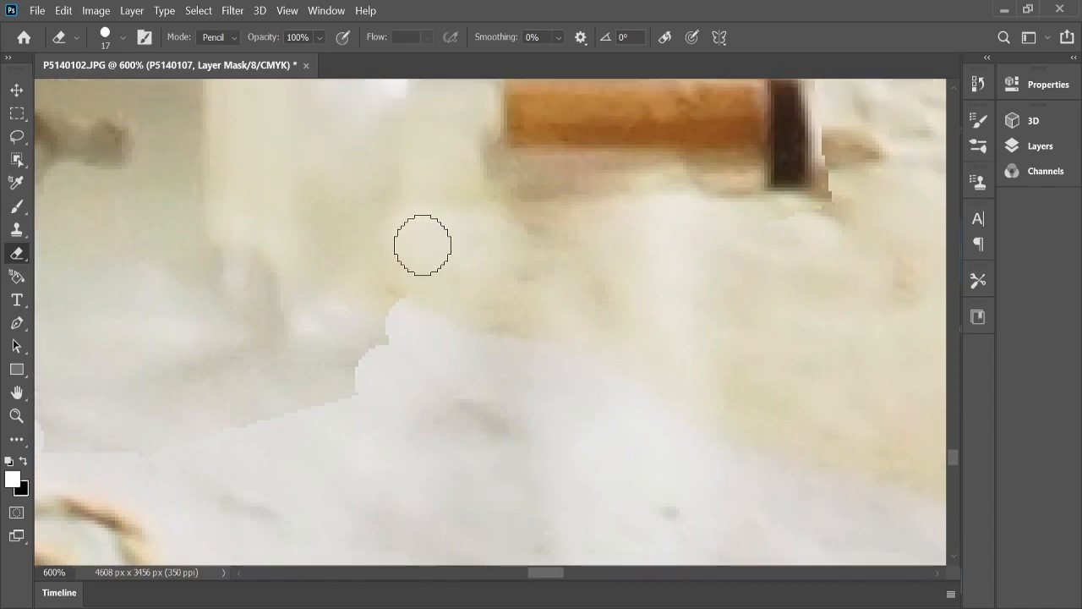
Step: Erase P5140107's mask over the shadowed white cloth from the cream band's corner to the area above the framed diamond embroidery
mouse_move(394, 291)
left_mouse_down()
mouse_move(336, 379)
mouse_move(270, 437)
left_mouse_up()
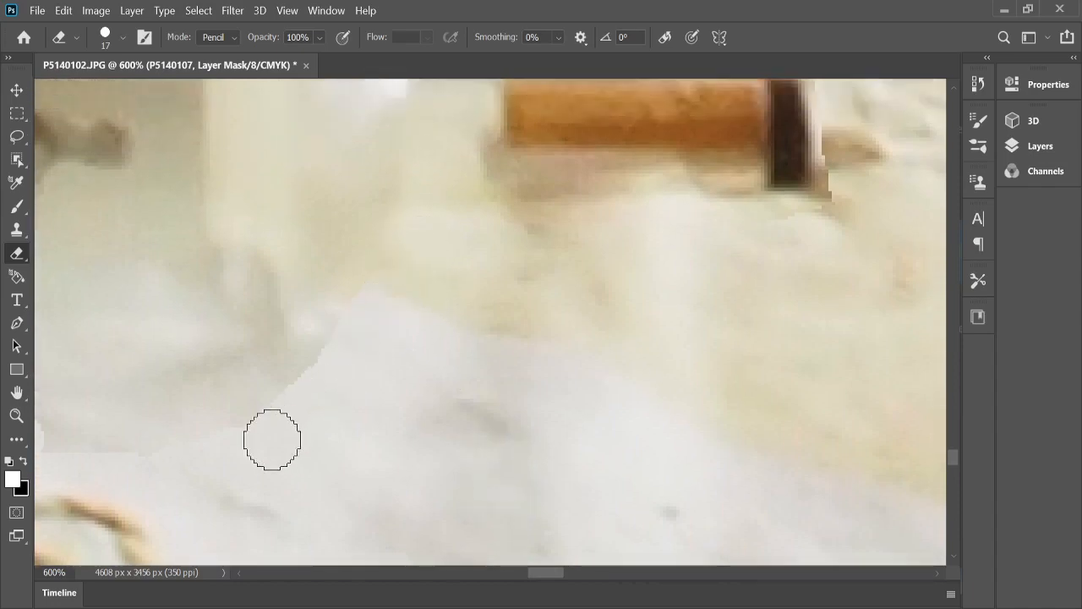
mouse_move(348, 310)
left_mouse_down()
mouse_move(397, 279)
mouse_move(313, 368)
mouse_move(143, 456)
left_mouse_up()
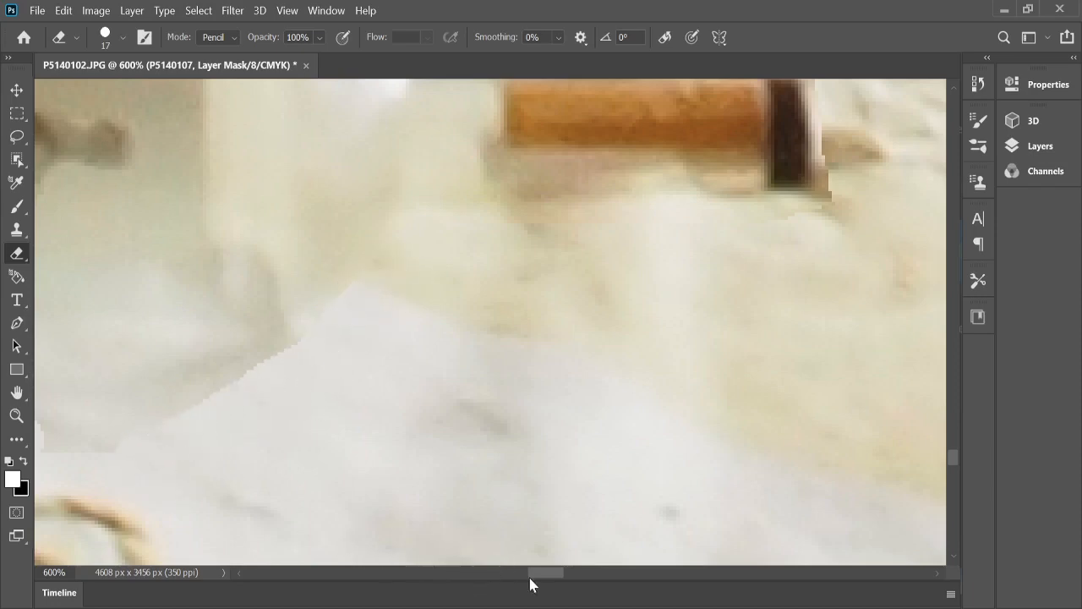
left_click_drag(546, 578, 526, 580)
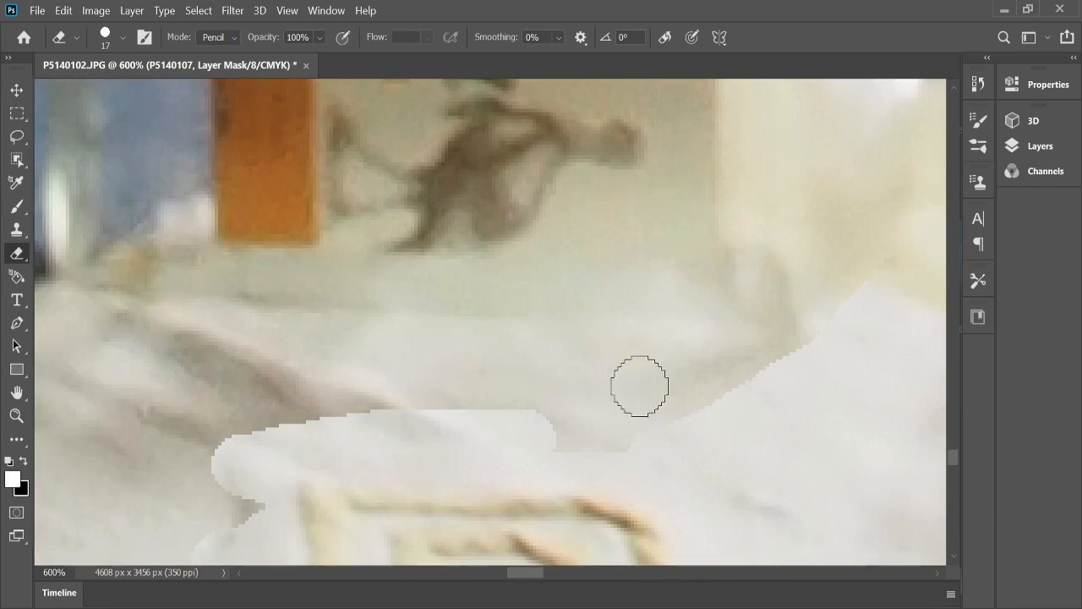
mouse_move(467, 360)
left_mouse_down()
mouse_move(798, 362)
mouse_move(550, 422)
mouse_move(430, 422)
mouse_move(553, 448)
left_mouse_up()
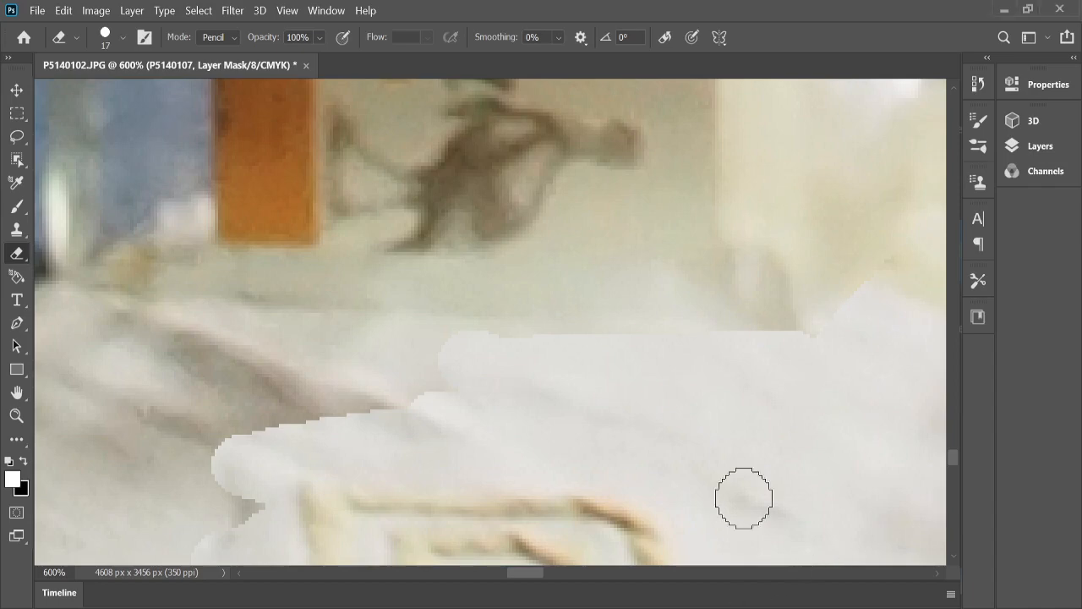
mouse_move(501, 377)
left_mouse_down()
mouse_move(192, 400)
mouse_move(296, 425)
left_mouse_up()
left_click_drag(524, 575, 511, 574)
mouse_move(302, 306)
left_mouse_down()
mouse_move(553, 362)
mouse_move(198, 333)
mouse_move(284, 310)
mouse_move(130, 355)
left_mouse_up()
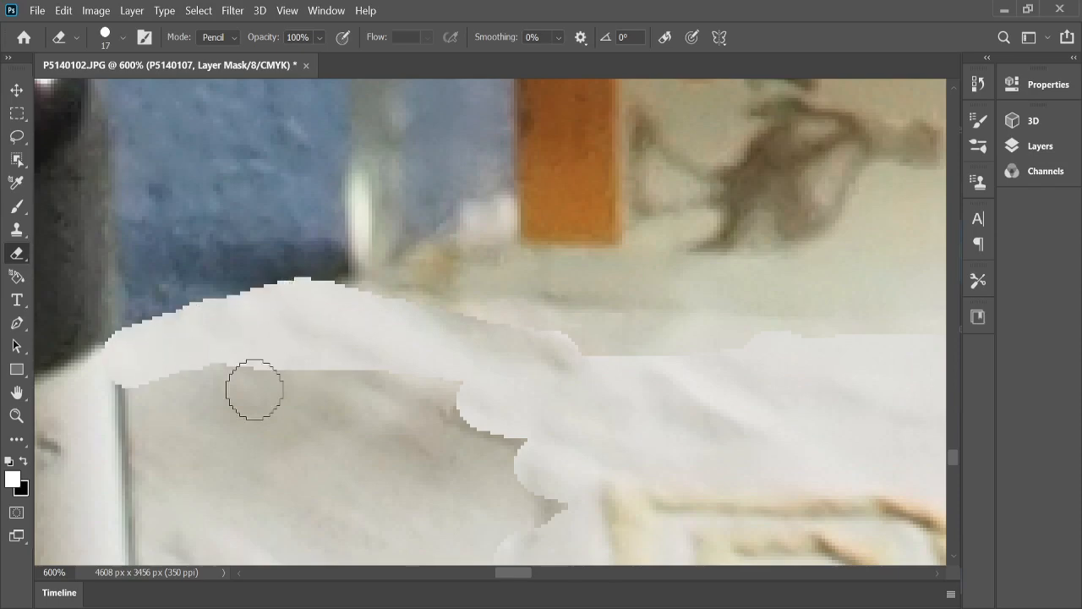
mouse_move(528, 579)
left_mouse_down()
mouse_move(498, 584)
mouse_move(512, 581)
left_mouse_up()
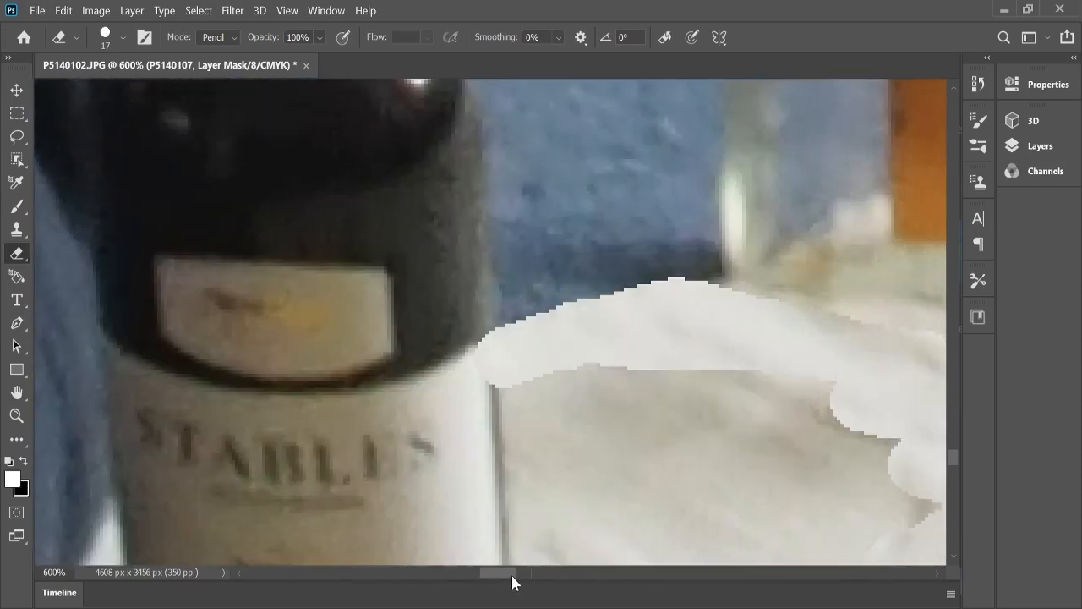
key("ctrl+z")
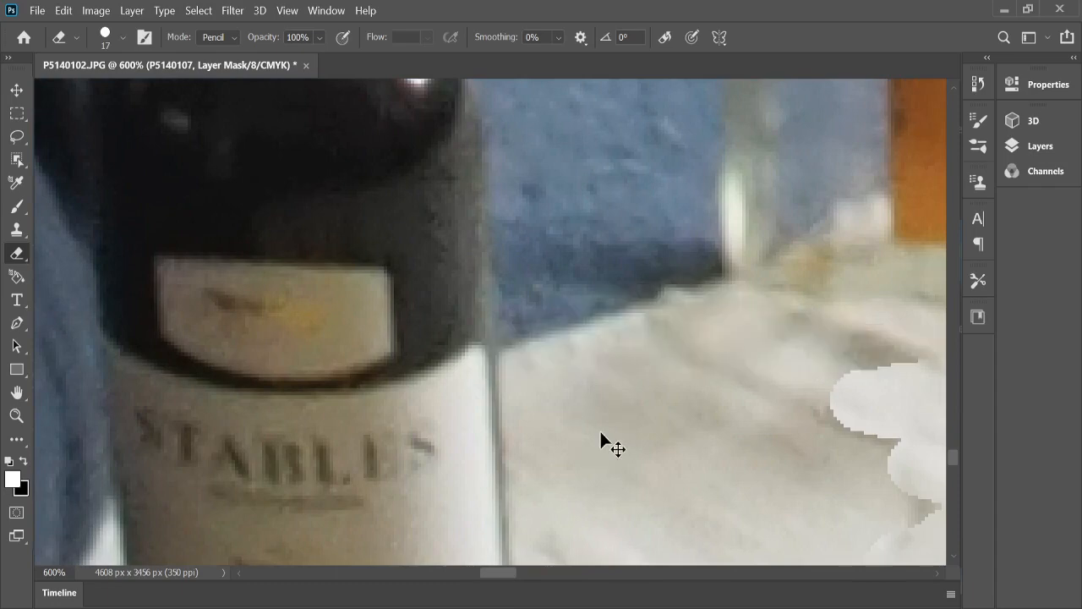
Step: Erase P5140107's mask over the white cloth from the blue carpet's edge down along the wine bottle's STABLES label
left_click(530, 342)
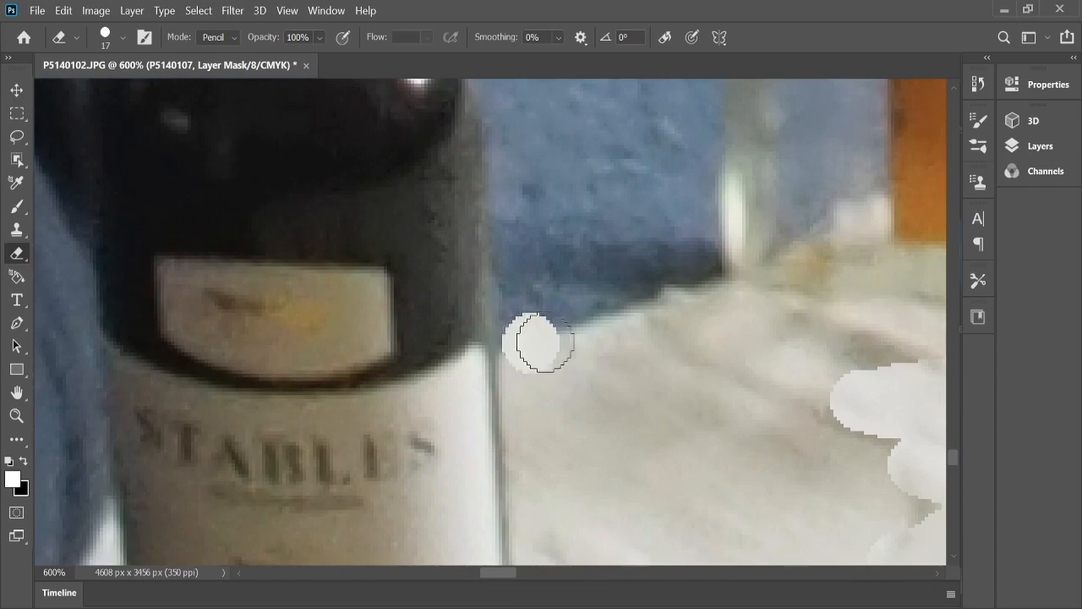
left_click_drag(539, 342, 648, 358)
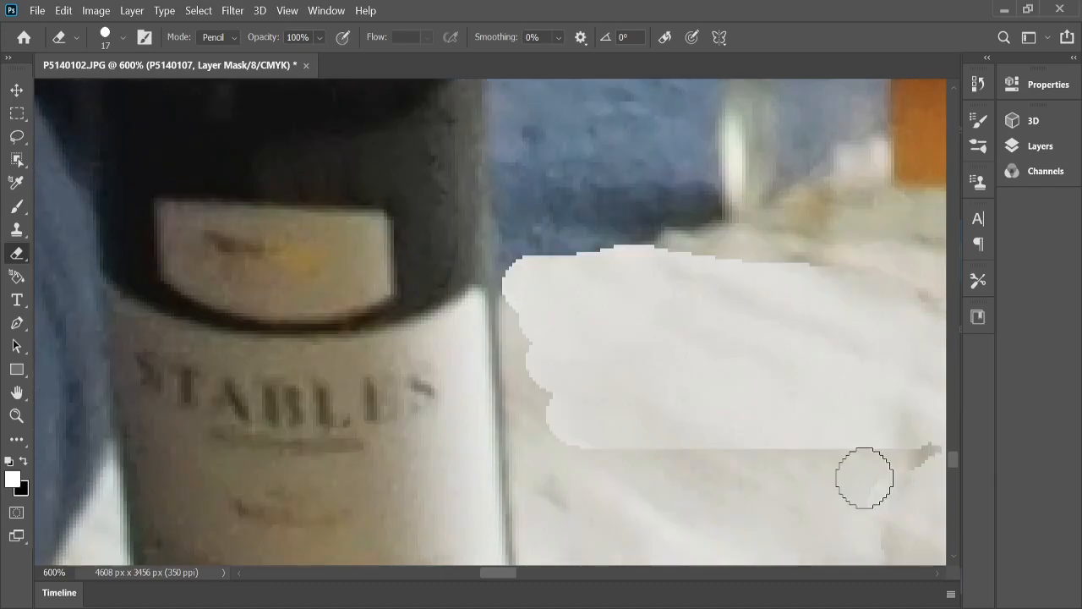
scroll(865, 478, "down", 3)
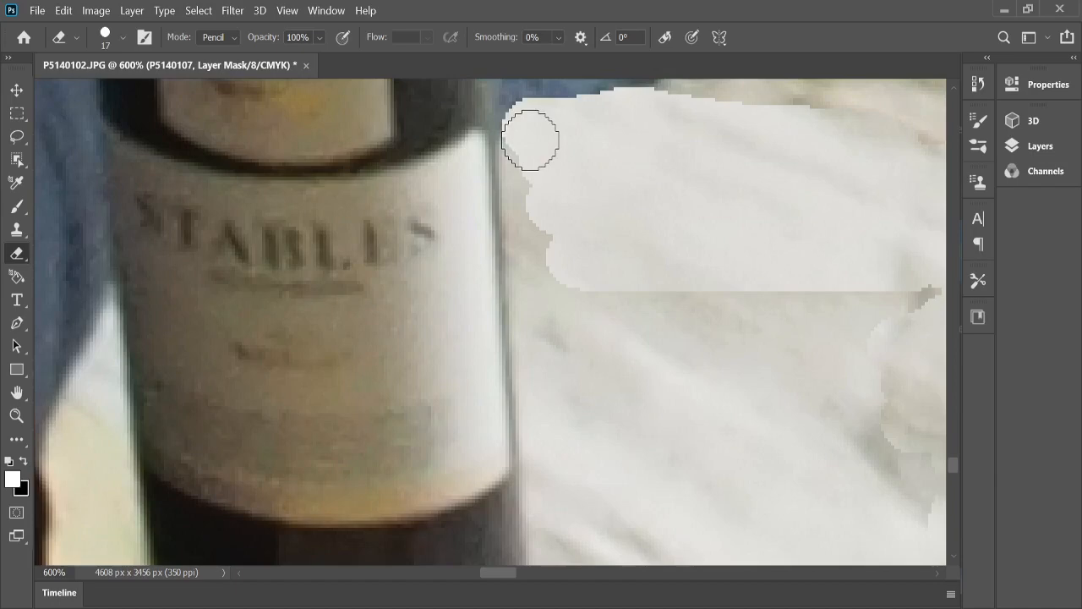
left_click_drag(531, 139, 600, 254)
scroll(597, 324, "up", 5)
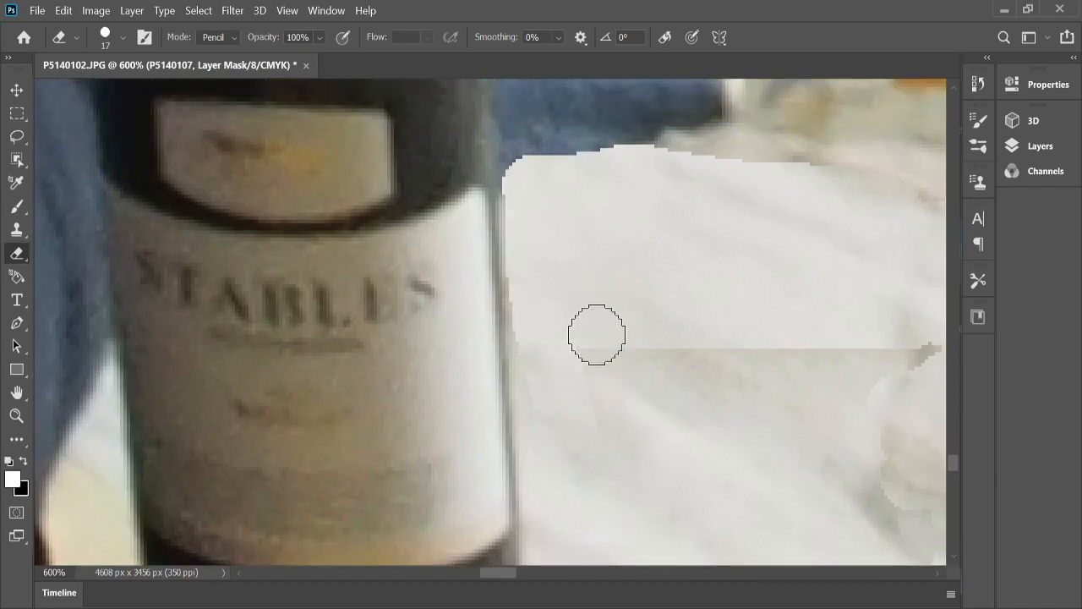
Step: Erase P5140107's mask over the remaining shaded strip and the creased white cloth beside the lower part of the bottle's label
scroll(597, 335, "down", 6)
scroll(597, 334, "down", 4)
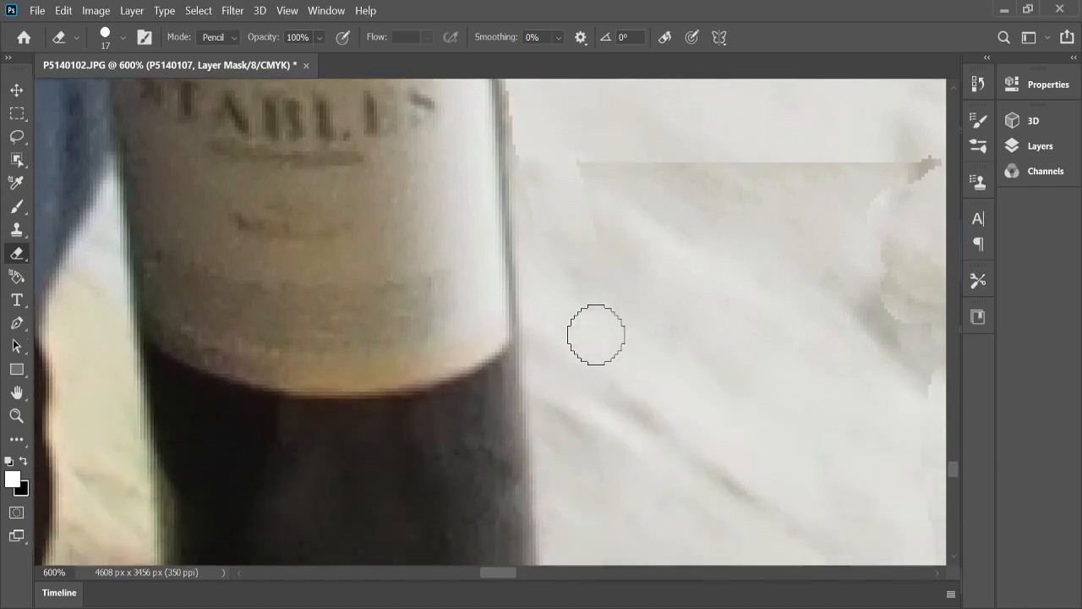
left_click_drag(587, 167, 922, 169)
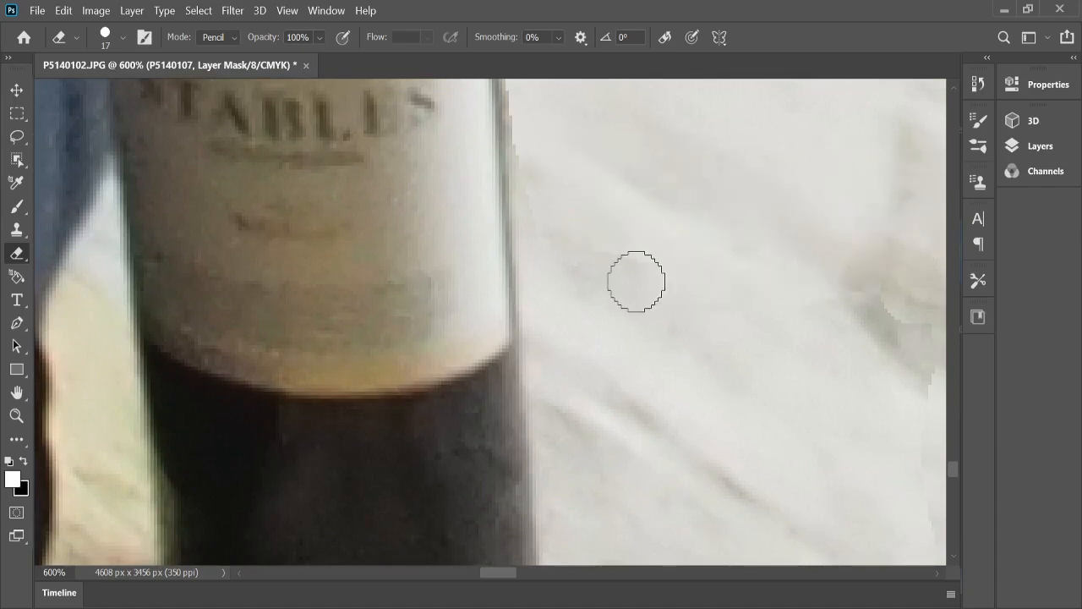
mouse_move(789, 299)
left_mouse_down()
mouse_move(854, 309)
mouse_move(582, 328)
mouse_move(676, 339)
mouse_move(935, 333)
mouse_move(797, 367)
mouse_move(584, 378)
mouse_move(866, 385)
mouse_move(688, 429)
mouse_move(776, 435)
mouse_move(765, 473)
mouse_move(605, 481)
mouse_move(584, 446)
left_mouse_up()
Step: Erase P5140107's mask over the white cloth beside the dark lower half of the bottle, including the leftover shadow patch along the crease
scroll(634, 389, "down", 5)
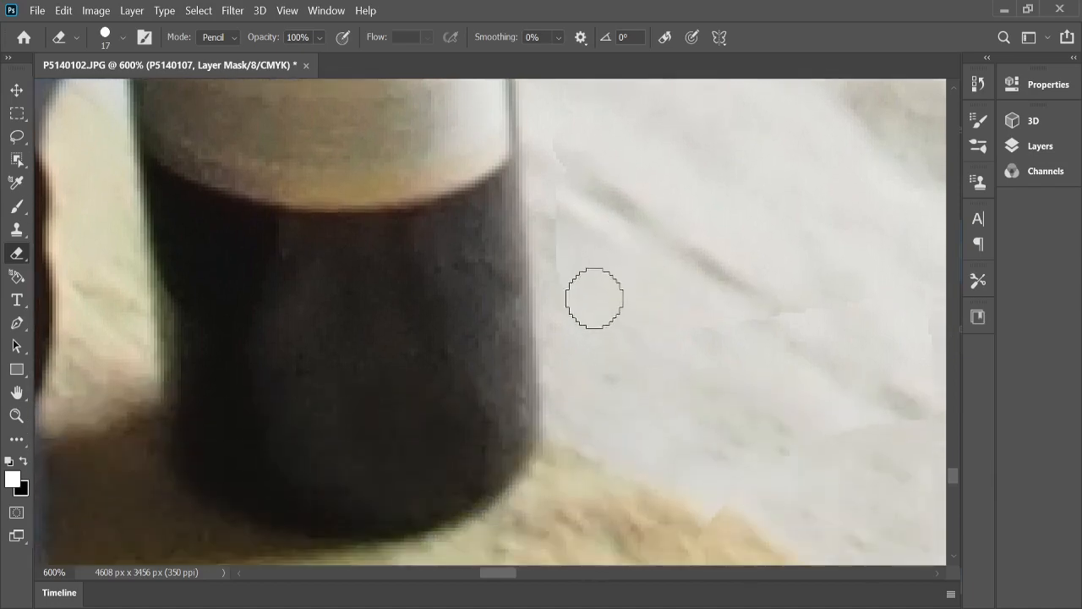
mouse_move(595, 297)
left_mouse_down()
mouse_move(719, 532)
mouse_move(640, 302)
mouse_move(740, 495)
mouse_move(691, 314)
mouse_move(781, 476)
mouse_move(735, 300)
mouse_move(820, 434)
mouse_move(800, 319)
mouse_move(872, 446)
left_mouse_up()
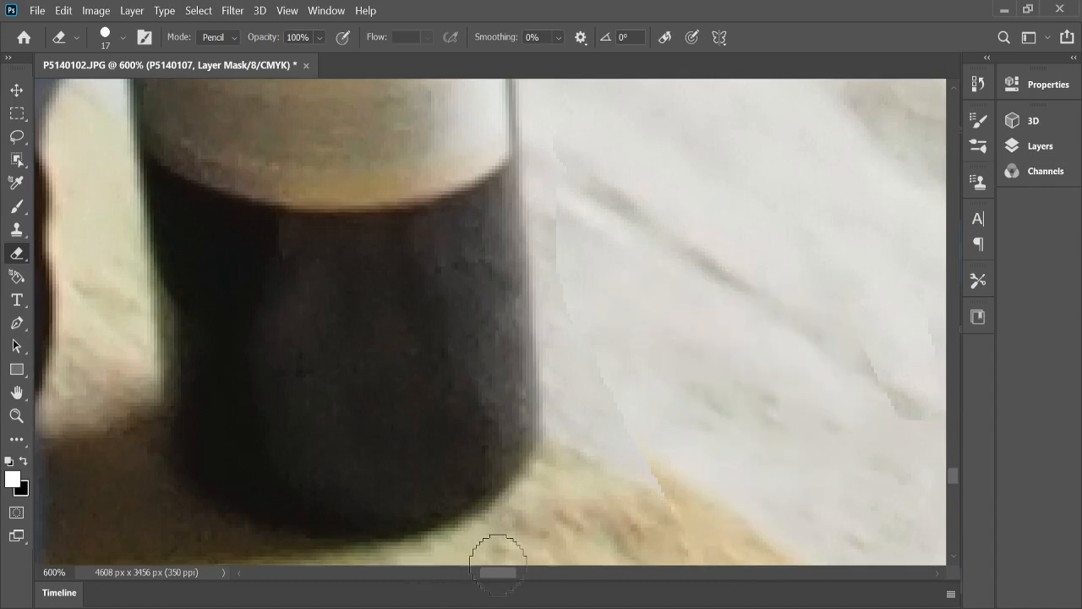
left_click_drag(498, 572, 511, 572)
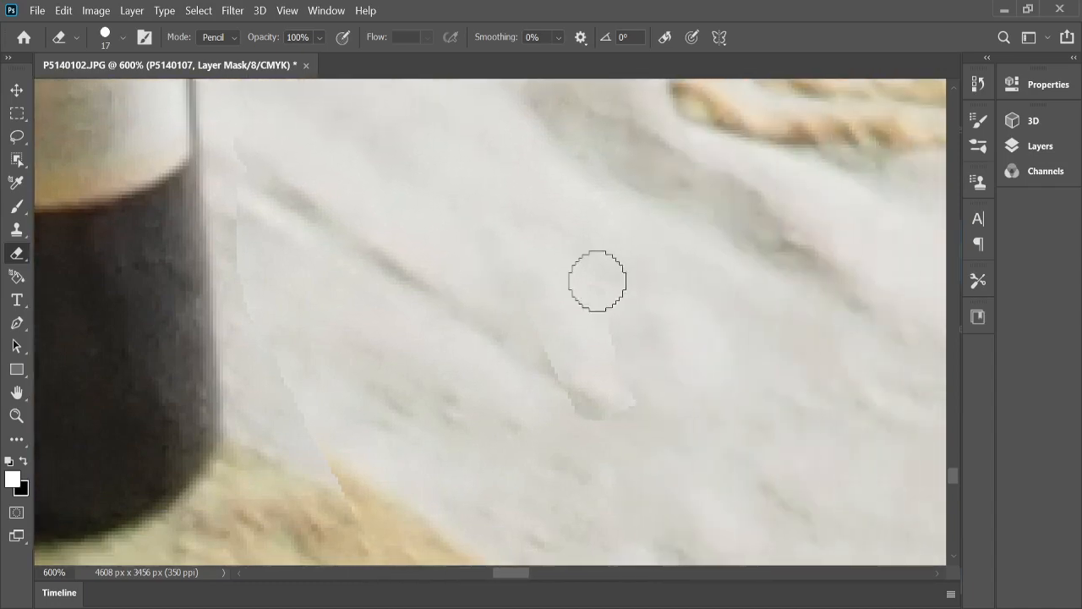
left_click_drag(510, 357, 657, 409)
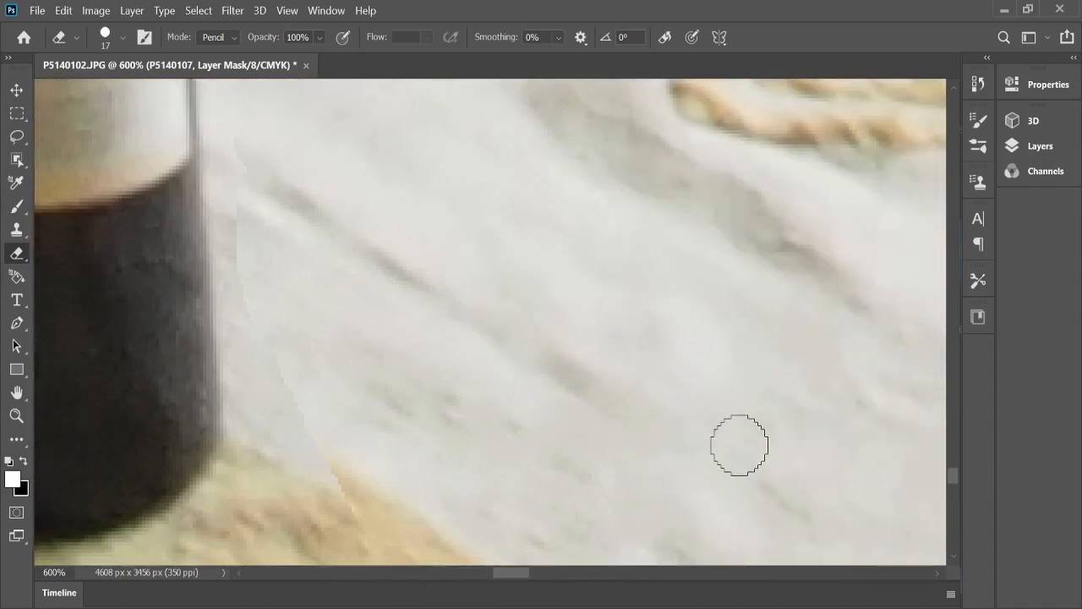
Step: Erase P5140107's mask along the bottle's base, where the white cloth meets the tan band
mouse_move(507, 573)
left_mouse_down()
mouse_move(539, 572)
mouse_move(492, 575)
left_mouse_up()
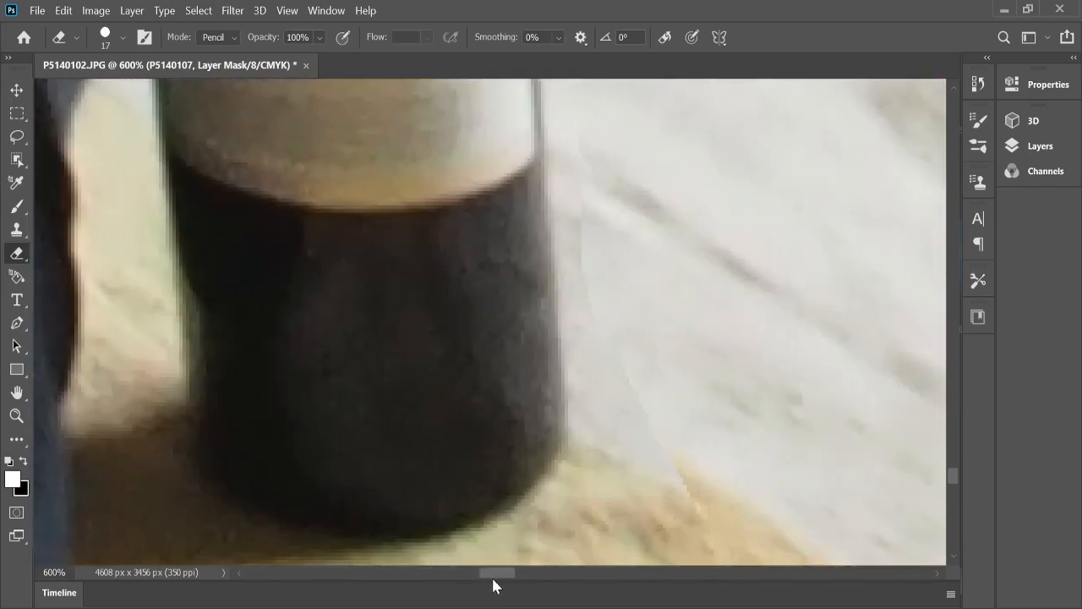
scroll(635, 367, "down", 5)
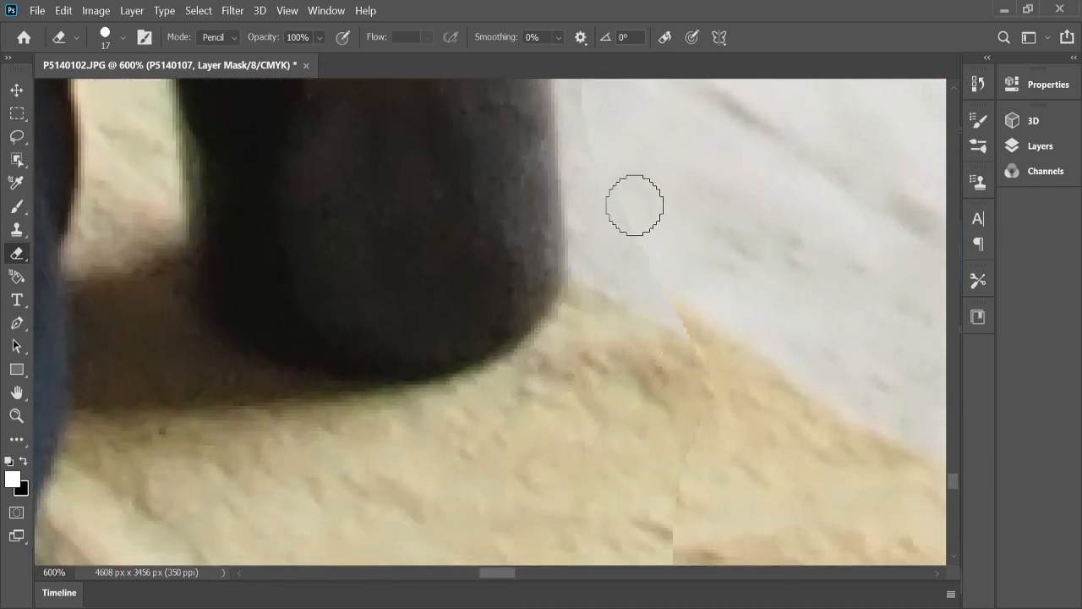
mouse_move(635, 207)
left_mouse_down()
mouse_move(603, 352)
mouse_move(551, 446)
mouse_move(646, 258)
mouse_move(652, 331)
mouse_move(627, 441)
mouse_move(575, 504)
mouse_move(615, 461)
mouse_move(682, 313)
mouse_move(676, 450)
mouse_move(646, 531)
mouse_move(616, 456)
left_mouse_up()
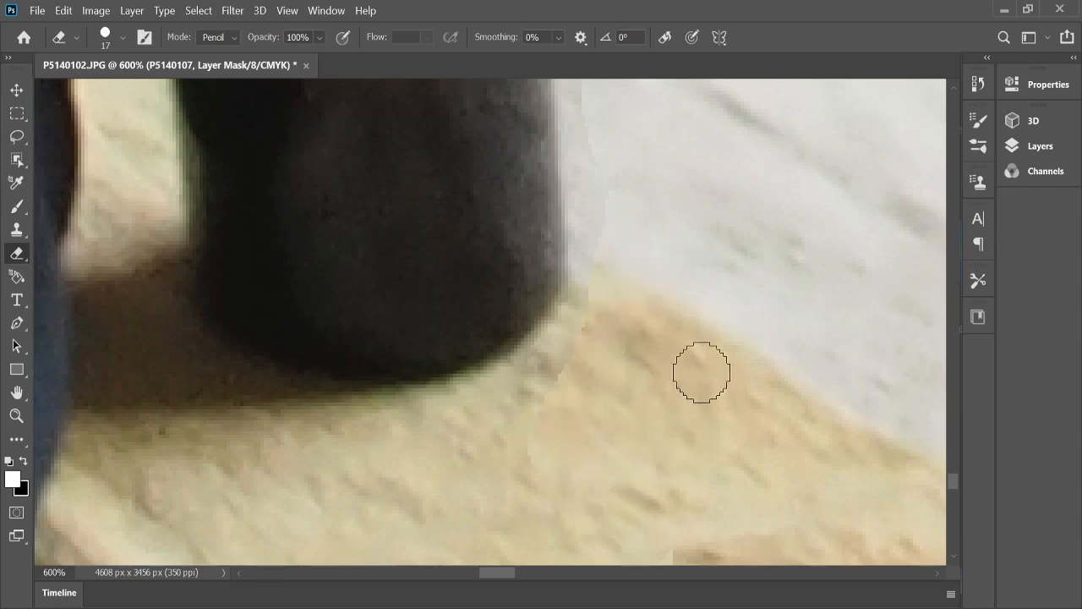
Step: Erase P5140107's mask over the tan cloth below the bottle, following its base and shadow to the lying man's trousers
scroll(701, 369, "down", 5)
scroll(701, 372, "down", 1)
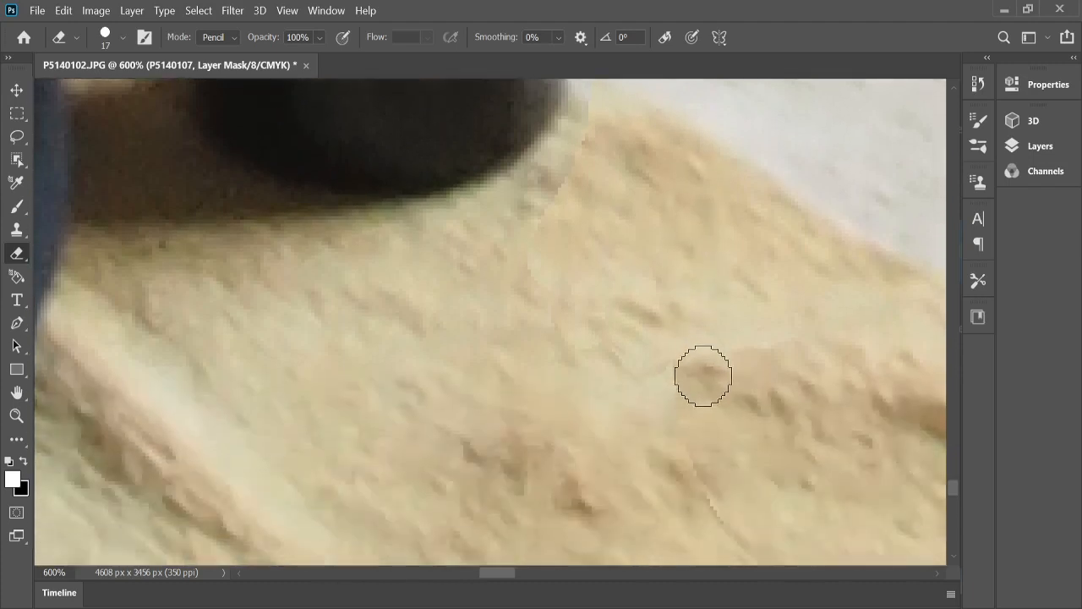
mouse_move(553, 251)
left_mouse_down()
mouse_move(434, 299)
mouse_move(299, 377)
mouse_move(321, 381)
left_mouse_up()
mouse_move(499, 337)
left_mouse_down()
mouse_move(323, 414)
mouse_move(349, 421)
mouse_move(686, 326)
mouse_move(379, 430)
mouse_move(537, 405)
mouse_move(693, 361)
mouse_move(394, 459)
mouse_move(727, 411)
mouse_move(416, 504)
mouse_move(736, 459)
mouse_move(606, 489)
mouse_move(442, 504)
mouse_move(607, 529)
mouse_move(755, 532)
mouse_move(401, 539)
mouse_move(372, 512)
mouse_move(402, 467)
mouse_move(309, 471)
mouse_move(269, 457)
mouse_move(315, 441)
mouse_move(268, 421)
mouse_move(299, 404)
mouse_move(259, 410)
mouse_move(292, 411)
mouse_move(238, 346)
mouse_move(109, 304)
mouse_move(78, 306)
mouse_move(525, 250)
left_mouse_up()
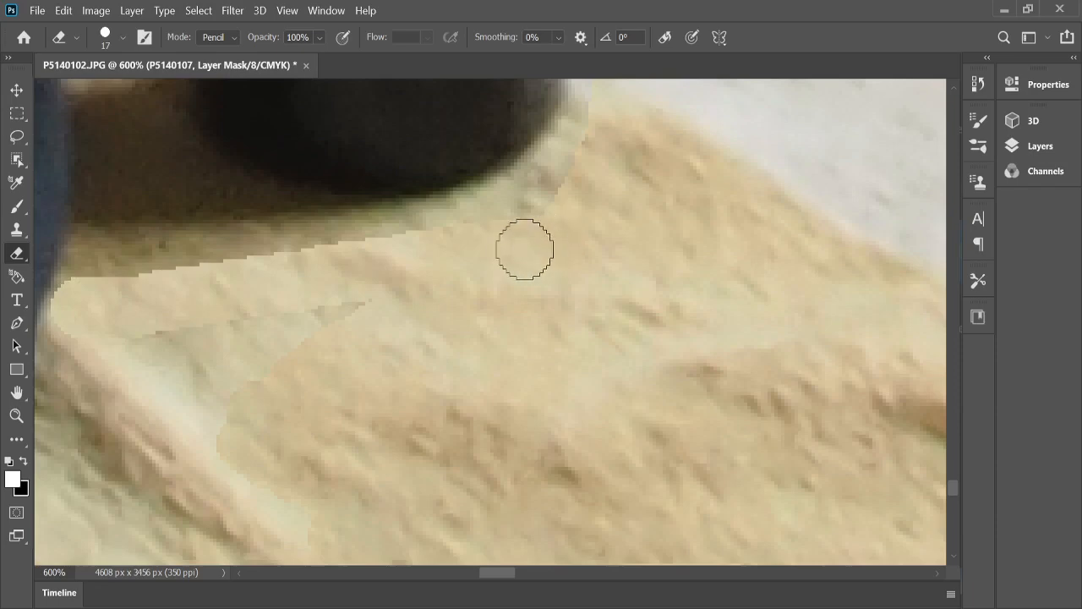
mouse_move(586, 146)
left_mouse_down()
mouse_move(592, 135)
mouse_move(530, 201)
mouse_move(387, 261)
left_mouse_up()
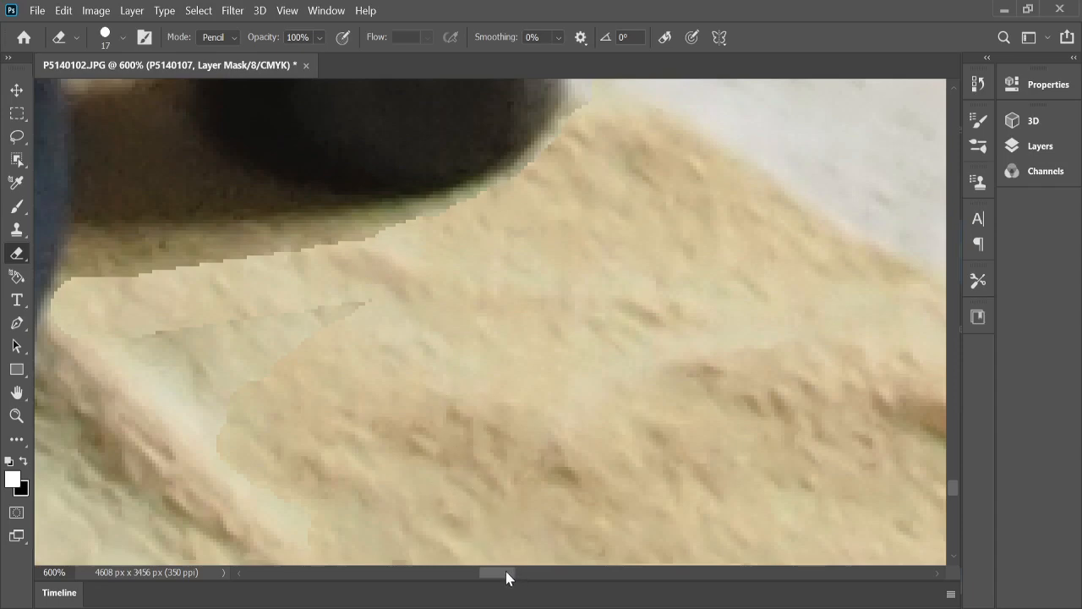
left_click_drag(506, 578, 496, 577)
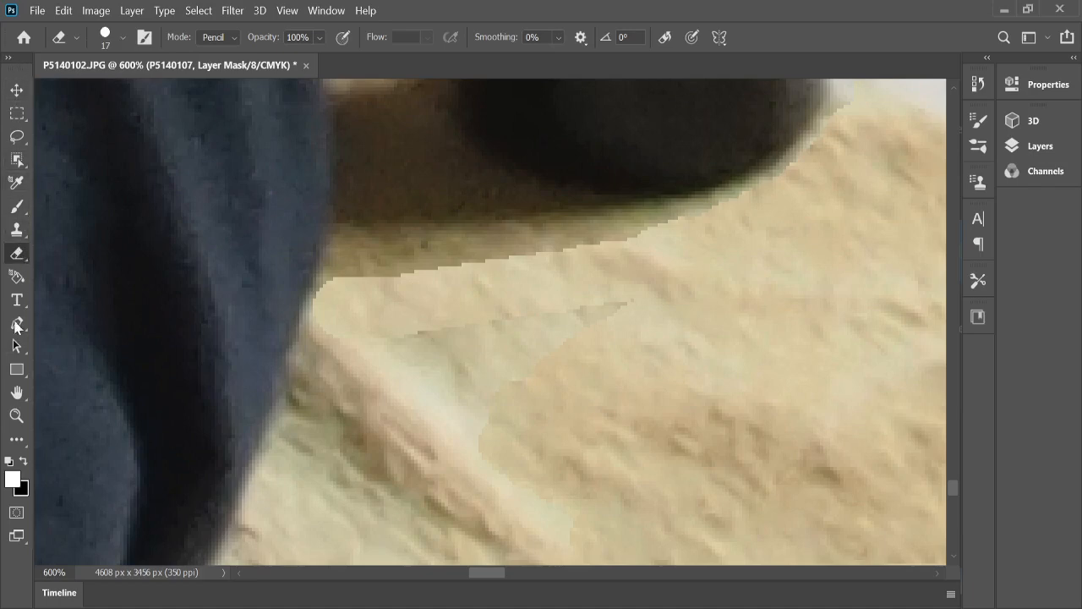
Step: Fit the whole image in view and show the layer with the shirtless man doing push-ups
left_click(16, 415)
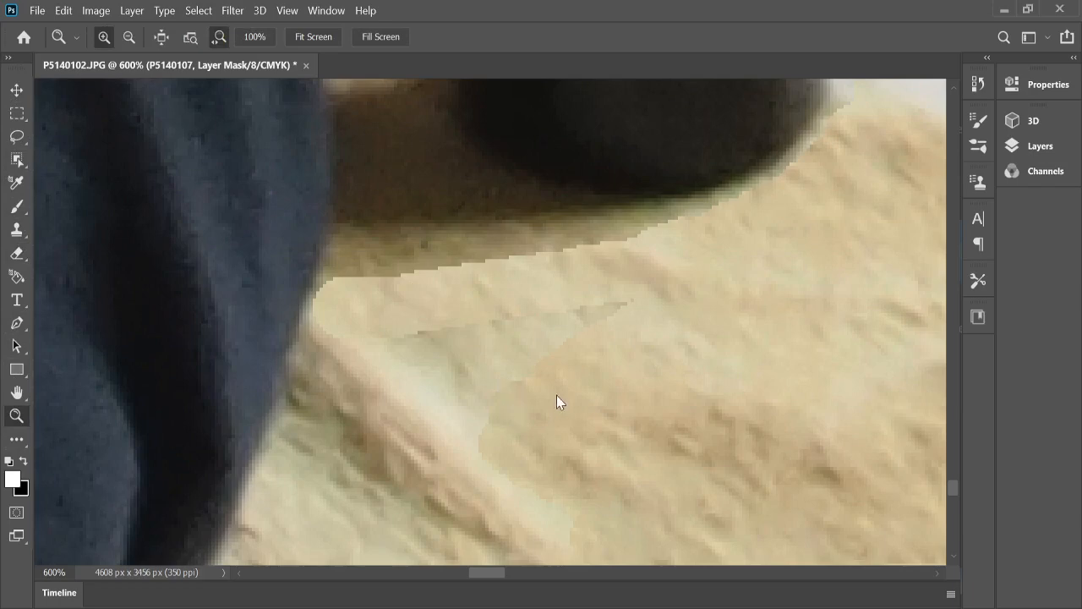
key("ctrl+0")
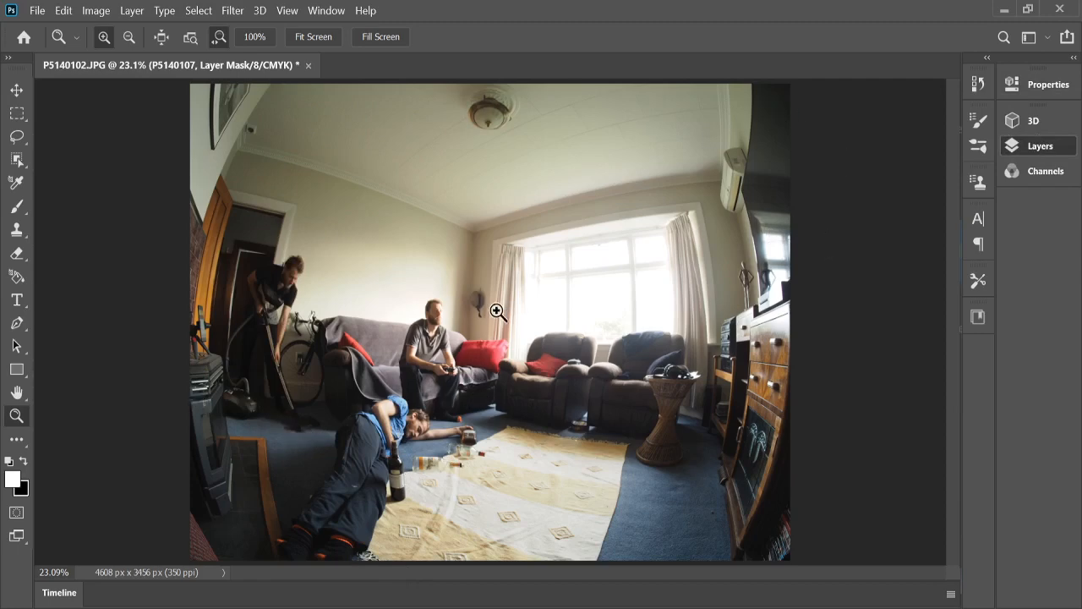
left_click(813, 255)
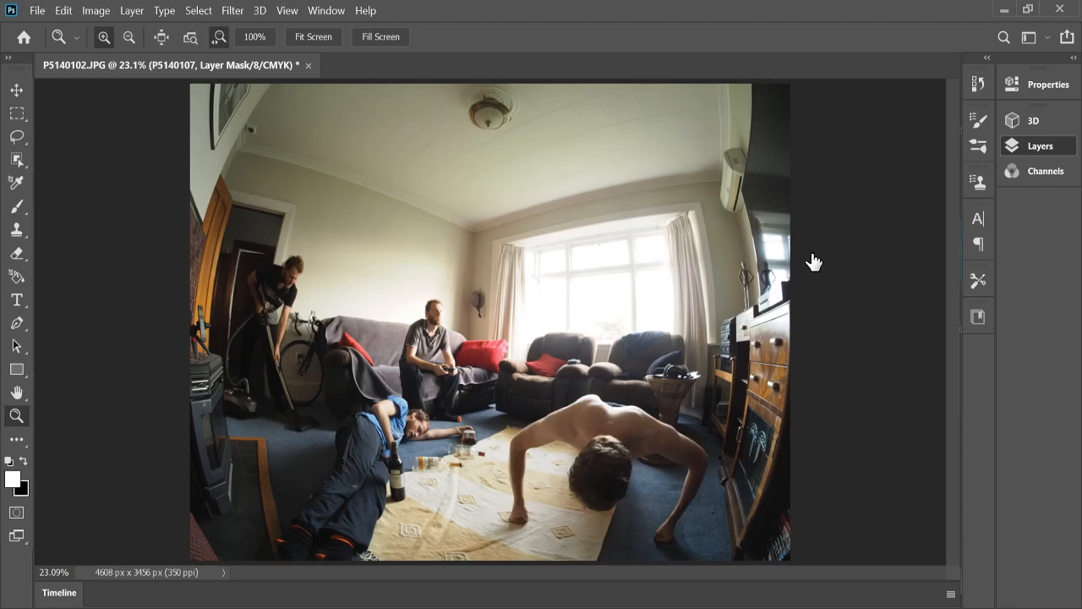
Step: Toggle the layer of the man reading in the armchair on and off, and hide the layer of the man lying with bottles
left_click(808, 257)
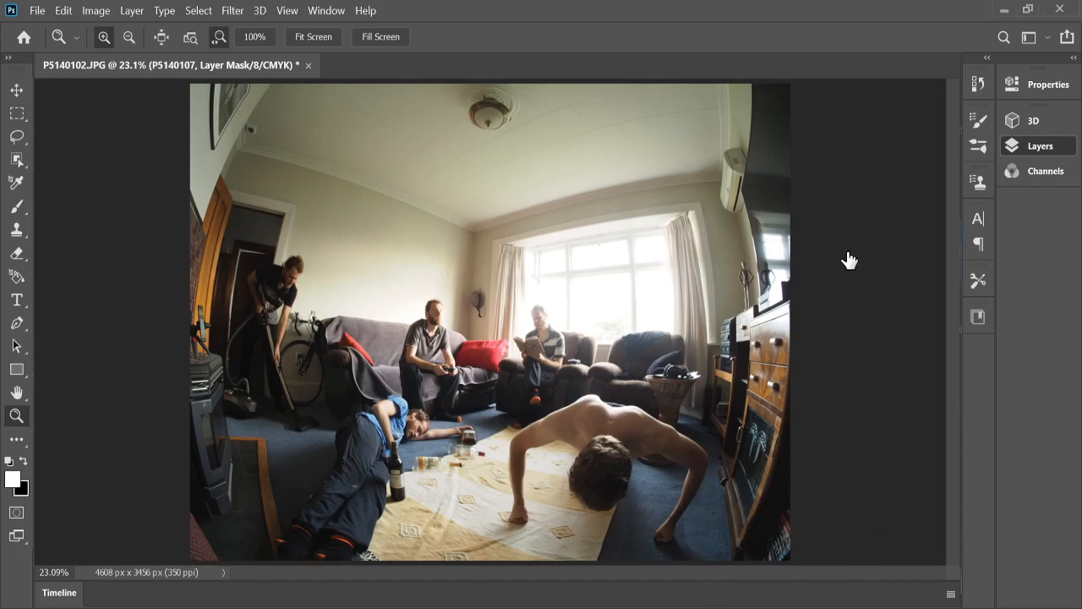
left_click(812, 253)
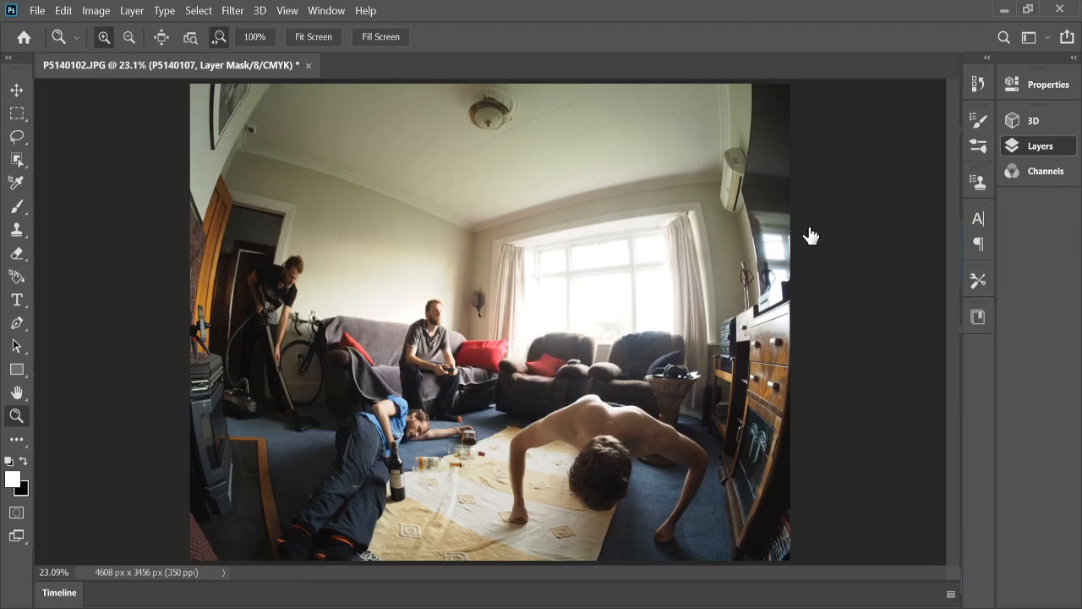
left_click(811, 236)
left_click(811, 236)
left_click(811, 236)
left_click(811, 236)
left_click(811, 236)
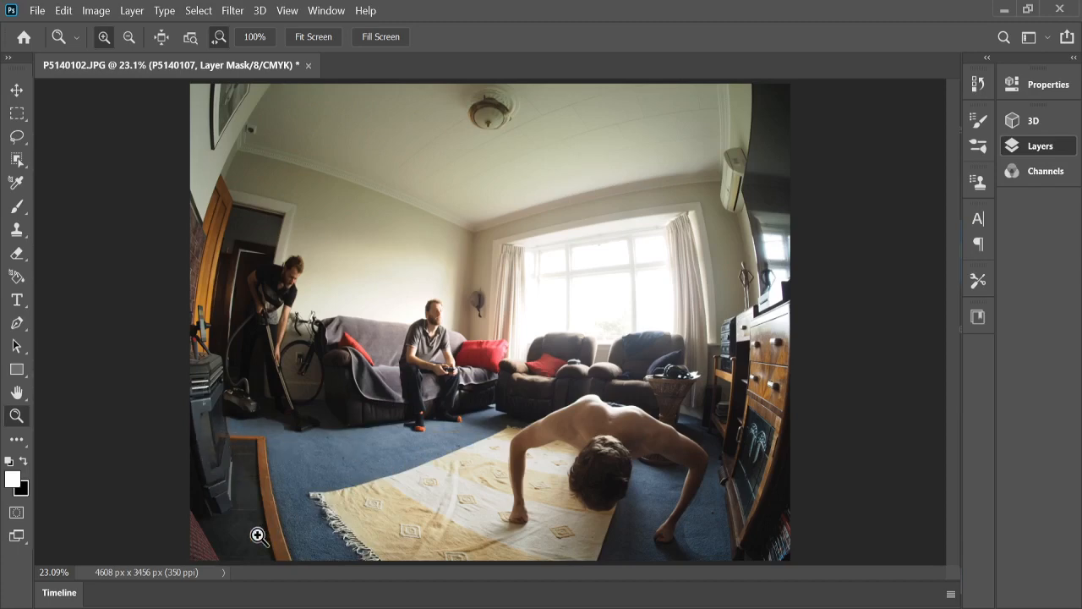
left_click(807, 230)
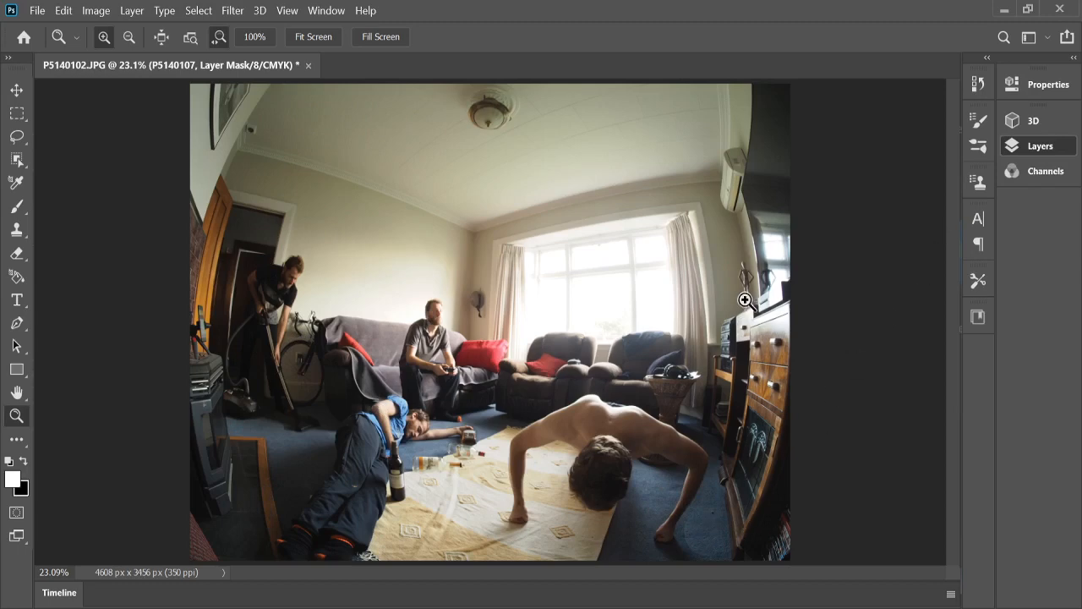
left_click(814, 232)
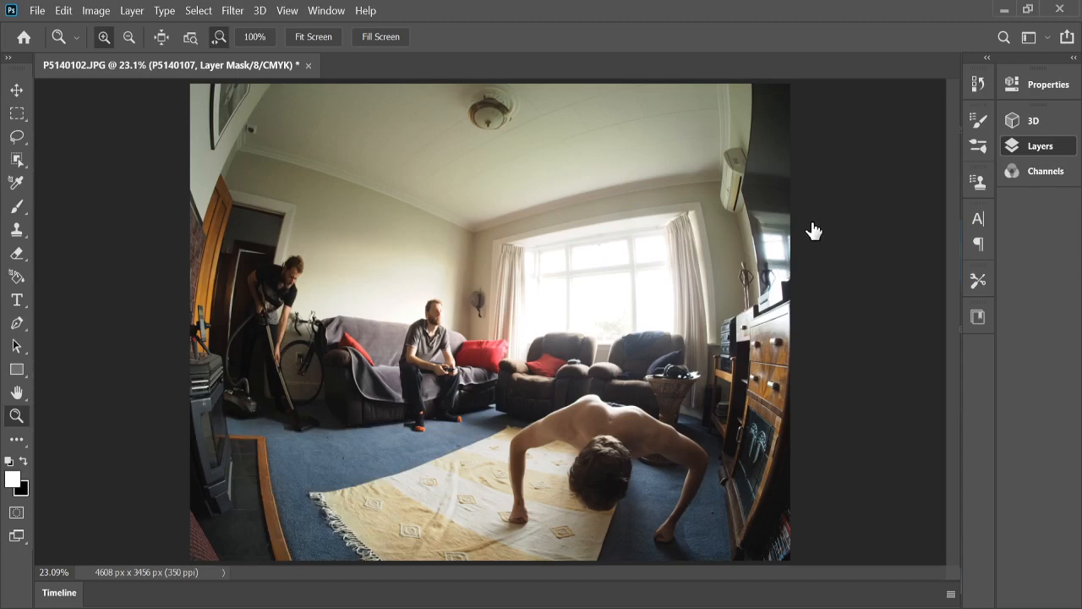
Step: Hide the layers of the vacuuming man and the man seated on the sofa, toggling the armchair reader's layer on and off in between
left_click(813, 231)
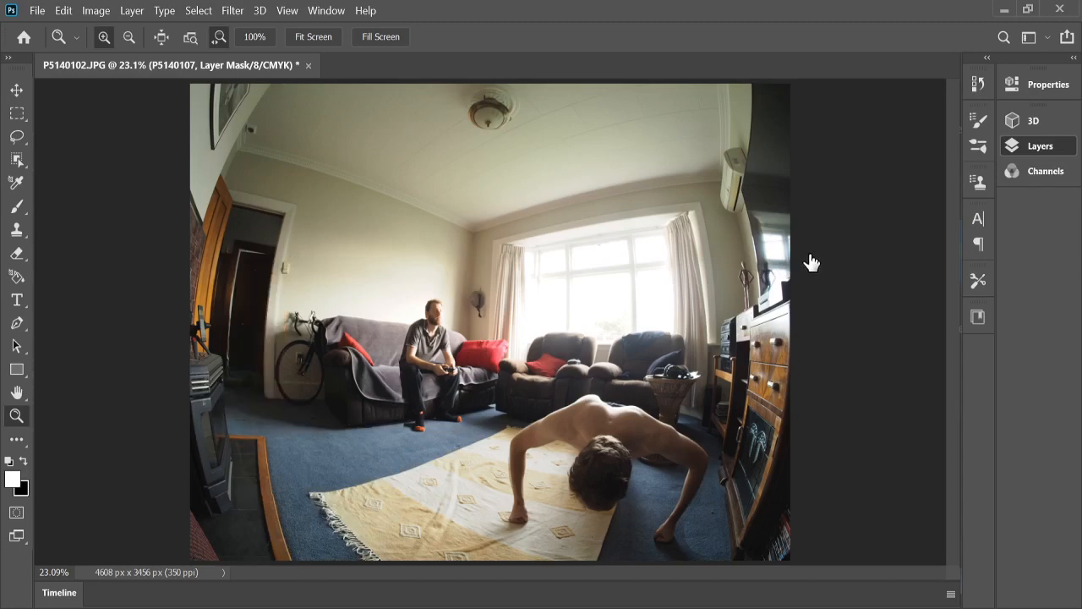
left_click(810, 231)
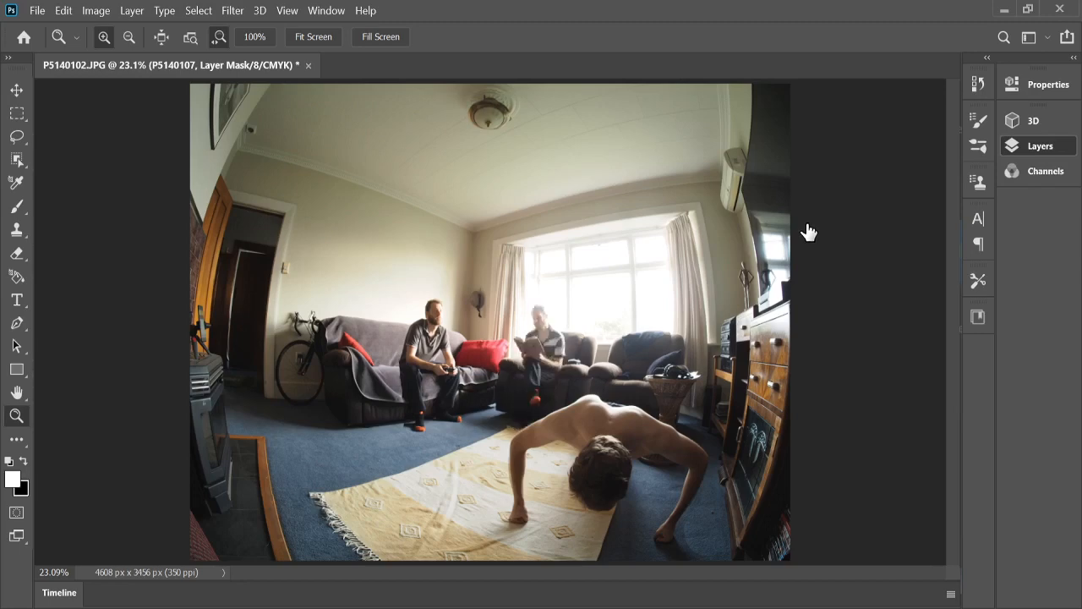
left_click(809, 231)
left_click(809, 263)
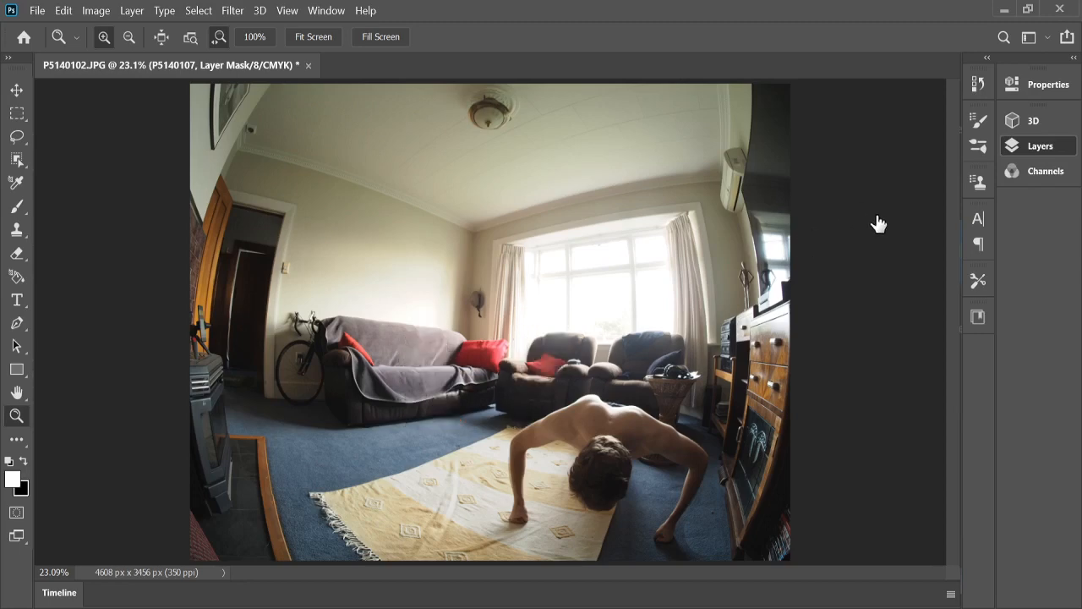
Step: Examine P5140106's push-up man at 200%, centring on his fist and its shadow on the blue carpet near the cabinet
left_click(710, 529)
left_click(750, 540)
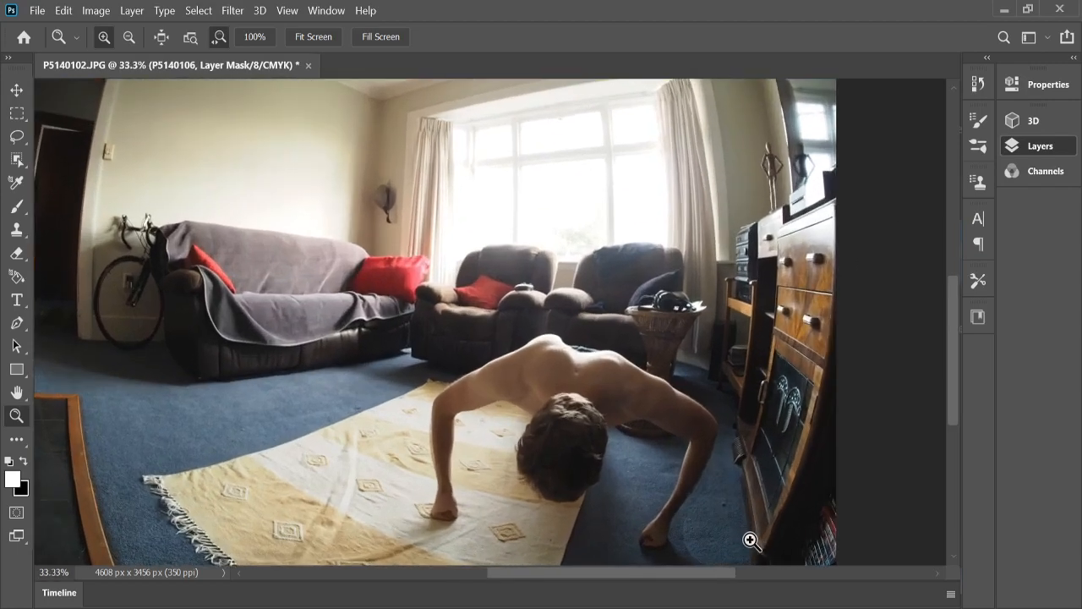
left_click(713, 478)
left_click(713, 480)
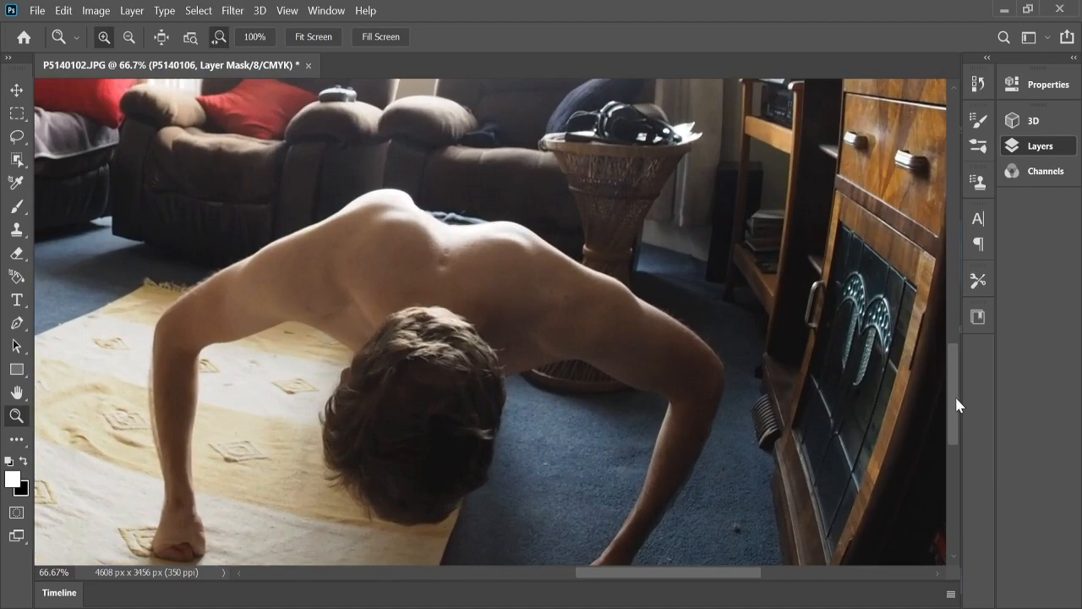
left_click_drag(954, 406, 951, 445)
left_click(689, 404)
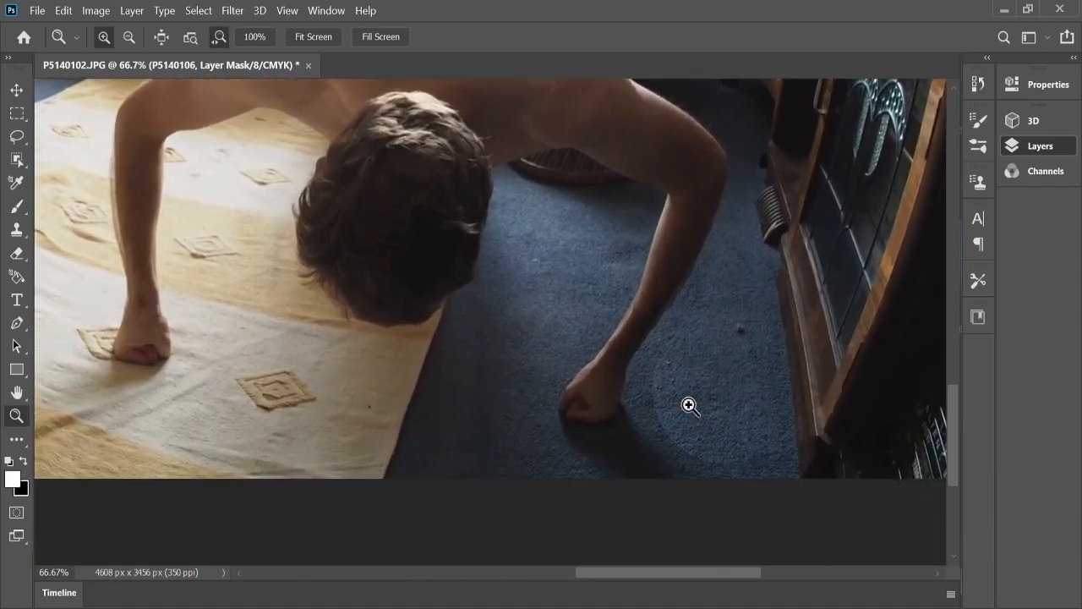
left_click(690, 406)
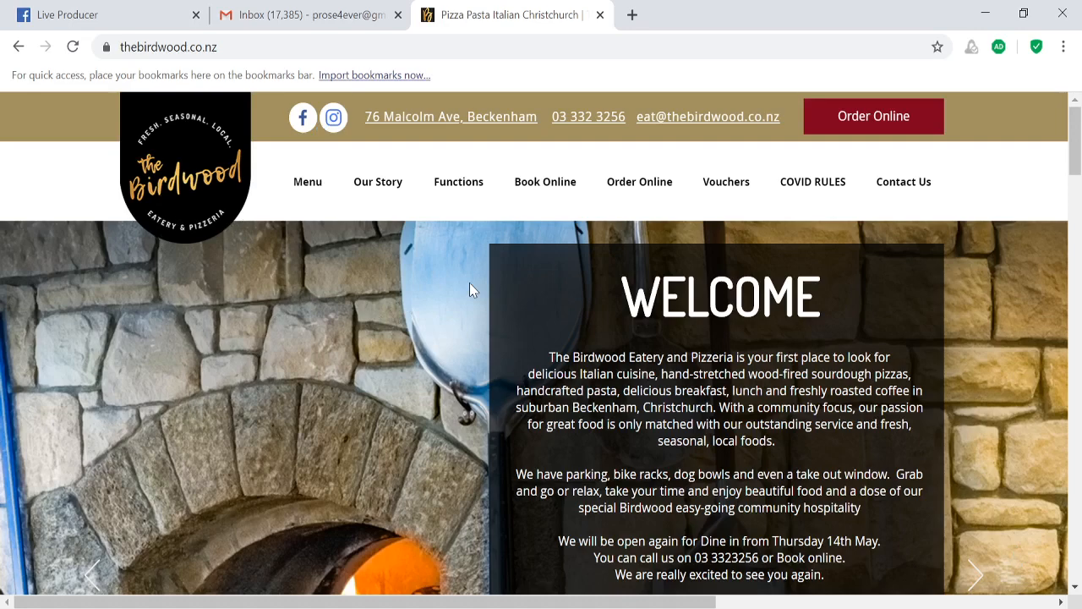
Step: Look through The Birdwood's home page in the browser, from the welcome text down through the photo gallery and back up
scroll(444, 301, "down", 3)
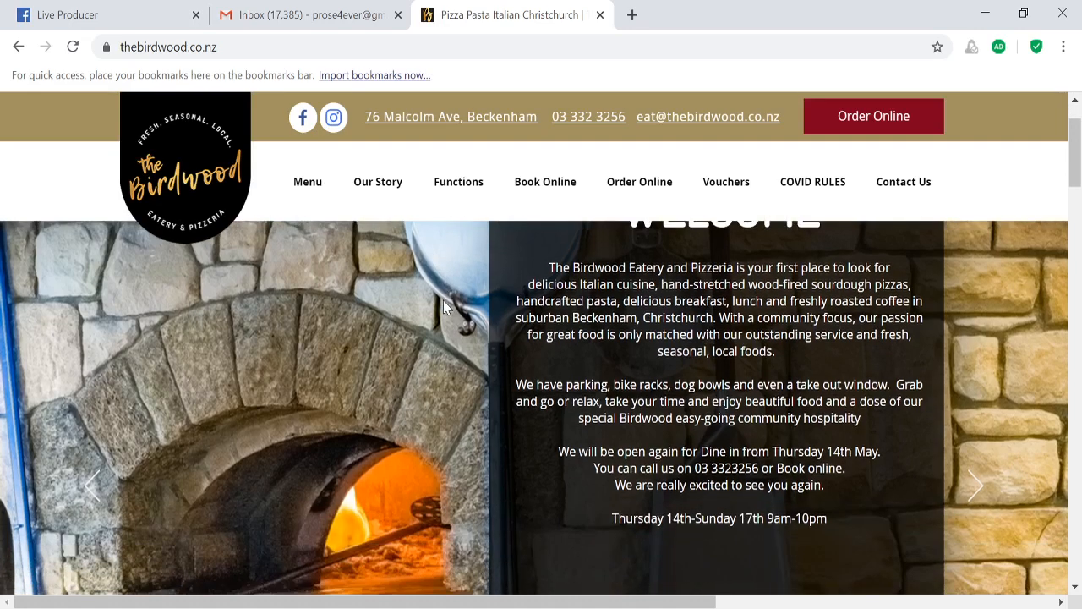
scroll(443, 300, "down", 1)
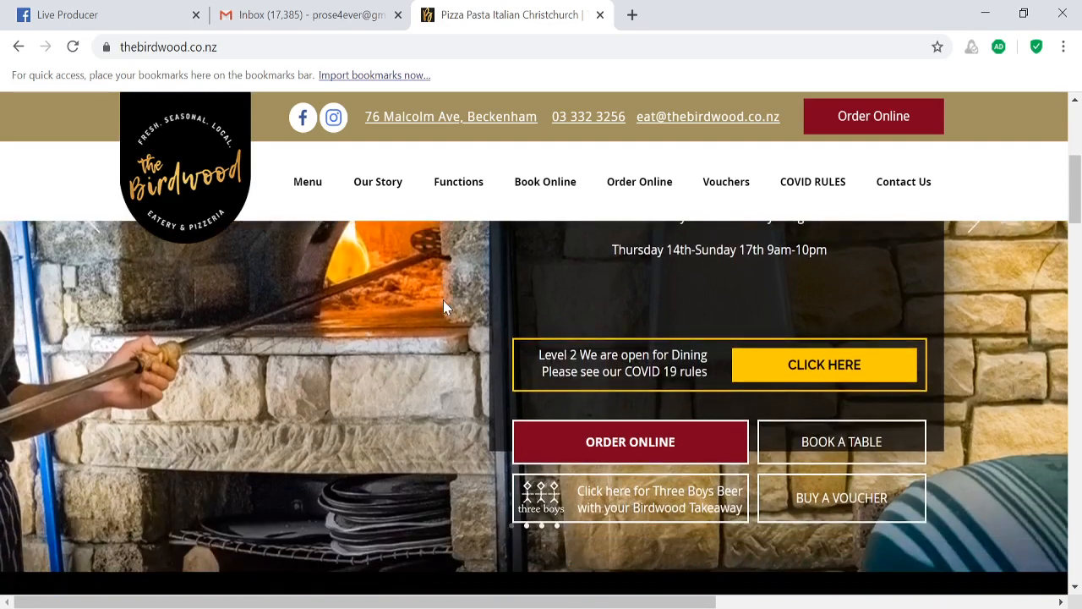
scroll(411, 336, "up", 3)
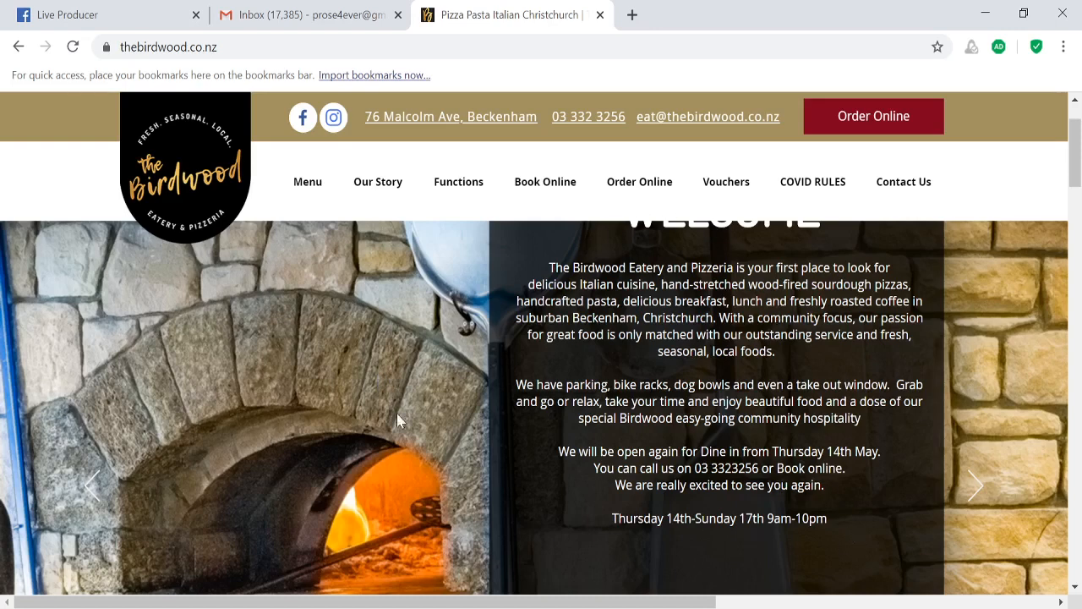
scroll(397, 412, "up", 1)
scroll(397, 421, "down", 3)
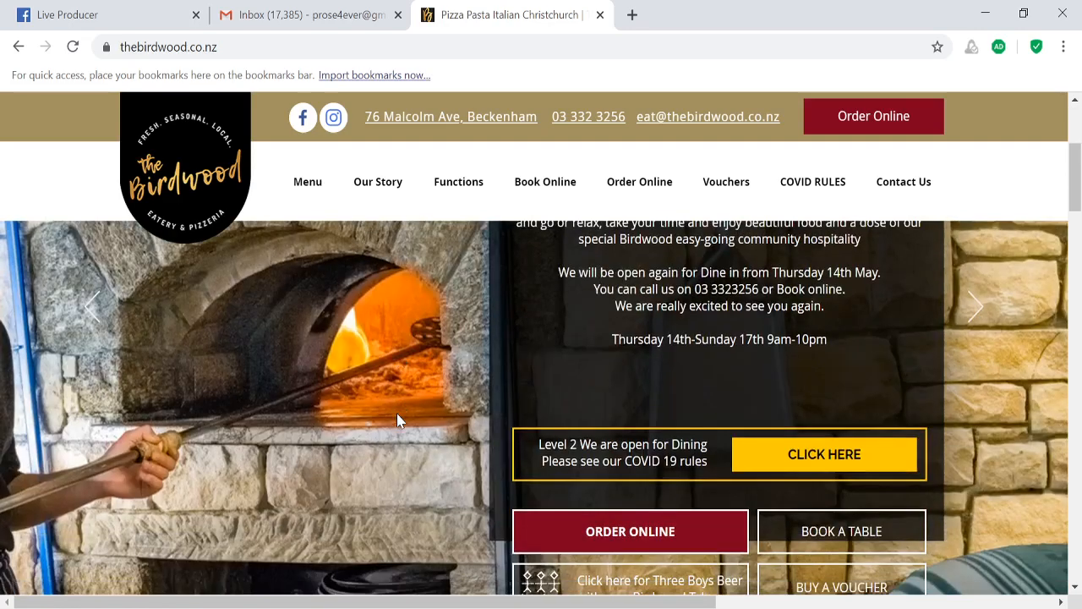
scroll(398, 421, "down", 2)
scroll(399, 421, "down", 1)
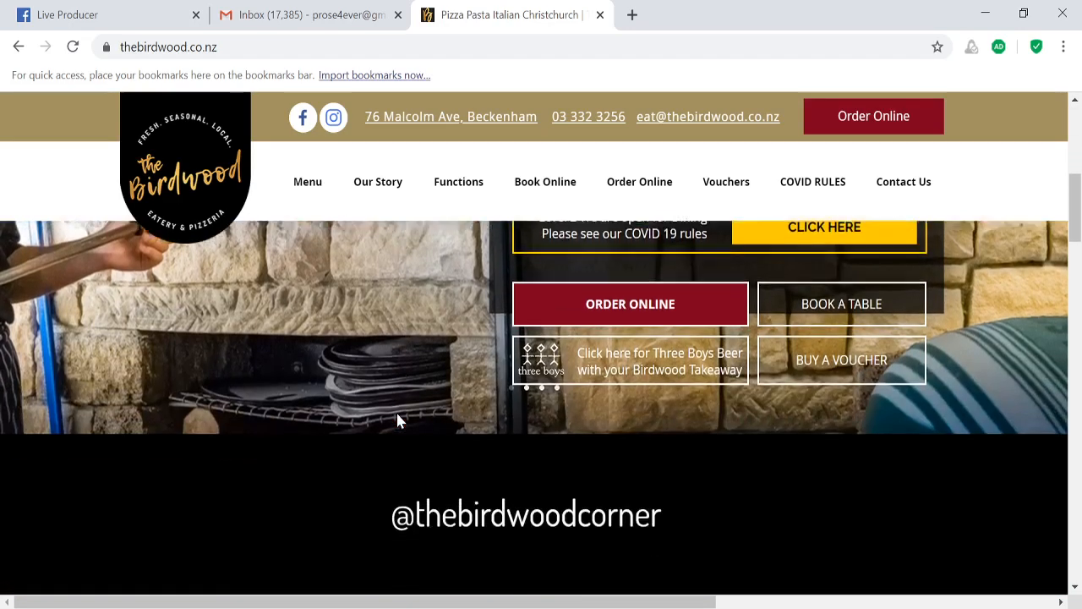
scroll(397, 420, "down", 1)
scroll(397, 420, "up", 2)
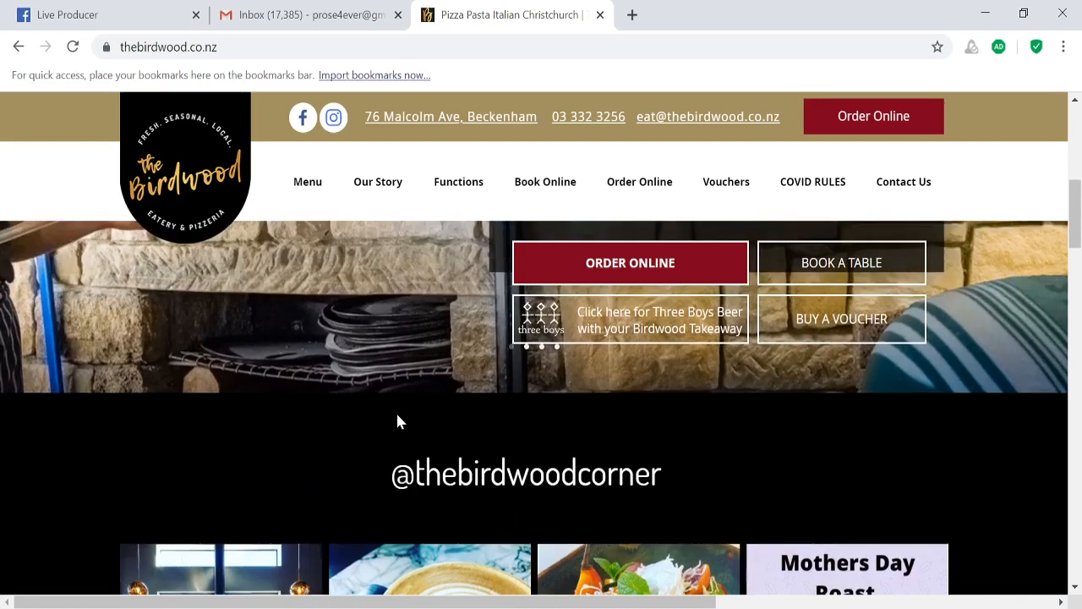
scroll(397, 421, "down", 1)
scroll(397, 416, "down", 3)
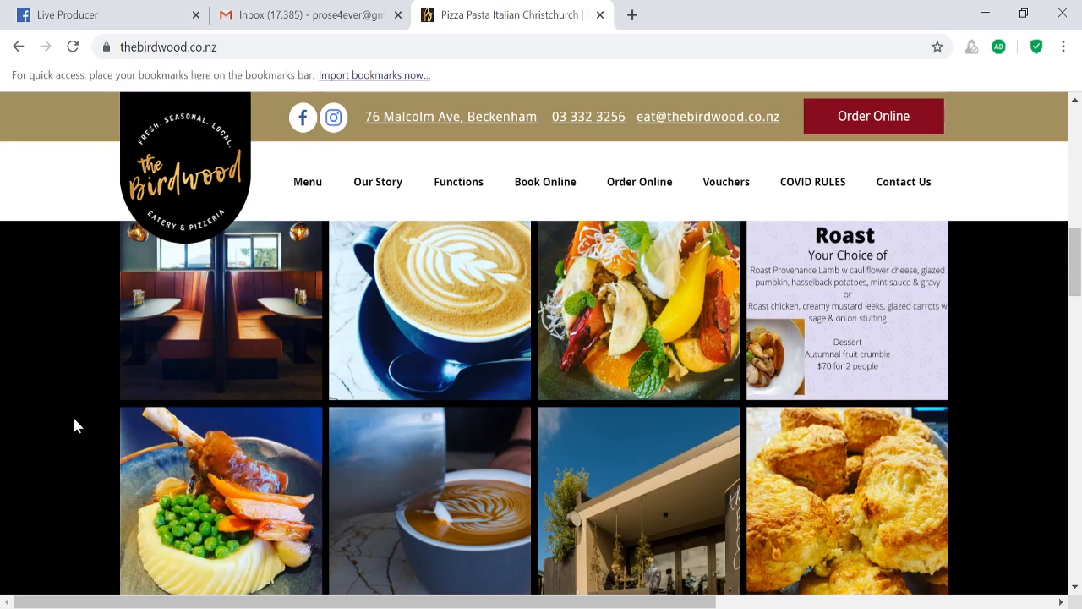
scroll(74, 425, "down", 3)
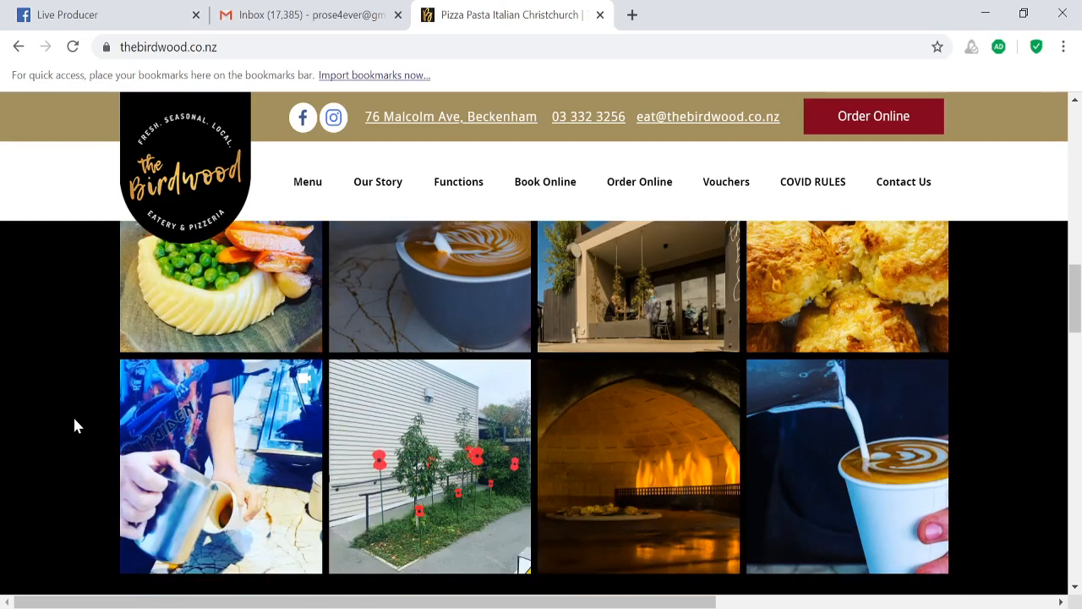
scroll(482, 448, "up", 4)
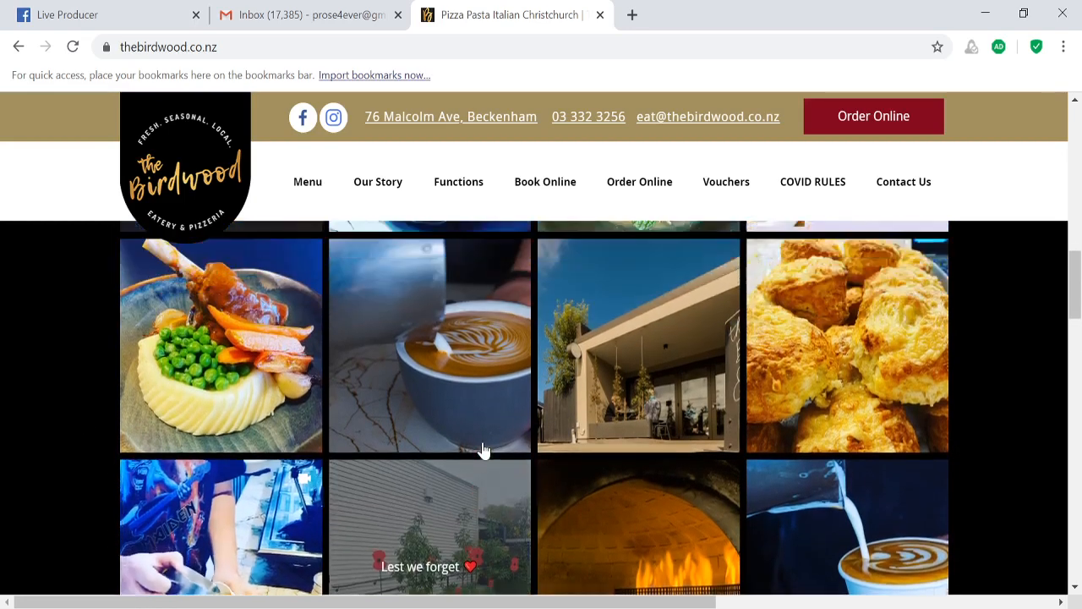
scroll(484, 450, "up", 1)
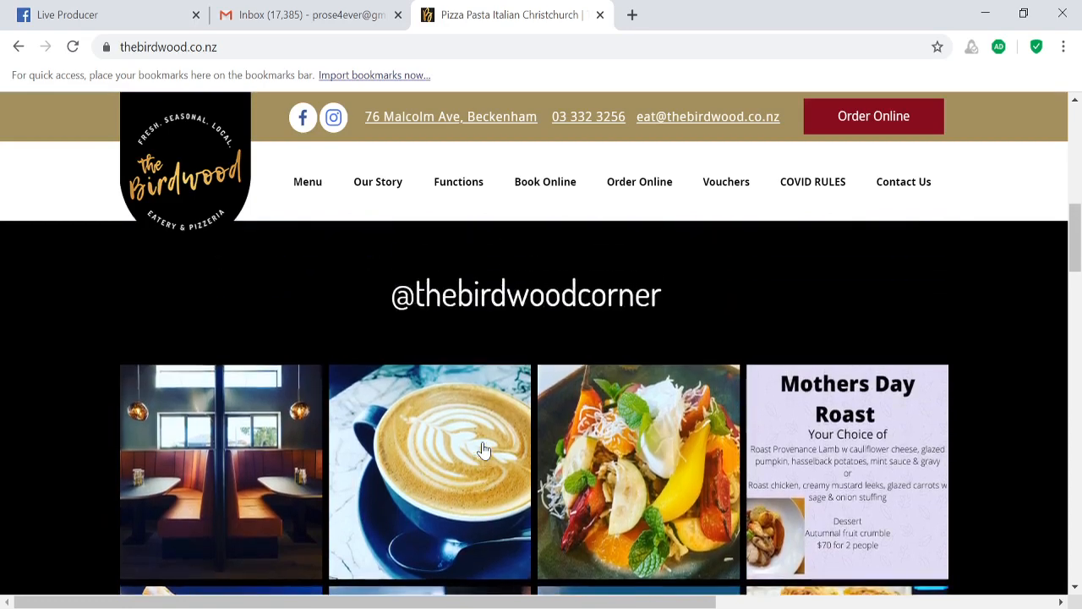
scroll(483, 450, "up", 5)
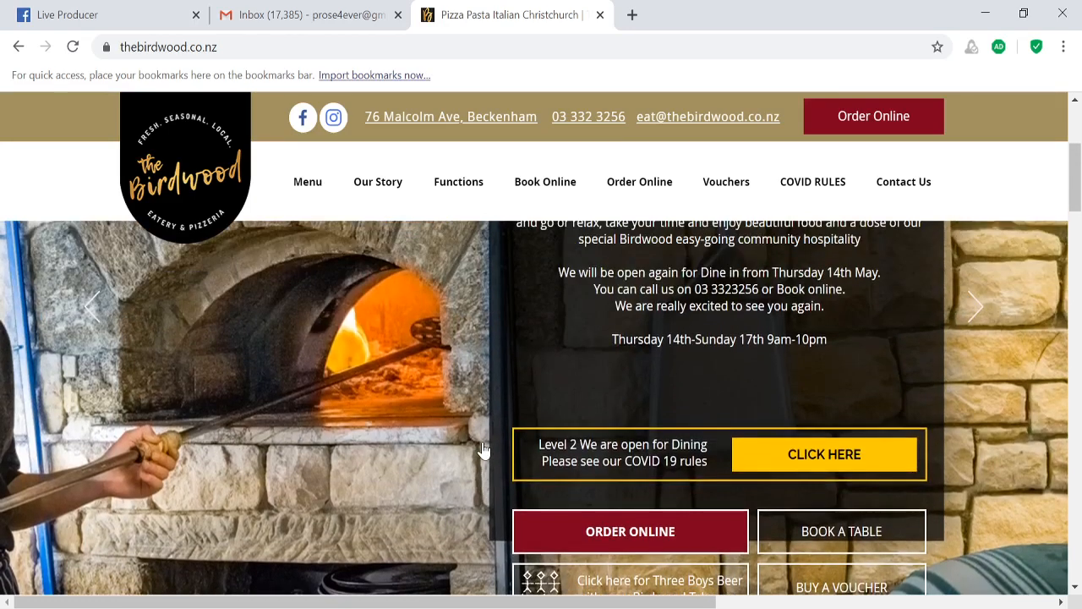
scroll(483, 450, "up", 3)
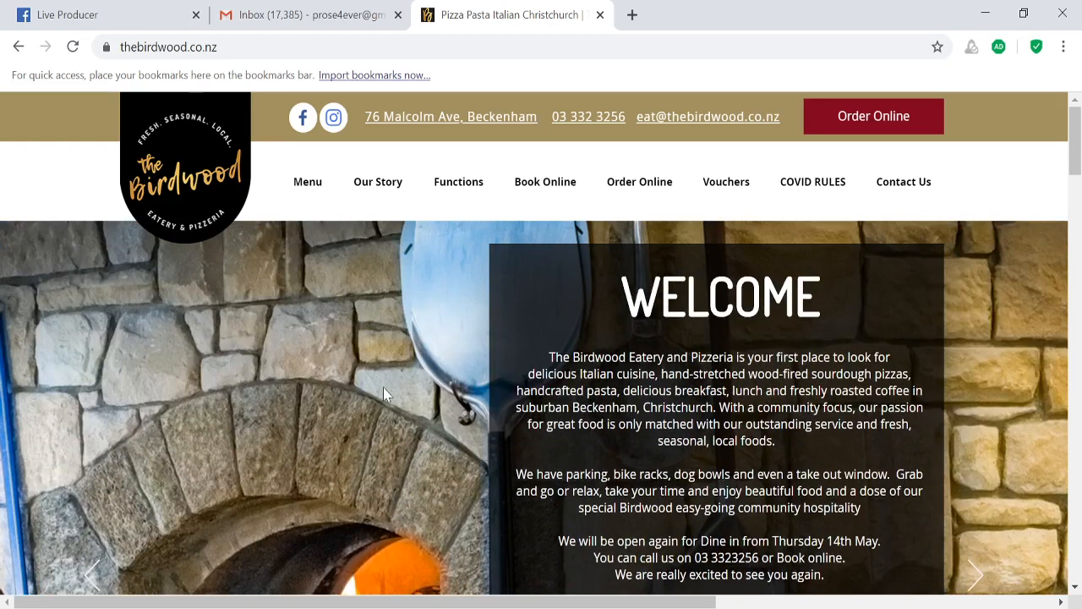
Step: Switch back to Photoshop and erase P5140106's mask along the wrist and the outer edge of the fist's shadow to the image's lower edge
left_click(743, 608)
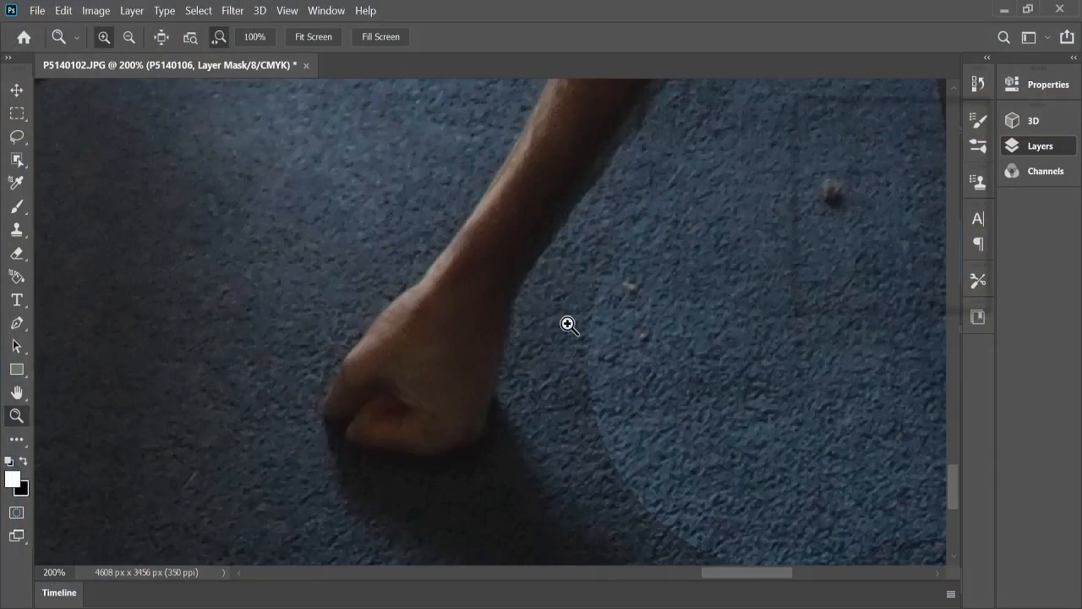
scroll(567, 321, "up", 2)
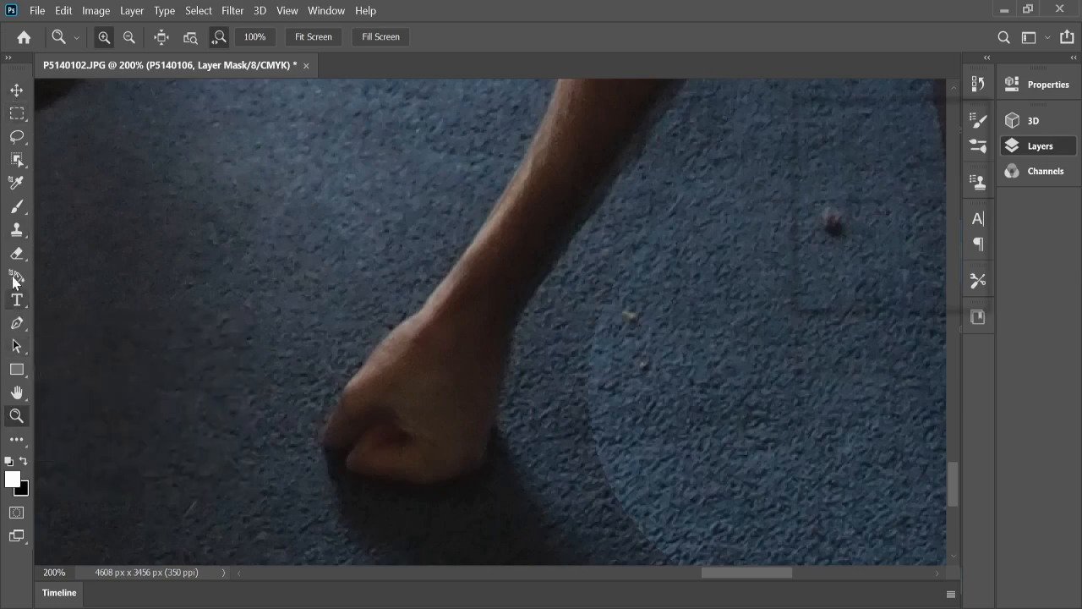
left_click(17, 254)
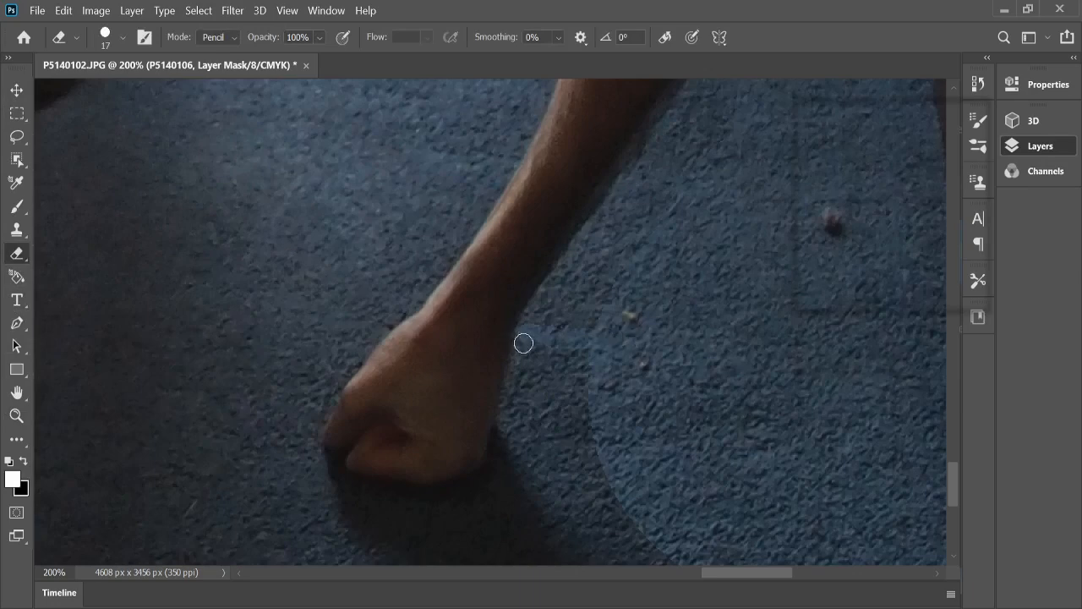
mouse_move(521, 346)
left_mouse_down()
mouse_move(524, 419)
mouse_move(544, 459)
left_mouse_up()
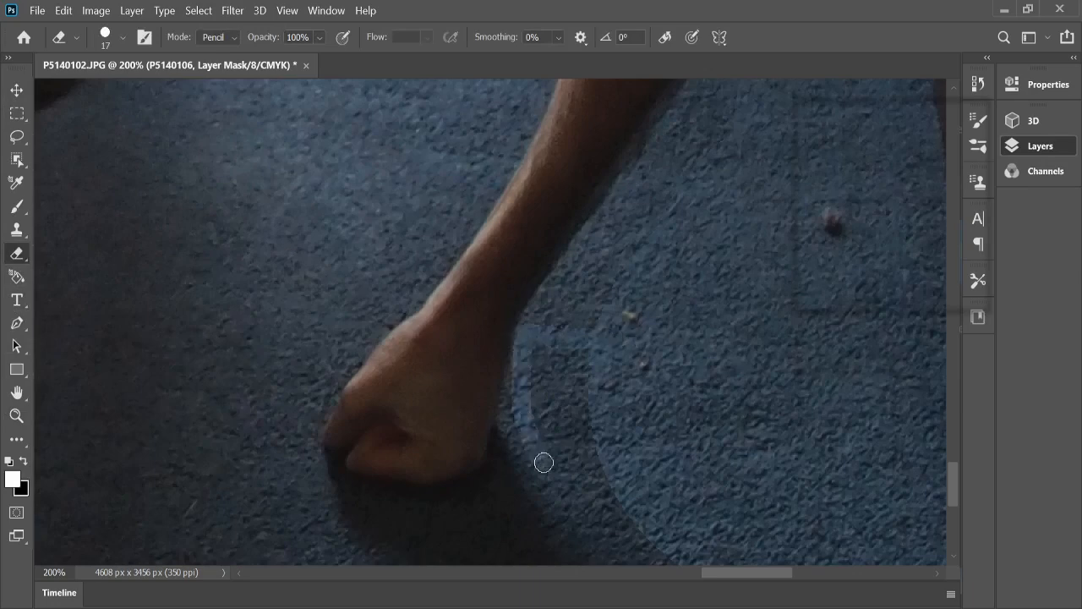
scroll(635, 391, "down", 3)
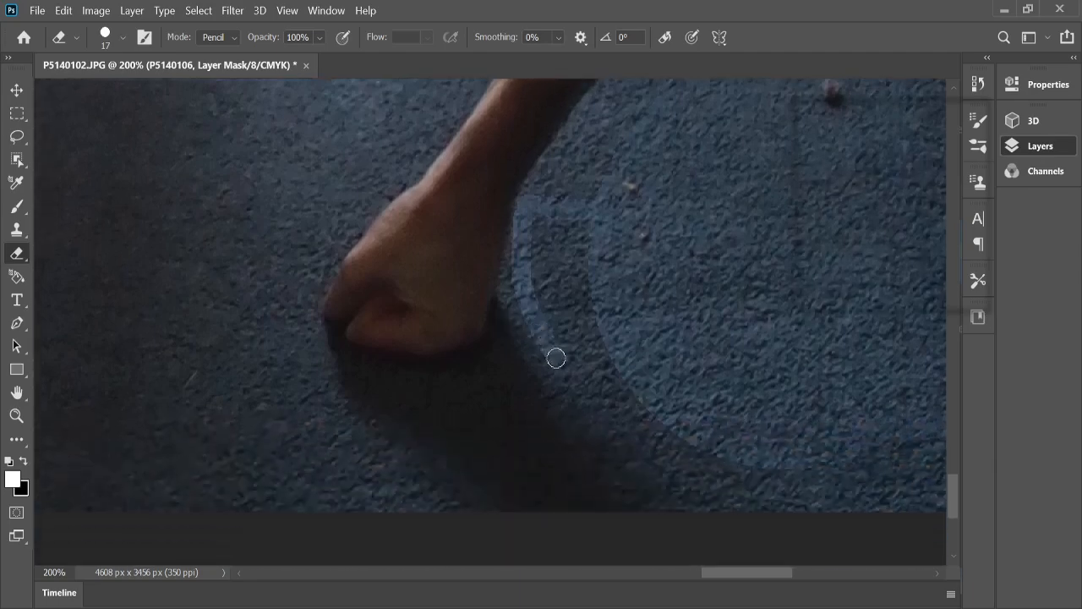
left_click_drag(555, 358, 691, 532)
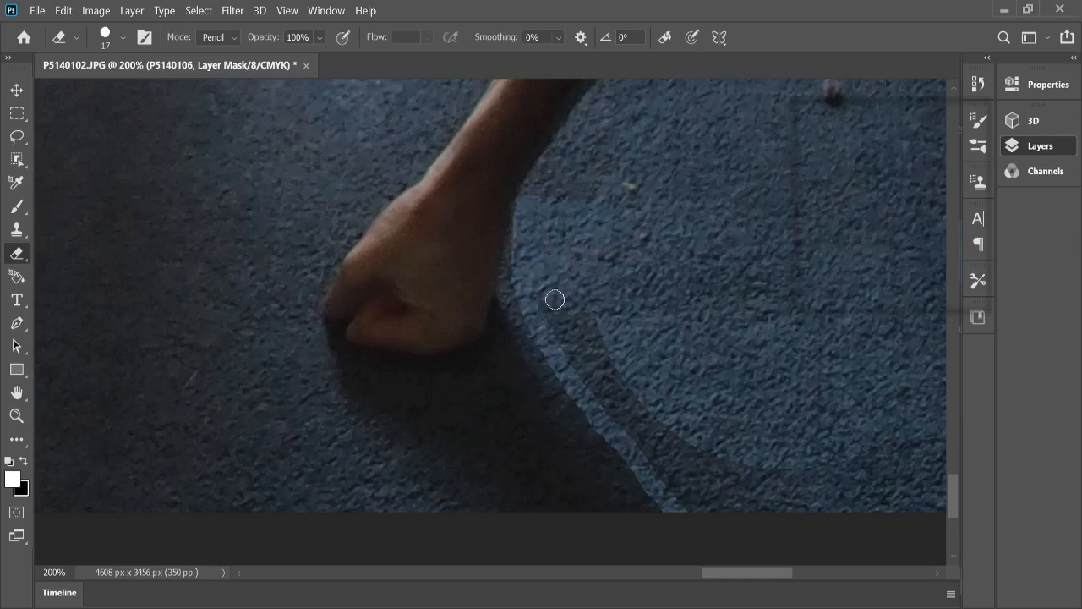
Step: Erase P5140106's mask over the remaining darker carpet between the fist's shadow edge and the cabinet, down to the image's lower edge
mouse_move(555, 300)
left_mouse_down()
mouse_move(584, 321)
mouse_move(539, 312)
mouse_move(601, 341)
mouse_move(583, 352)
mouse_move(614, 357)
mouse_move(582, 362)
mouse_move(611, 375)
mouse_move(588, 381)
mouse_move(626, 389)
mouse_move(609, 399)
mouse_move(645, 411)
mouse_move(619, 423)
mouse_move(666, 428)
mouse_move(650, 433)
mouse_move(693, 458)
mouse_move(689, 473)
mouse_move(754, 470)
left_mouse_up()
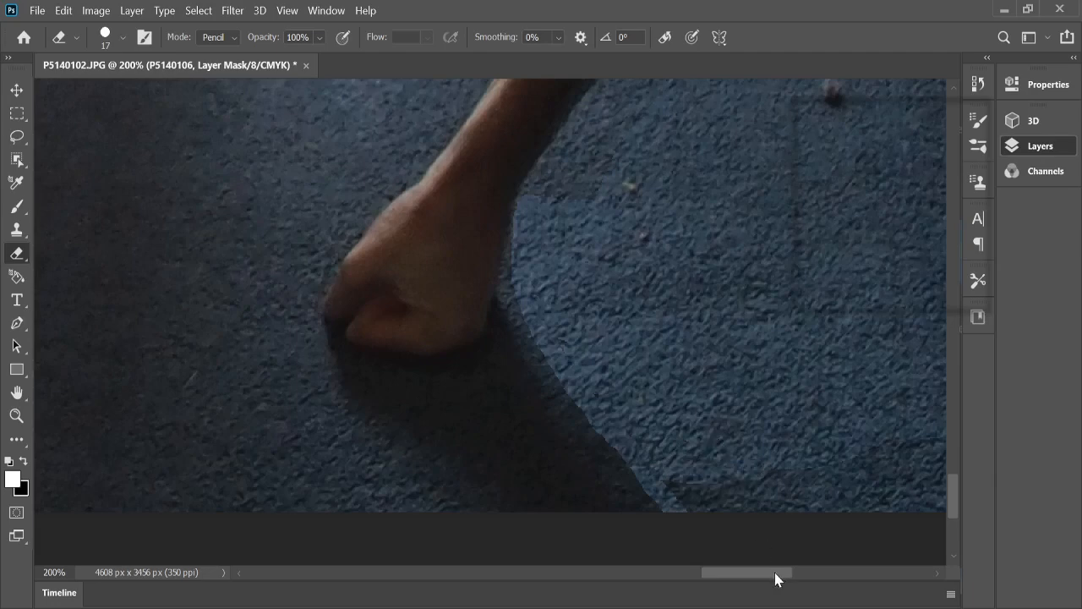
left_click_drag(775, 578, 817, 578)
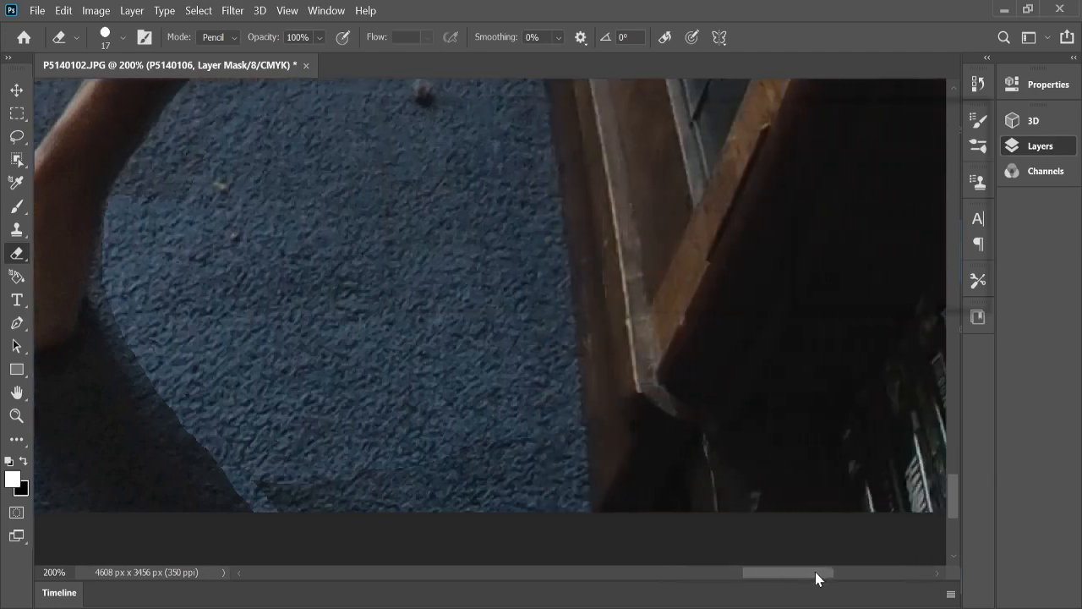
mouse_move(246, 471)
left_mouse_down()
mouse_move(261, 474)
mouse_move(259, 486)
mouse_move(443, 460)
left_mouse_up()
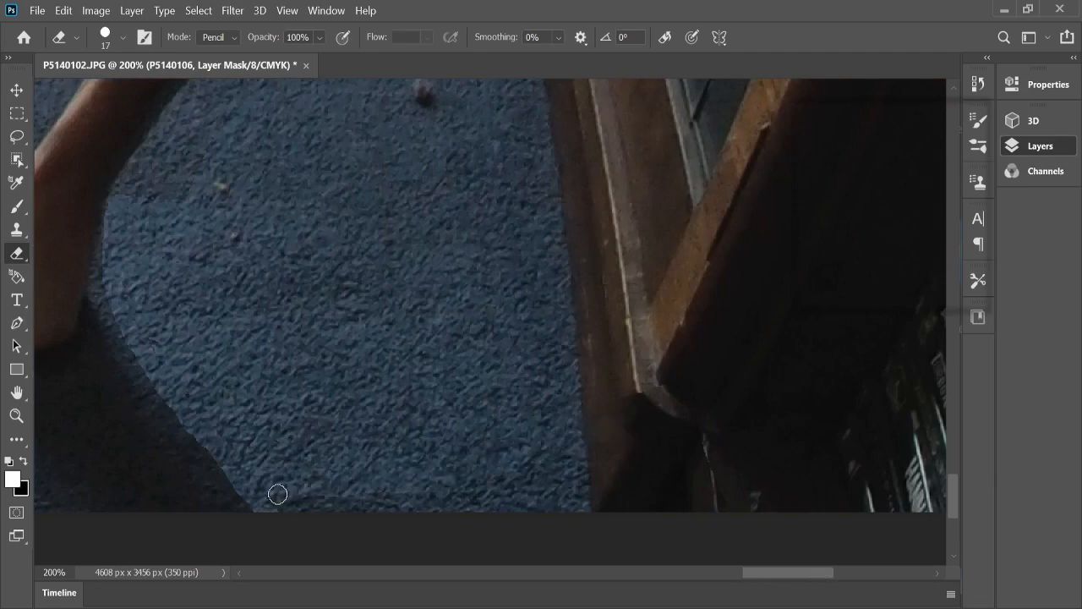
left_click_drag(295, 495, 429, 497)
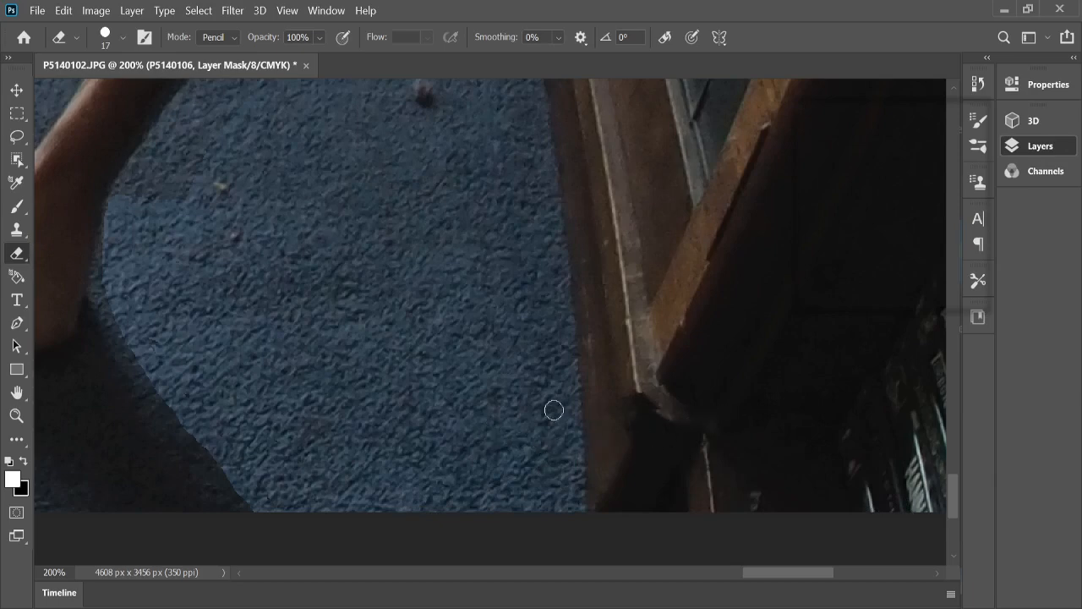
Step: Erase P5140106's mask over the rounded corner at the foot of the wooden cabinet and check the carpet edge above it
left_click_drag(648, 391, 663, 394)
scroll(740, 480, "up", 4)
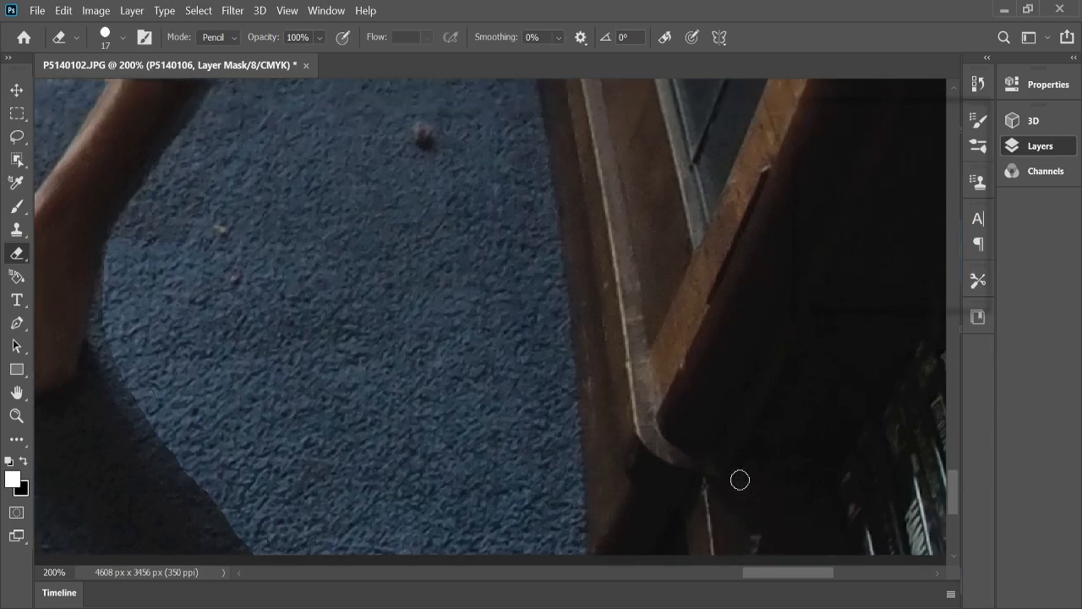
scroll(740, 480, "up", 1)
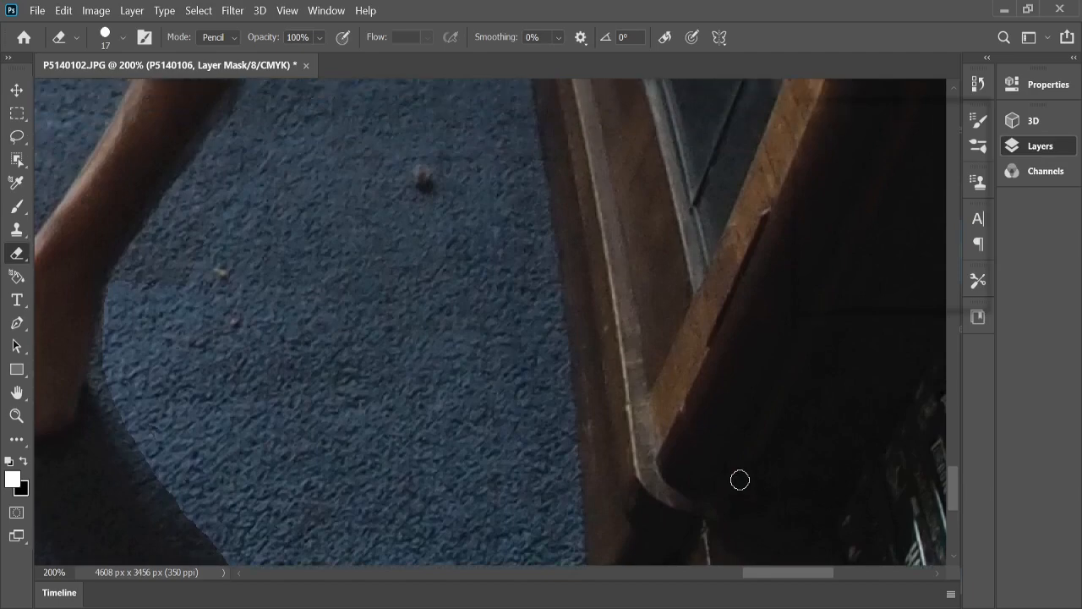
scroll(740, 481, "up", 4)
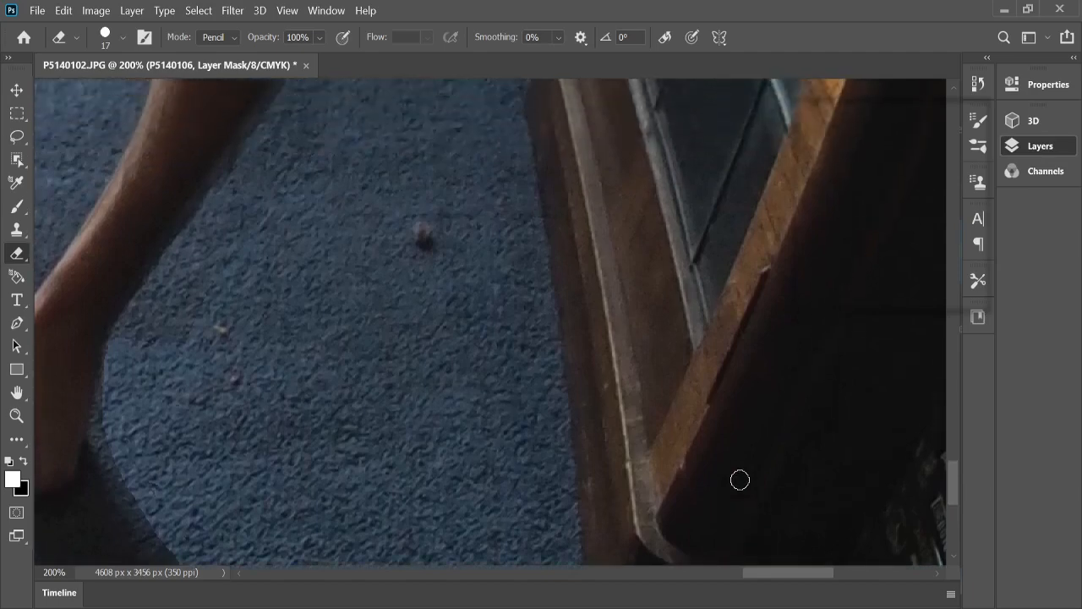
scroll(740, 480, "up", 3)
scroll(740, 480, "up", 1)
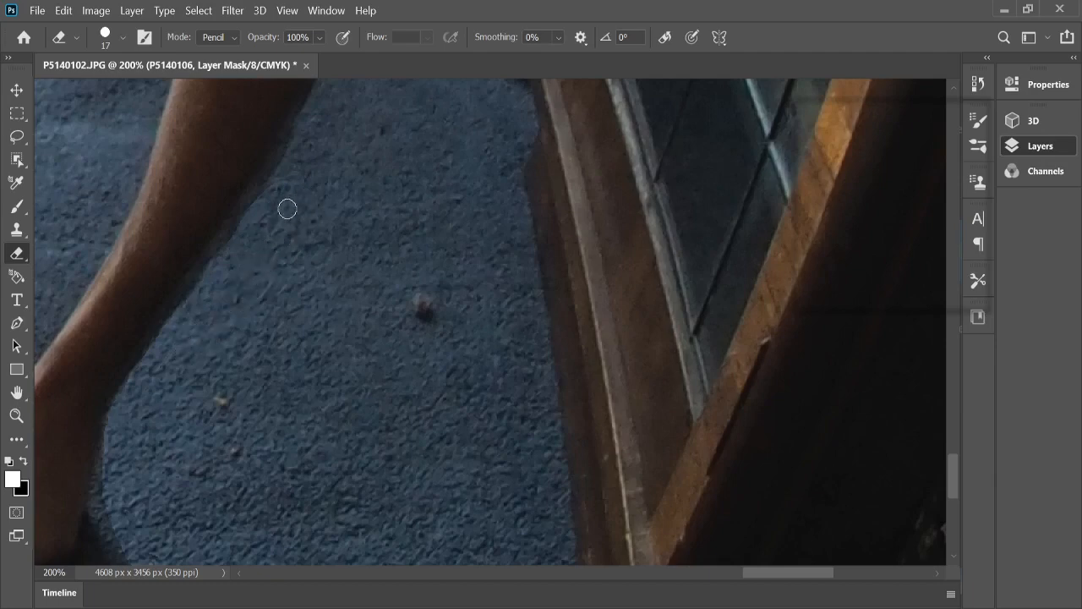
Step: Touch up P5140106's mask beside the push-up man's wrist where it meets the start of the fist's shadow
scroll(142, 427, "down", 3)
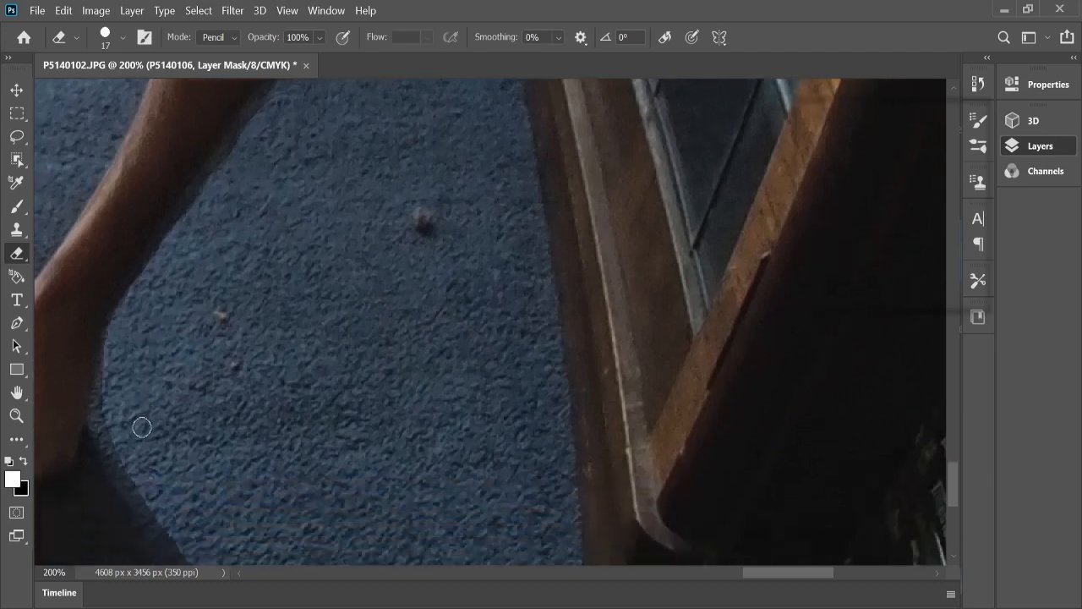
scroll(141, 427, "down", 2)
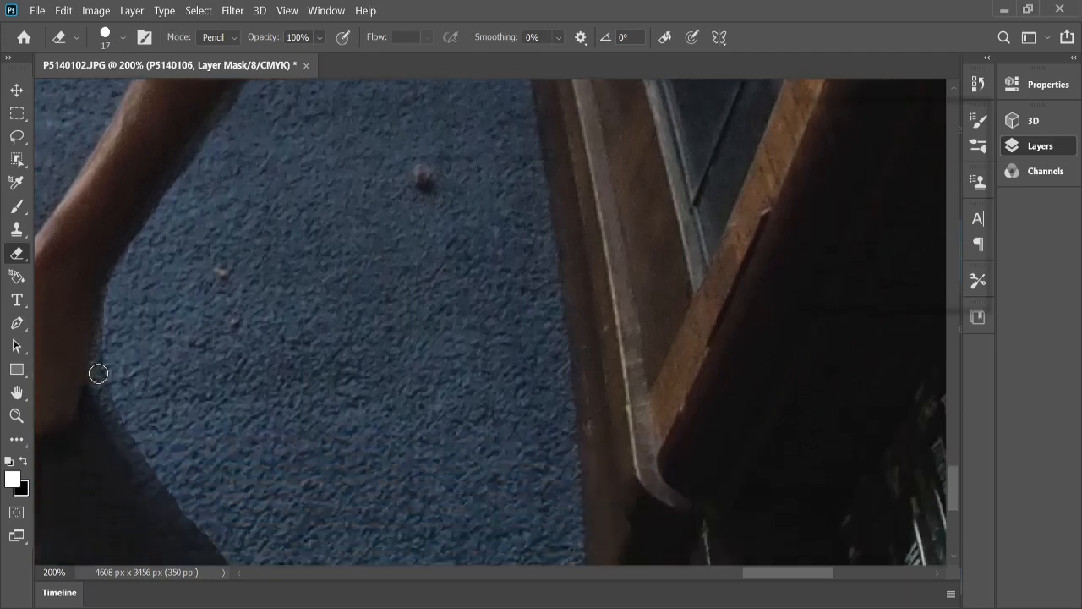
left_click_drag(98, 374, 102, 369)
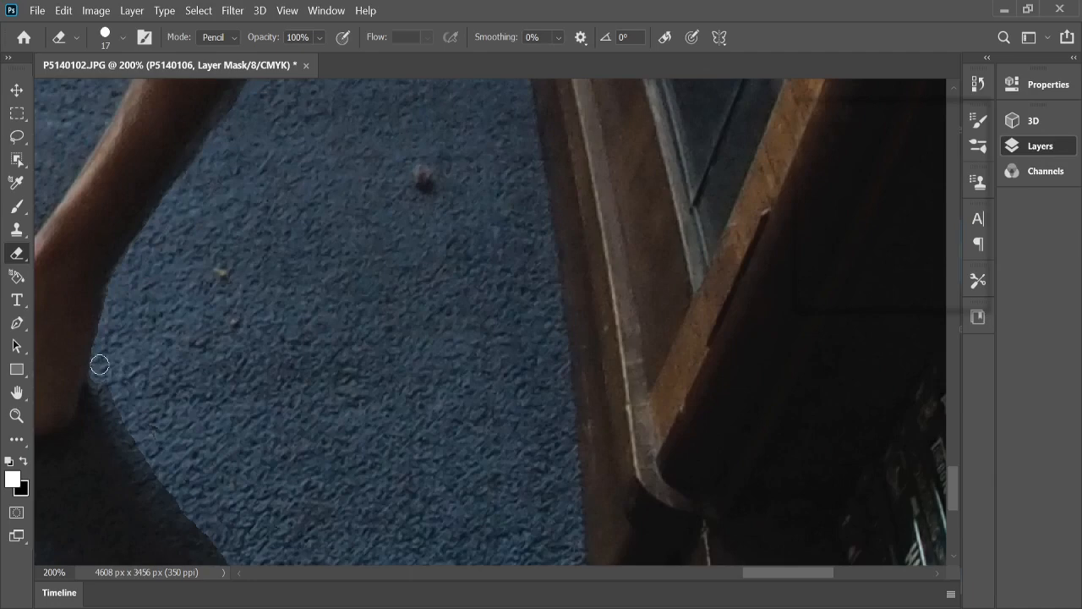
scroll(135, 352, "down", 1)
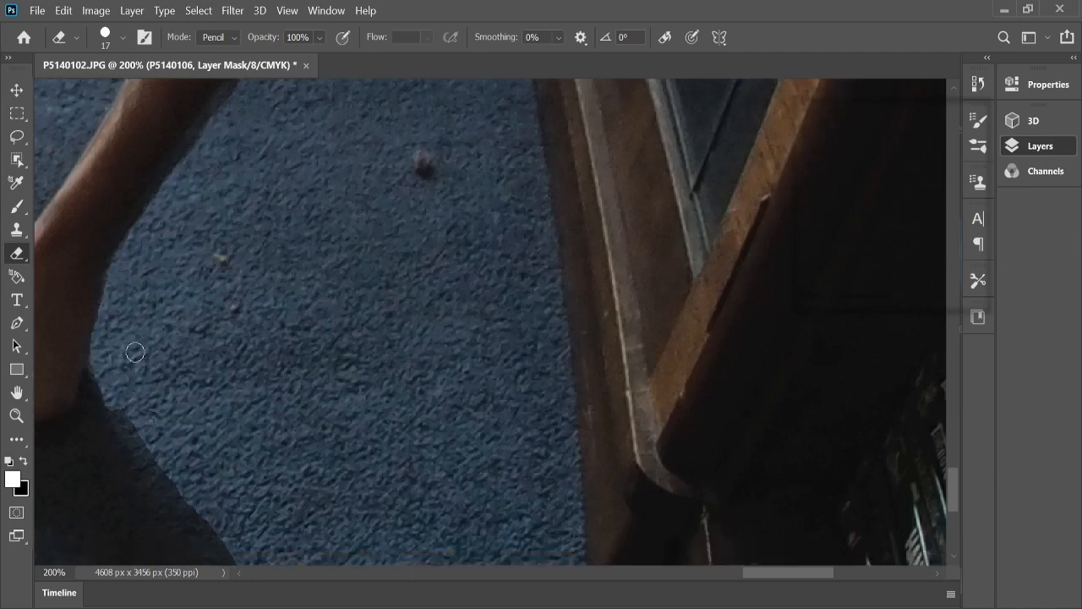
scroll(135, 352, "down", 5)
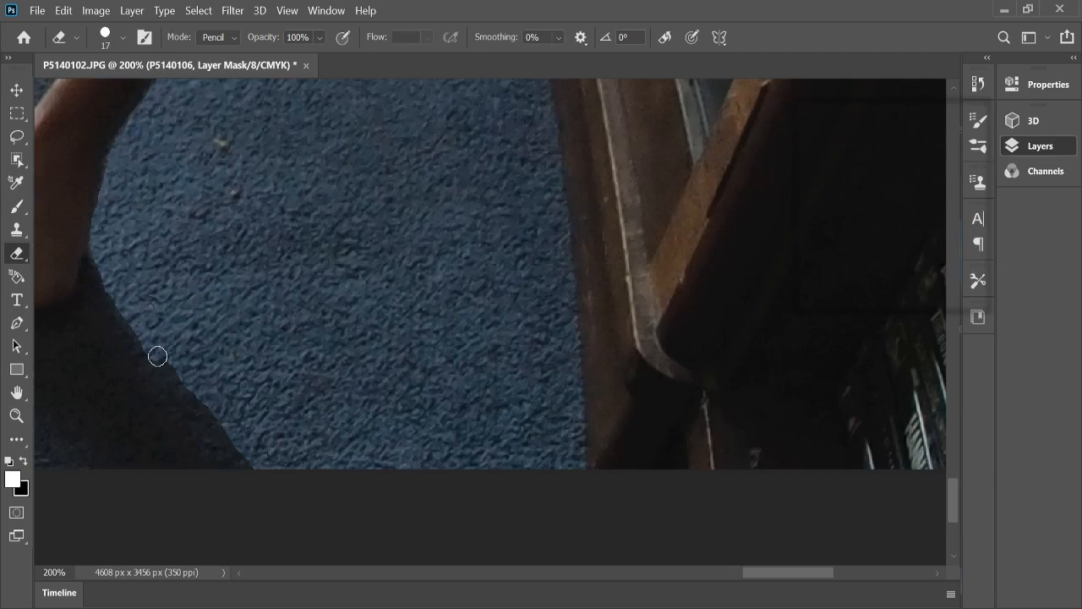
Step: Erase P5140106's mask along the slanting outer edge of the fist's shadow and check the carpet between the forearm and the cabinet
left_click_drag(157, 356, 243, 464)
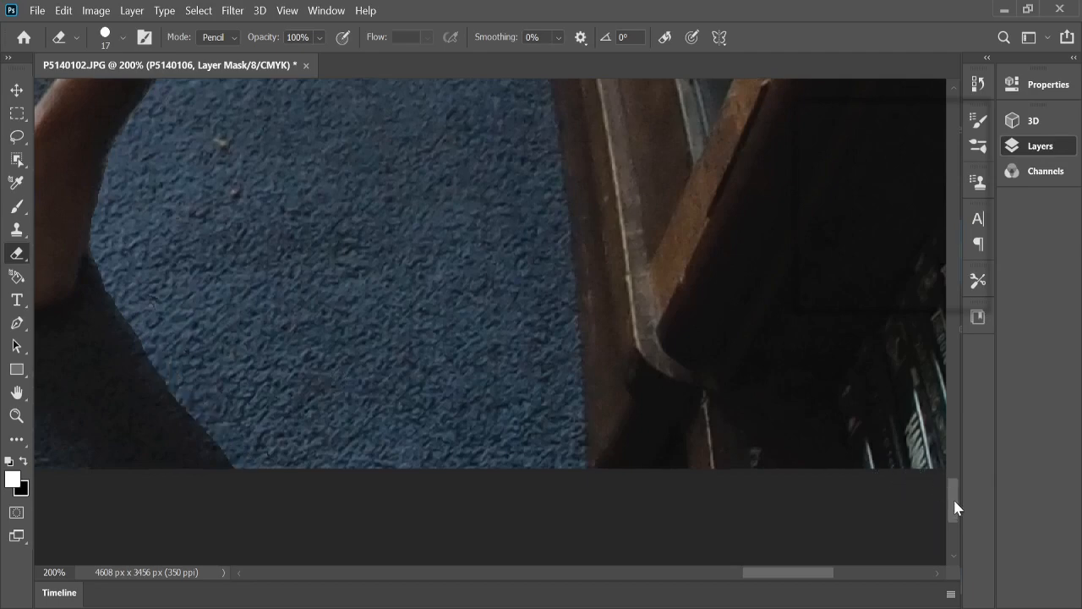
left_click_drag(953, 501, 954, 454)
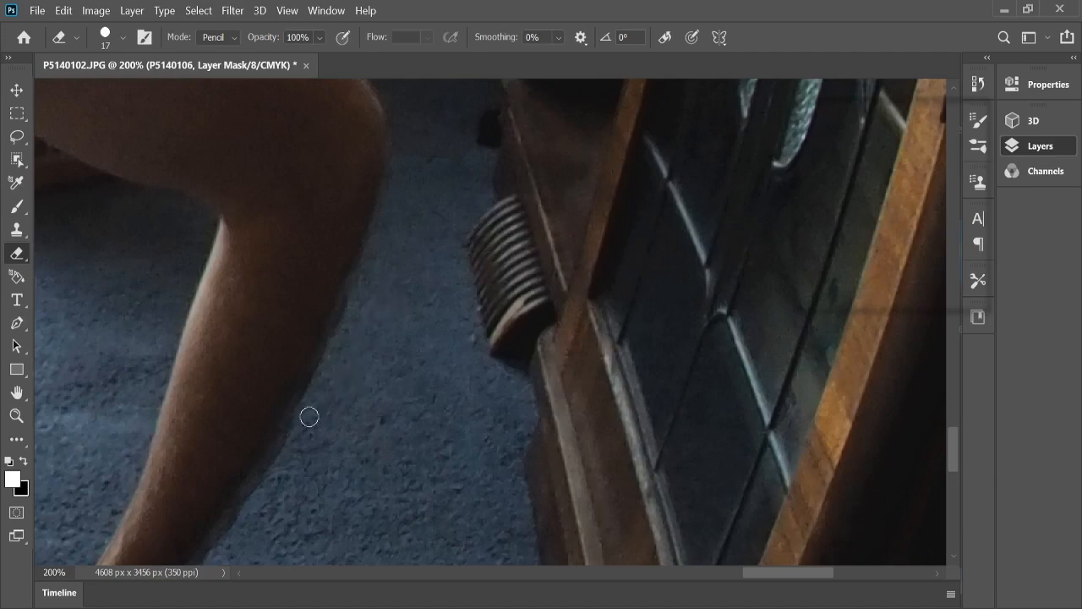
scroll(386, 330, "up", 1)
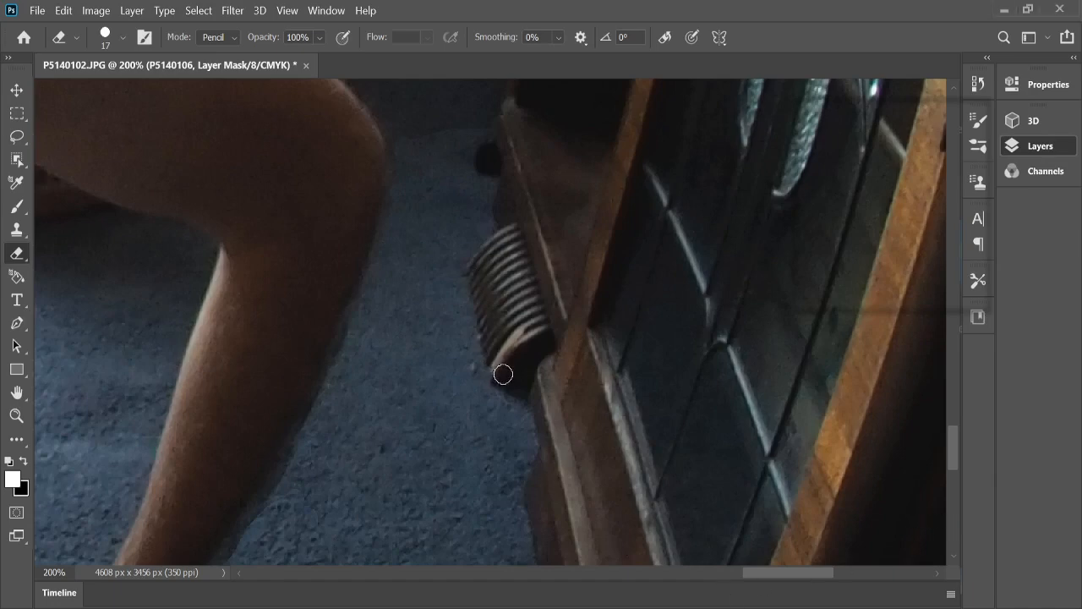
scroll(559, 368, "up", 1)
scroll(559, 368, "up", 3)
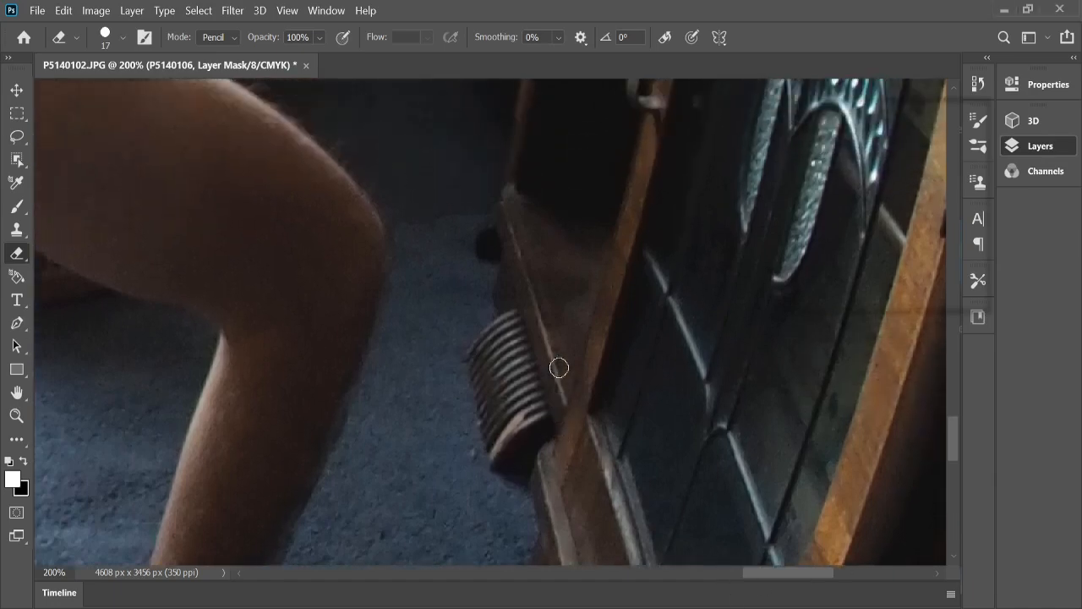
scroll(560, 367, "up", 2)
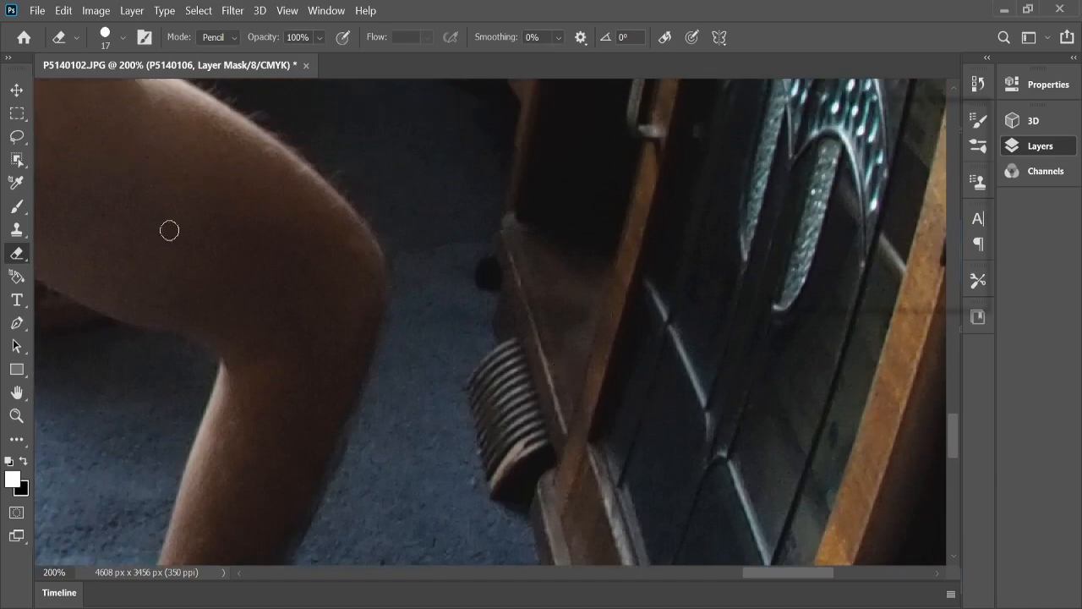
Step: Make the layers of the reading, sofa-sitting, lying and vacuuming figures visible again in the whole composite
left_click(16, 416)
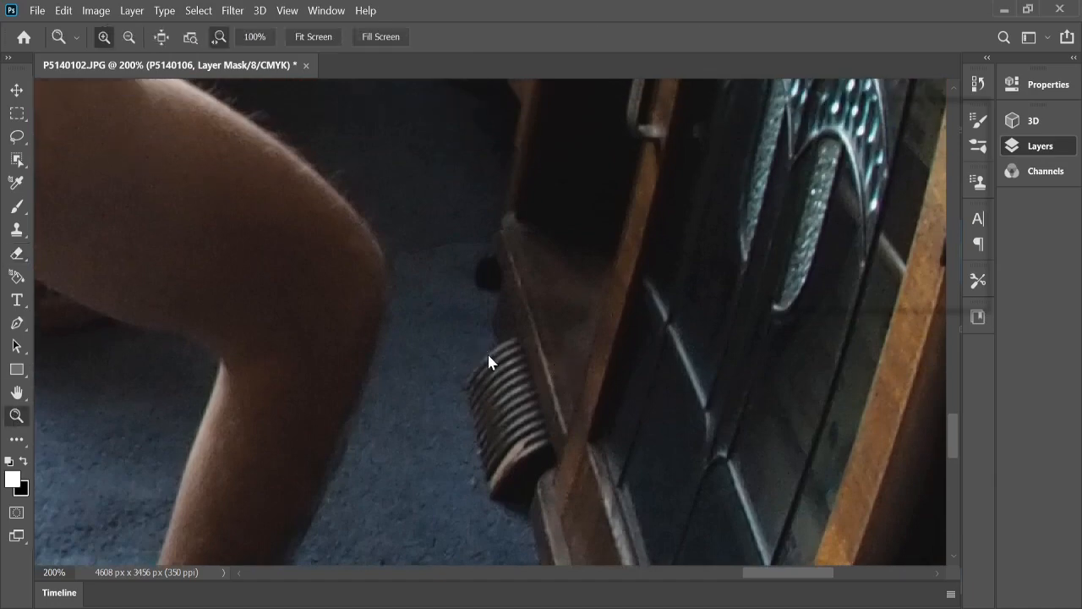
key("ctrl+0")
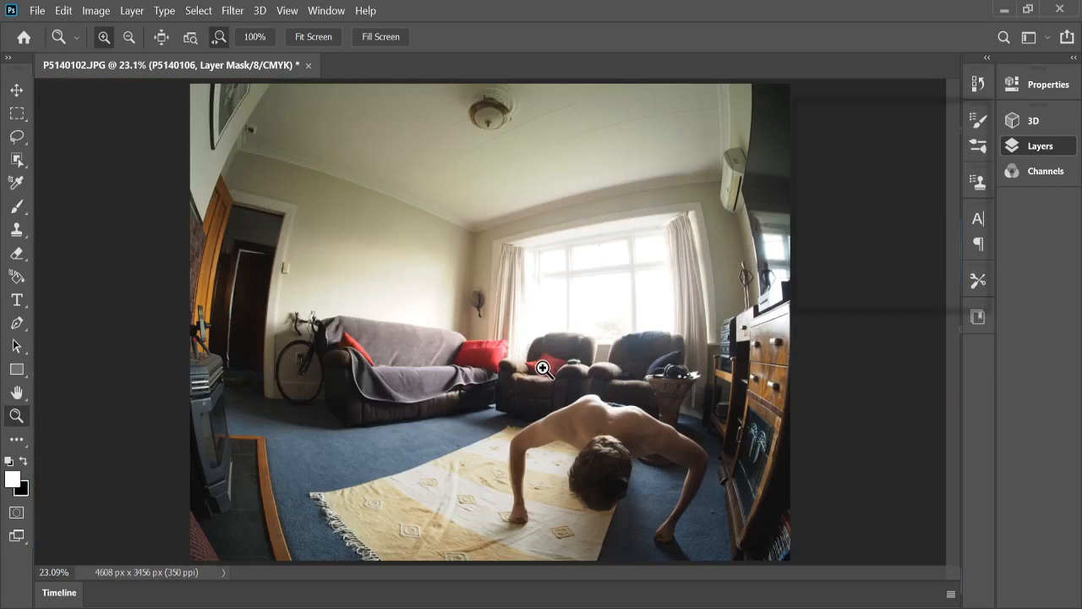
left_click(806, 263)
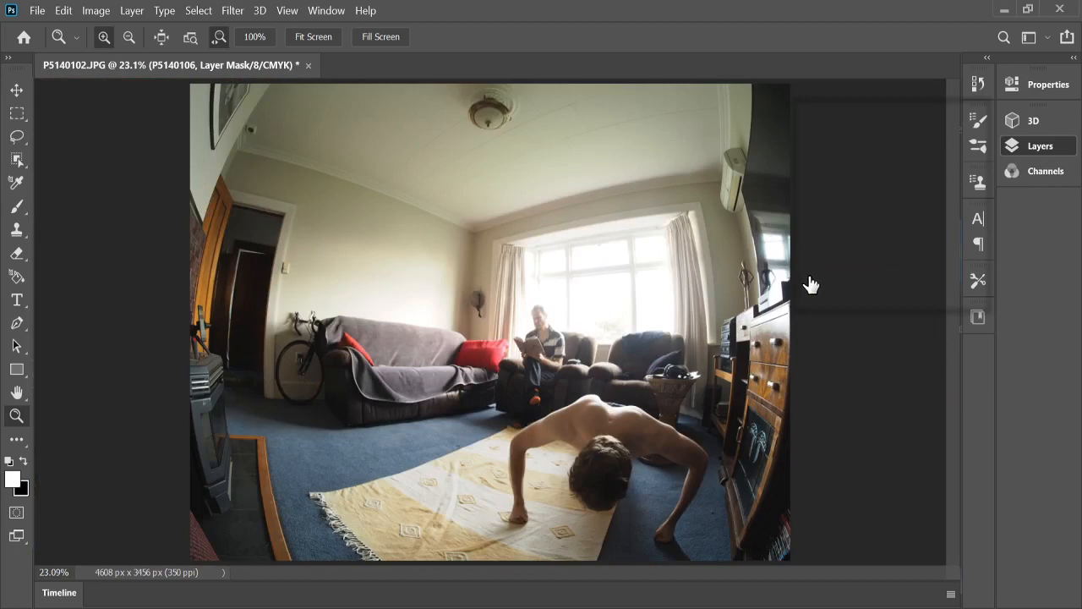
left_click(809, 283)
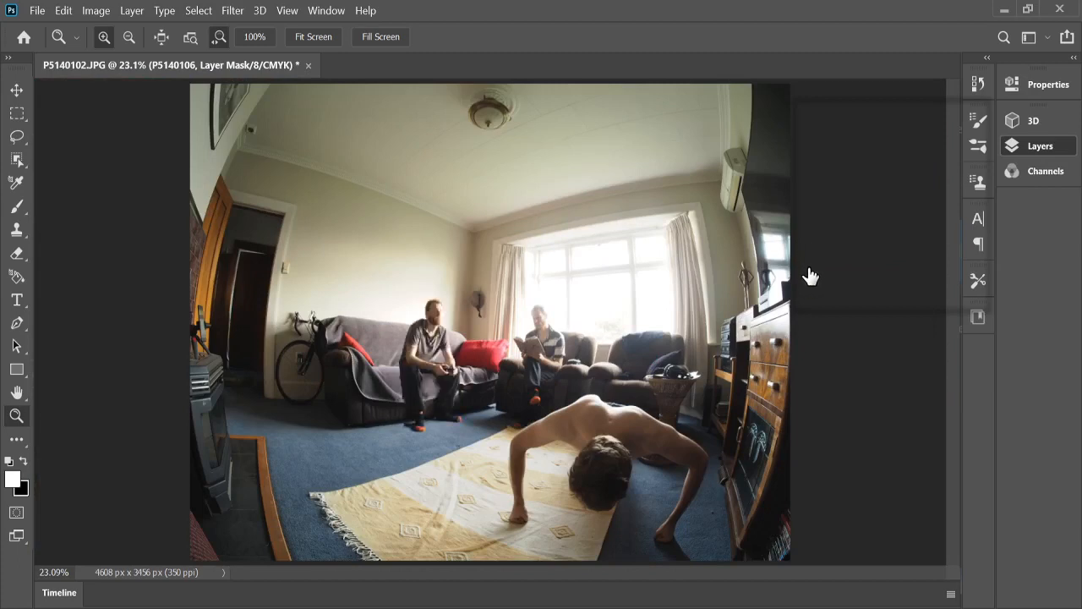
left_click(809, 260)
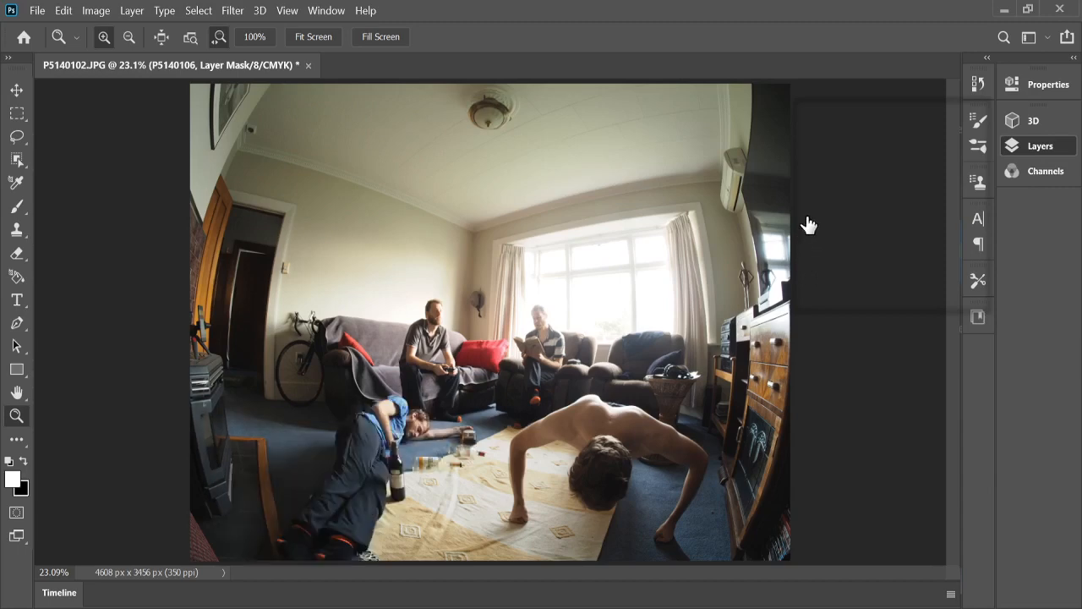
left_click(808, 224)
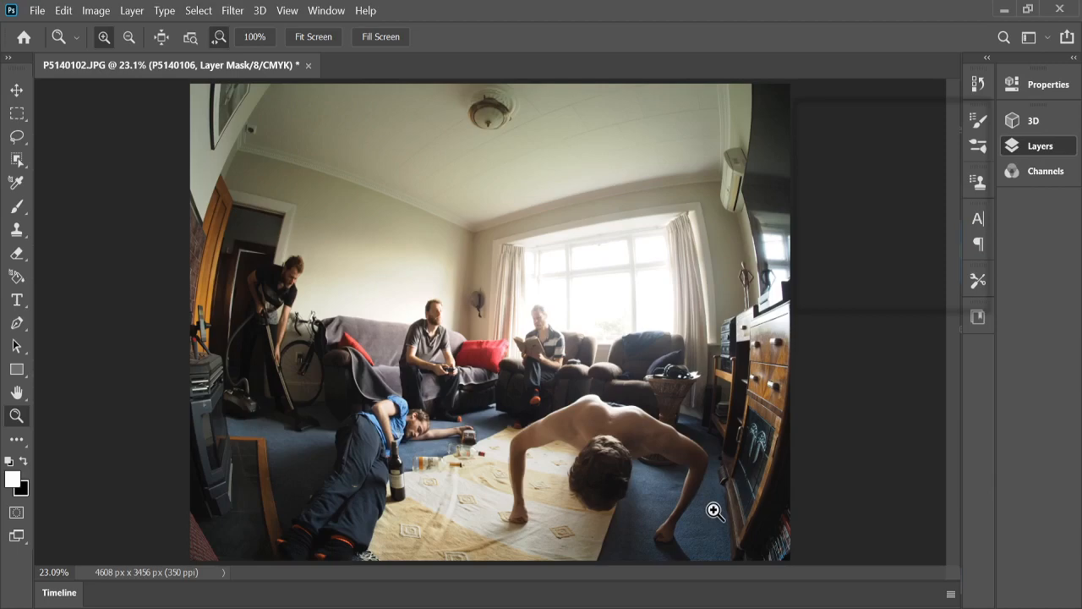
Step: Examine the push-up man's fist and its shadow on the carpet up close and switch to the Brush tool
left_click(672, 554)
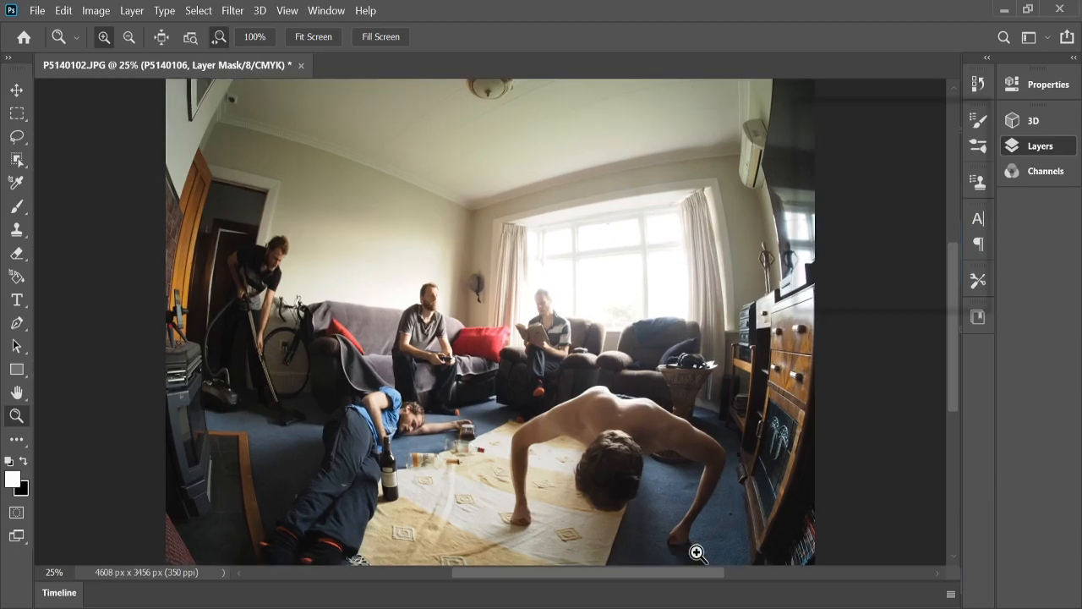
left_click(697, 553)
left_click(696, 553)
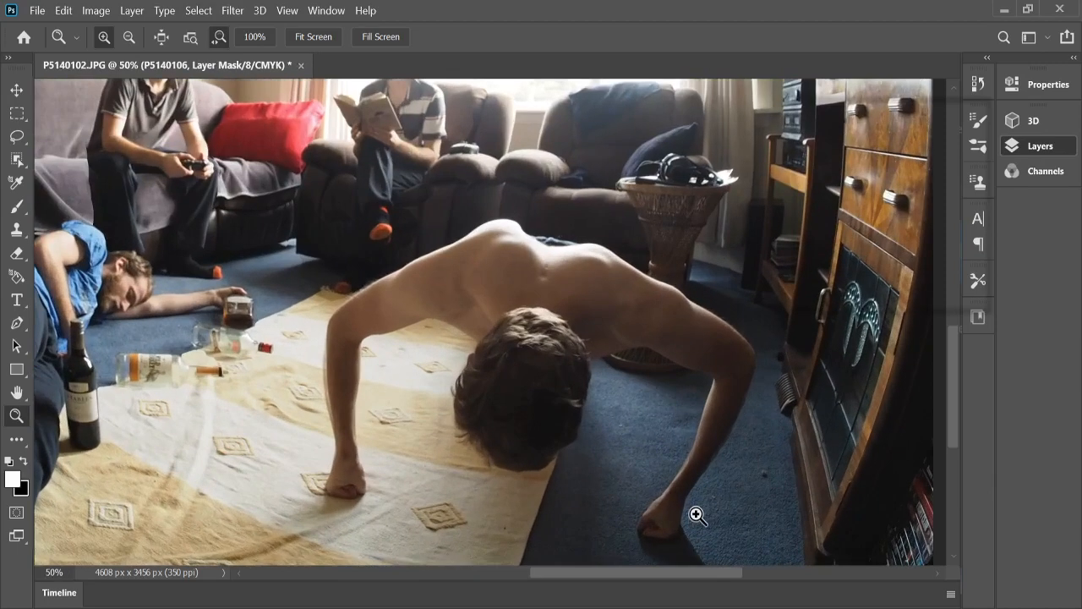
left_click(696, 515)
scroll(696, 513, "down", 3)
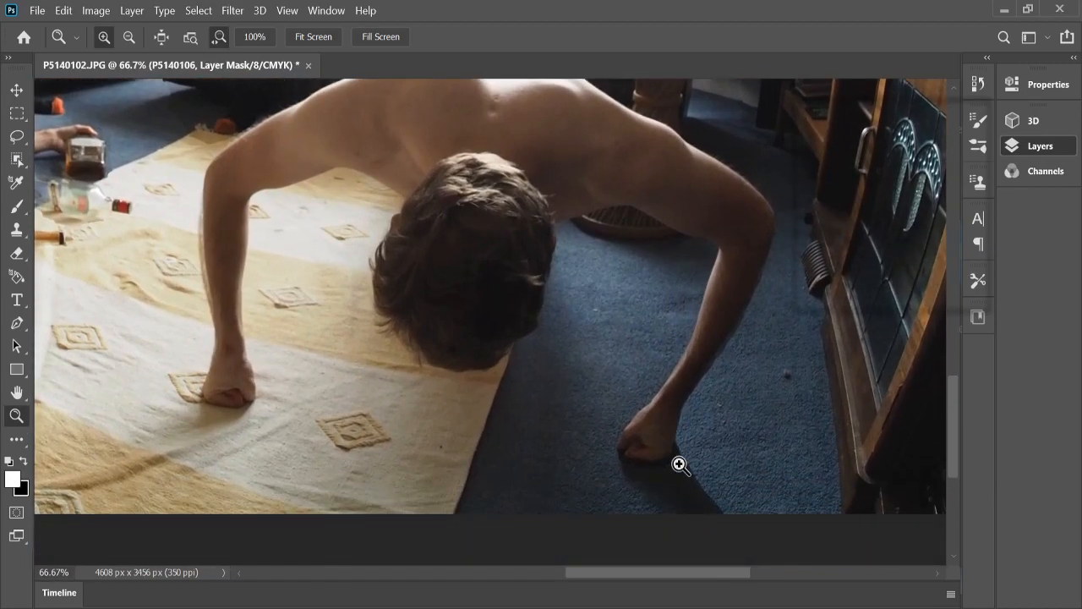
left_click(679, 464)
scroll(671, 486, "down", 2)
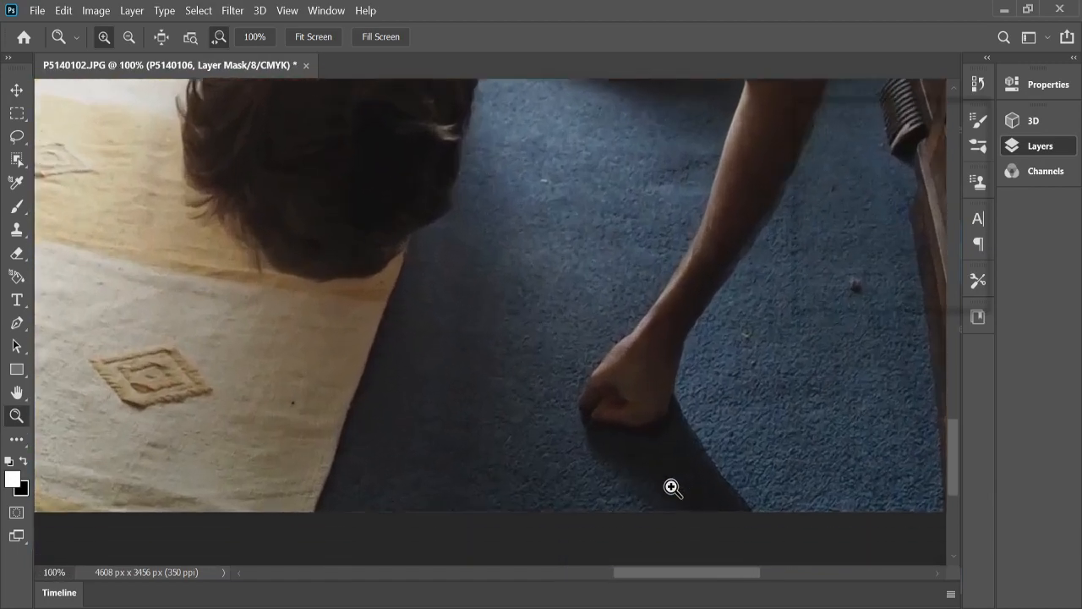
left_click(671, 487)
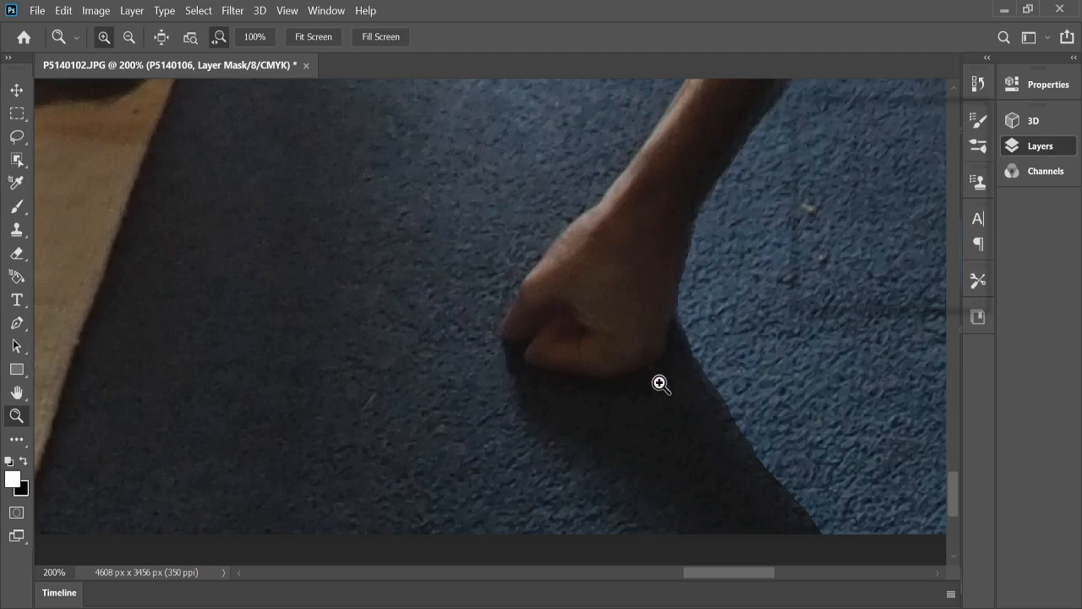
scroll(666, 356, "up", 1)
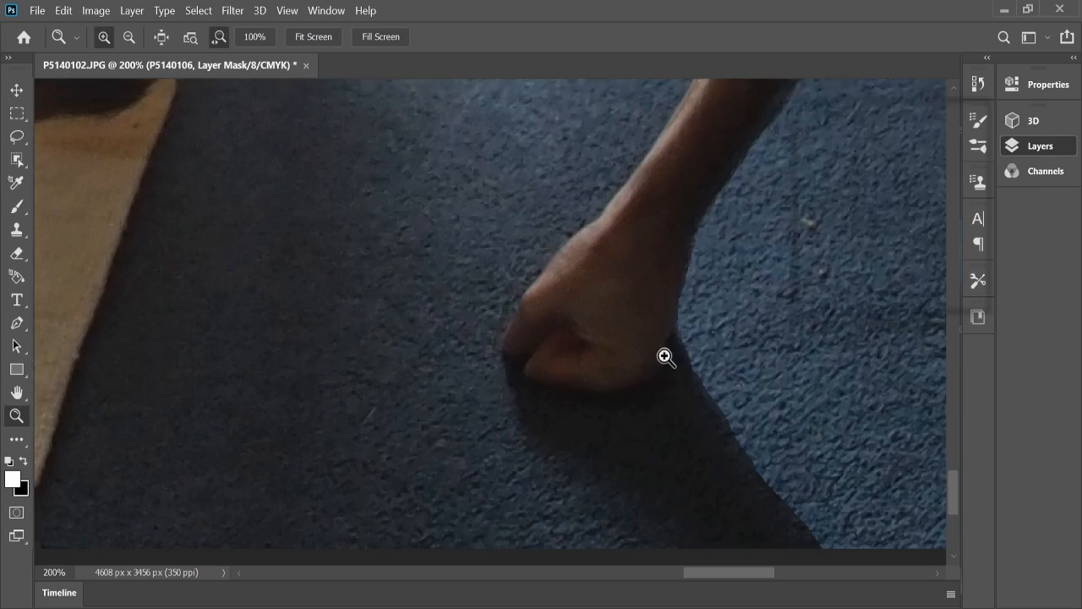
scroll(666, 356, "up", 2)
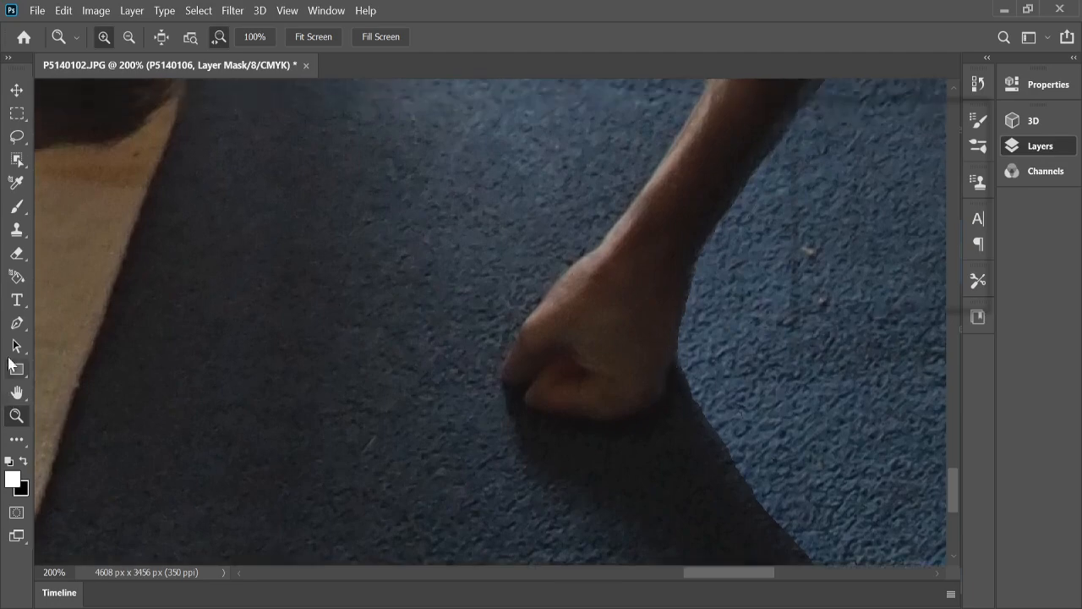
left_click(13, 211)
Step: Try to paint P5140106's mask beside the fist's shadow with a 13-pixel brush, and undo the strokes
mouse_move(712, 372)
left_mouse_down()
mouse_move(758, 383)
mouse_move(705, 396)
mouse_move(735, 388)
mouse_move(738, 402)
mouse_move(685, 415)
mouse_move(687, 425)
mouse_move(751, 432)
mouse_move(707, 448)
left_mouse_up()
mouse_move(764, 425)
left_mouse_down()
mouse_move(788, 411)
mouse_move(751, 401)
mouse_move(809, 385)
mouse_move(747, 388)
mouse_move(812, 369)
mouse_move(712, 377)
mouse_move(688, 395)
mouse_move(703, 355)
mouse_move(689, 401)
left_mouse_up()
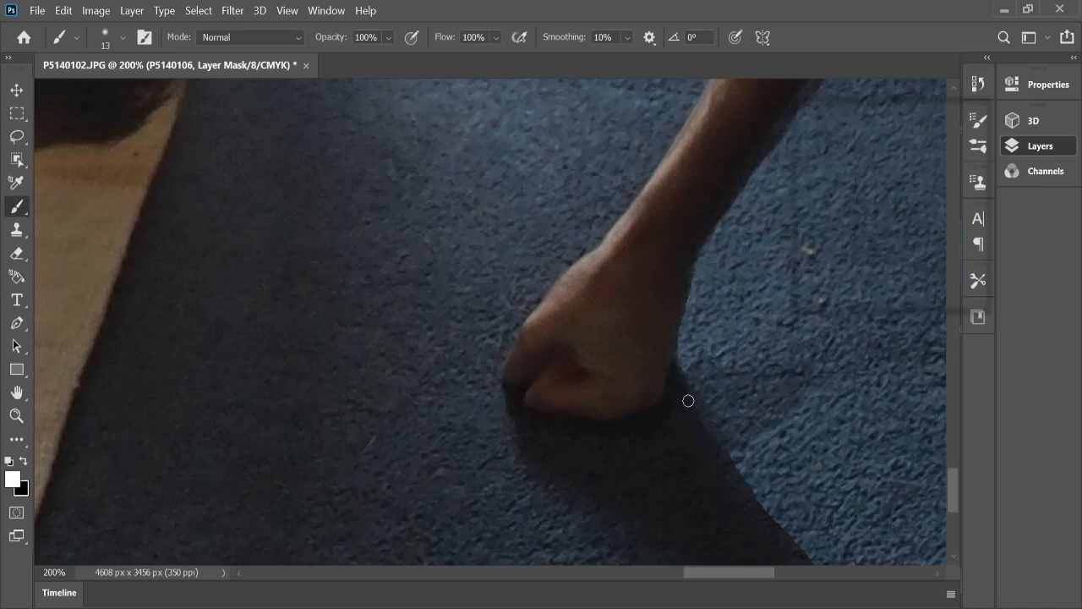
key("ctrl+z")
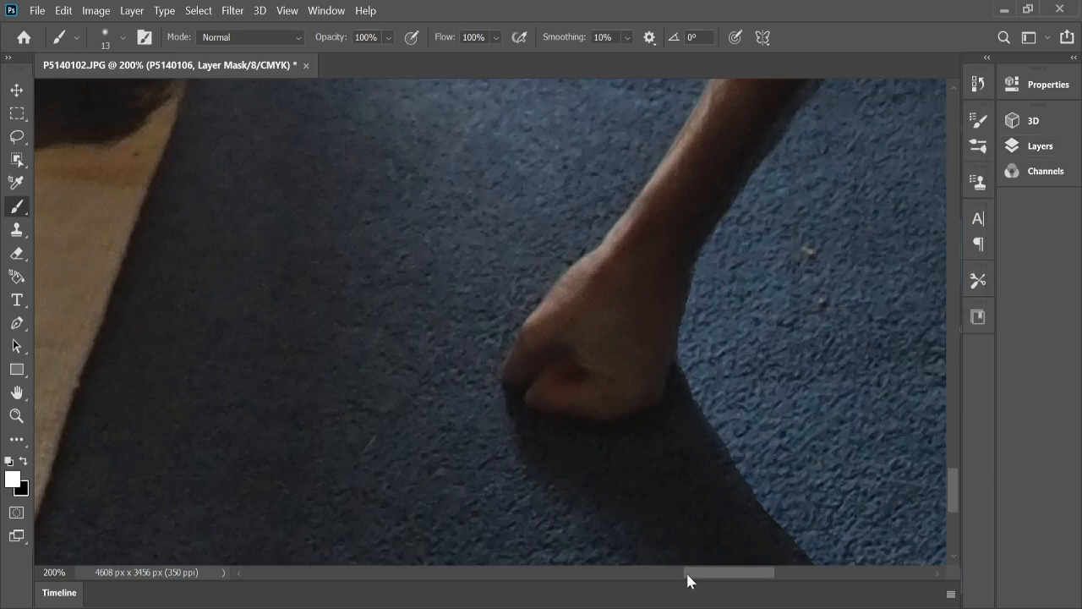
Step: Soften the hard outer edge of the fist's shadow by painting P5140106's mask over the carpet with a soft 180-pixel brush
left_click_drag(715, 576, 756, 572)
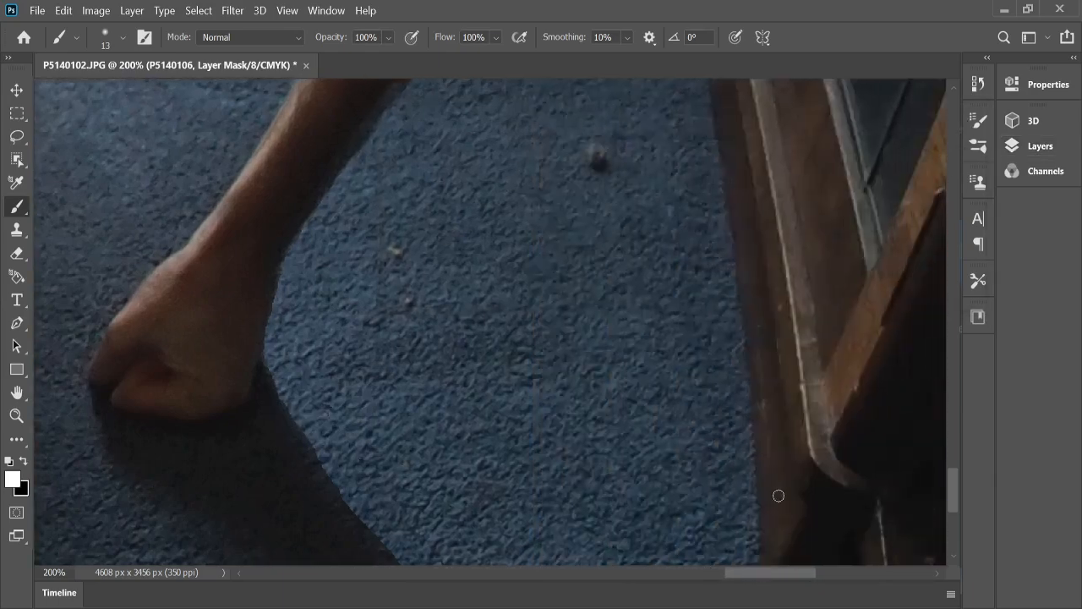
mouse_move(952, 493)
left_mouse_down()
mouse_move(957, 503)
mouse_move(955, 479)
mouse_move(955, 494)
left_mouse_up()
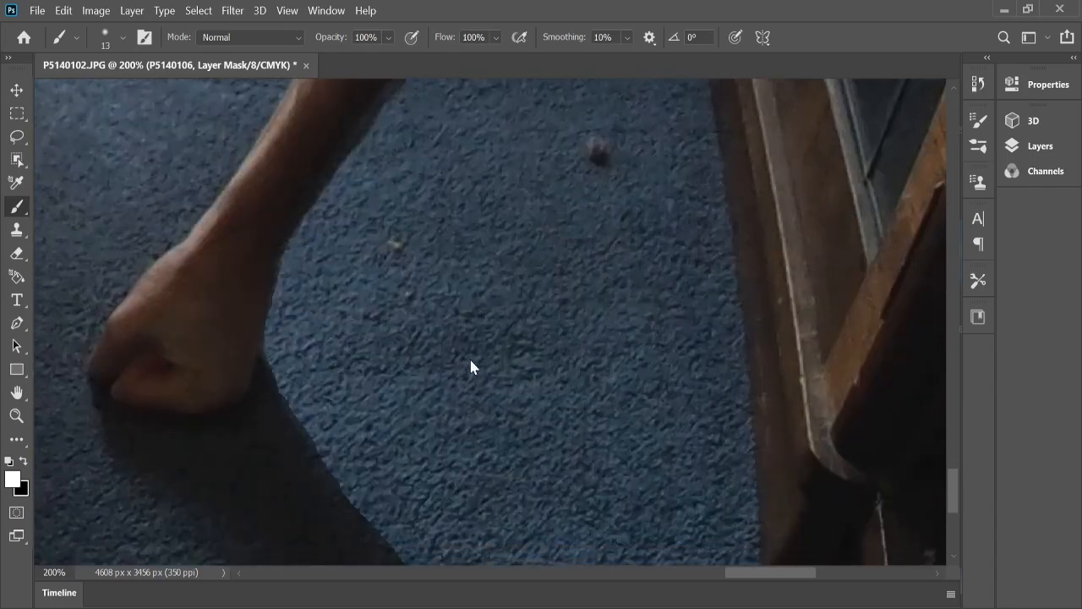
left_click_drag(471, 361, 496, 357)
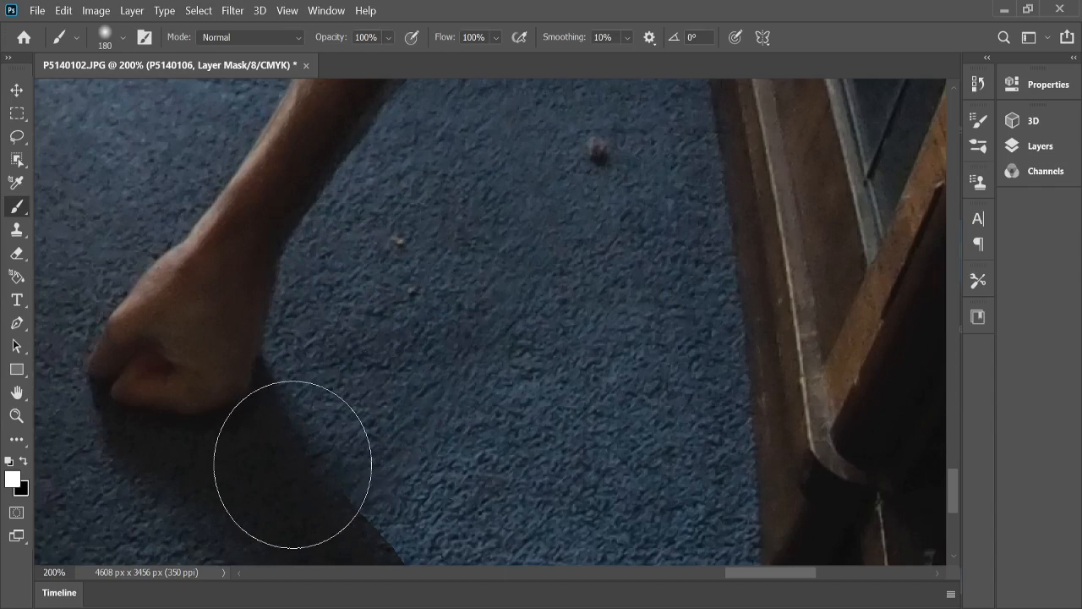
left_click_drag(353, 526, 334, 501)
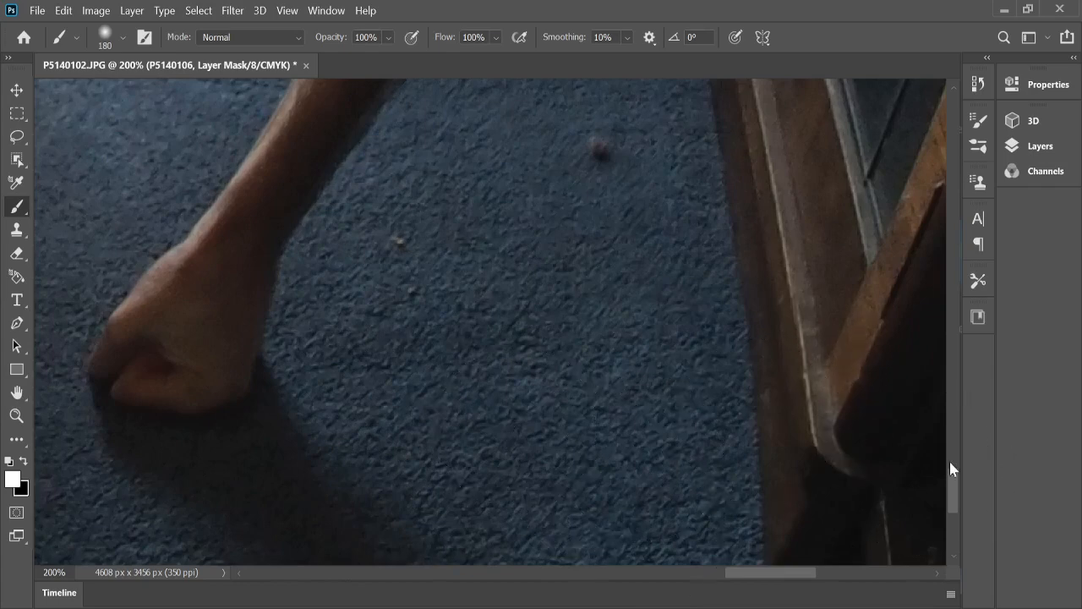
Step: Paint P5140106's mask over the carpet between the push-up man's forearm and the cabinet, continuing onto the cabinet's base
left_click_drag(950, 461, 953, 492)
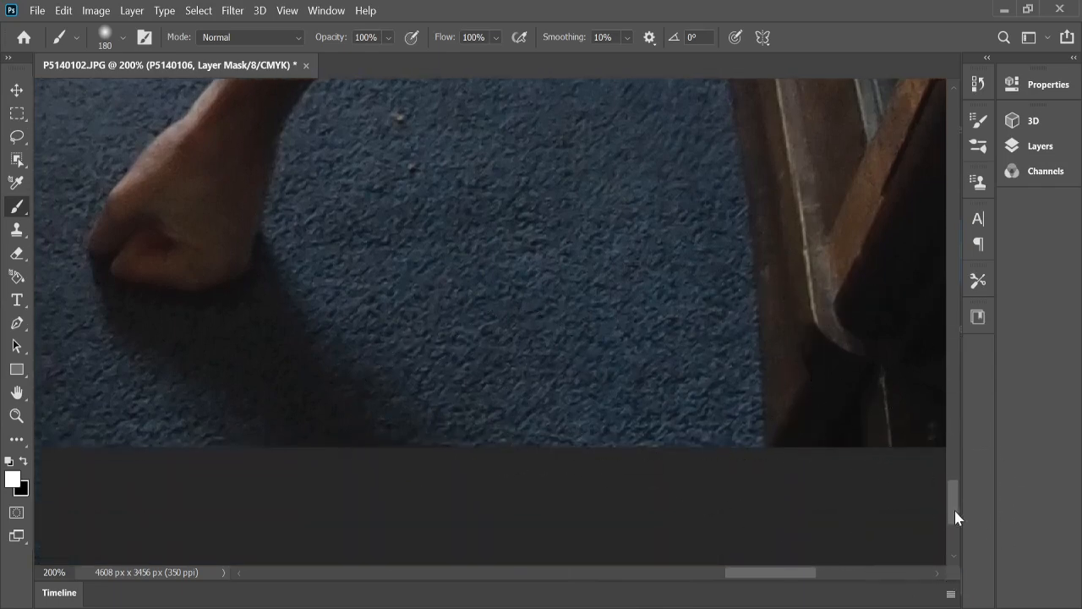
left_click_drag(955, 510, 948, 467)
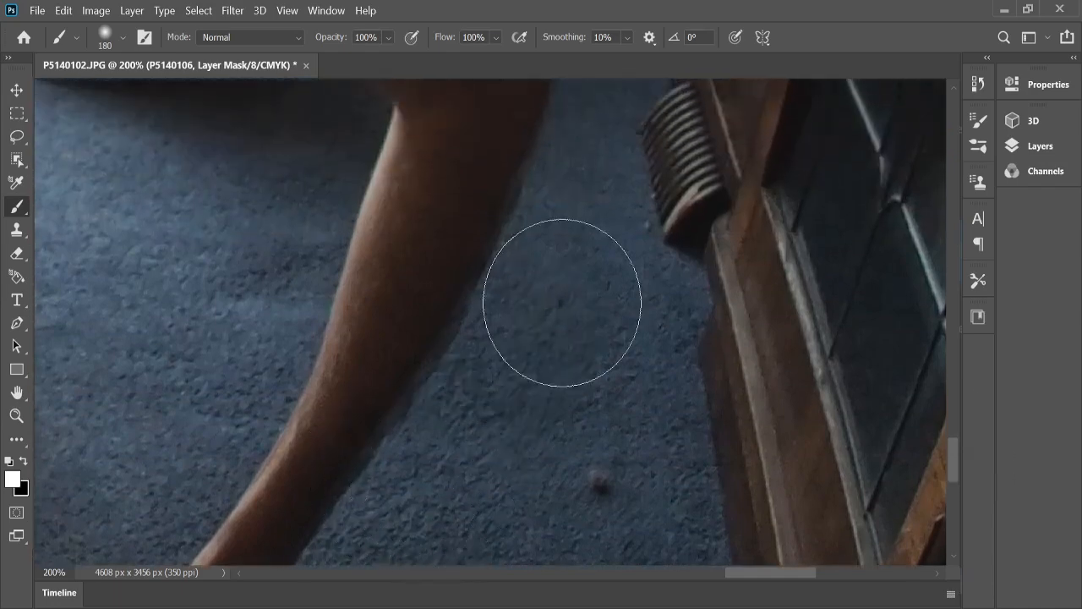
left_click_drag(563, 302, 991, 338)
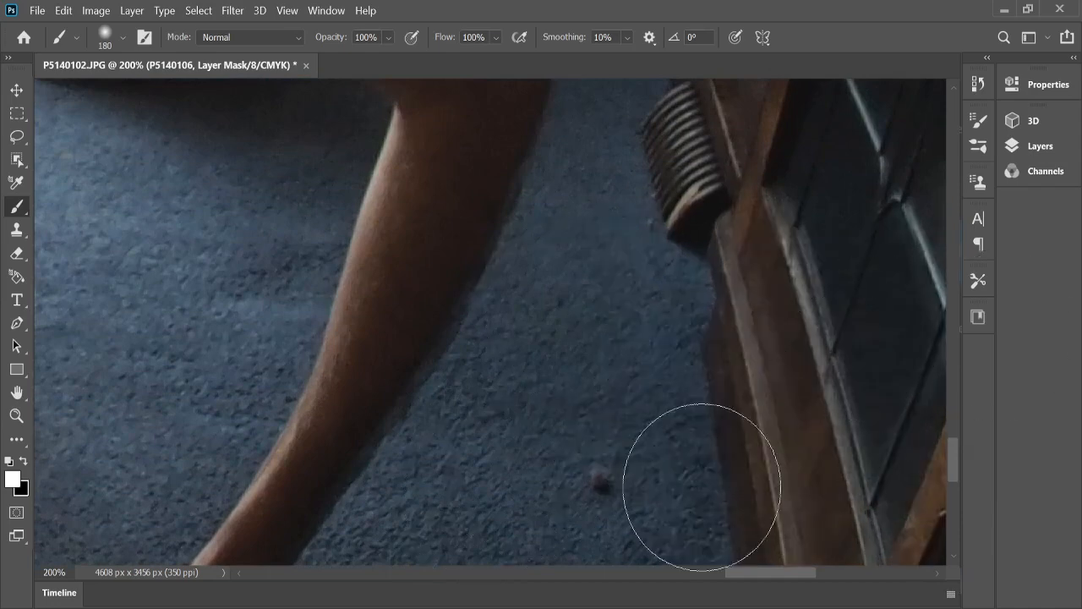
Step: Paint P5140106's mask over the dark area beside the cabinet's foot, toward the shelved items in the image's lower corner
scroll(930, 448, "right", 3)
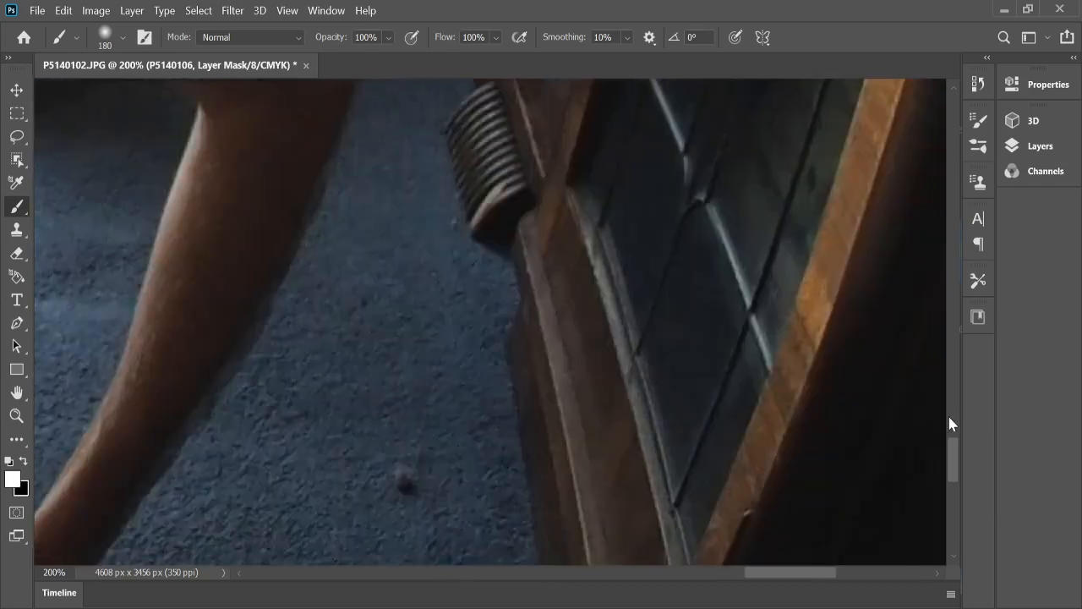
left_click_drag(956, 453, 957, 463)
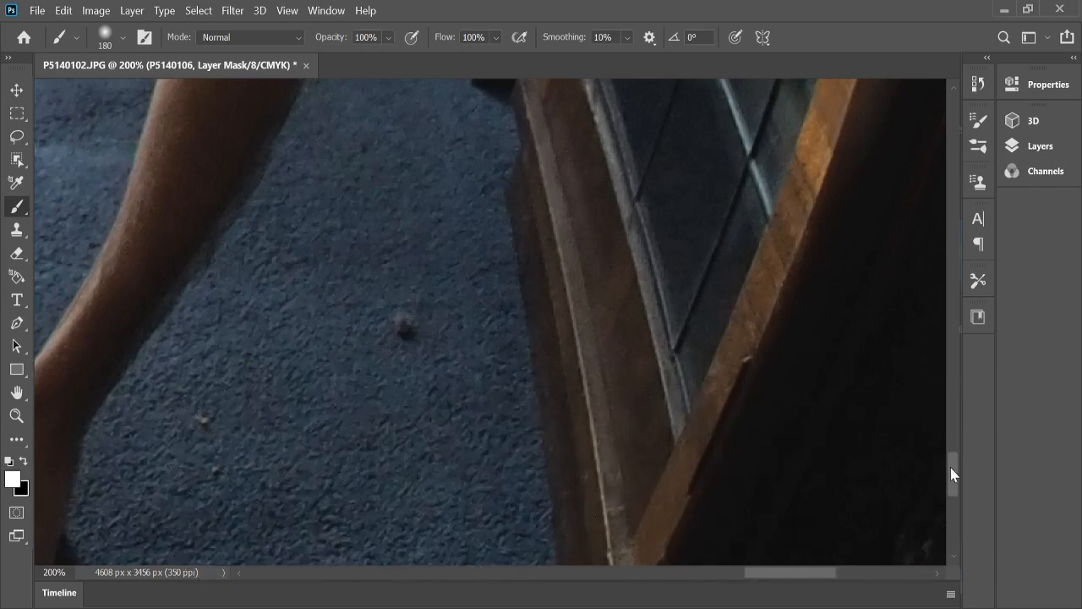
left_click_drag(950, 467, 950, 484)
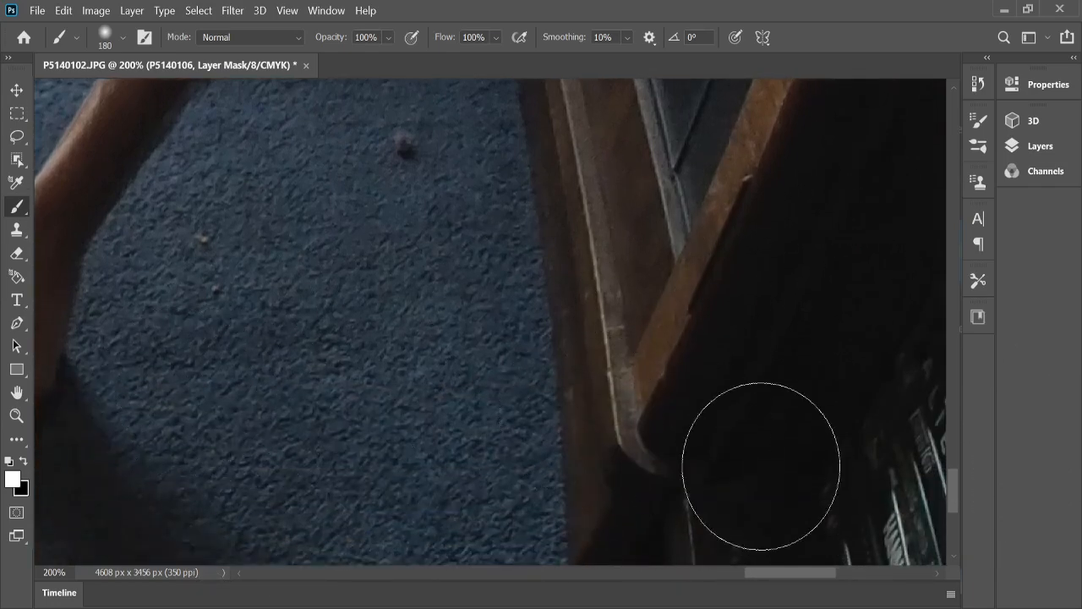
left_click_drag(803, 490, 933, 519)
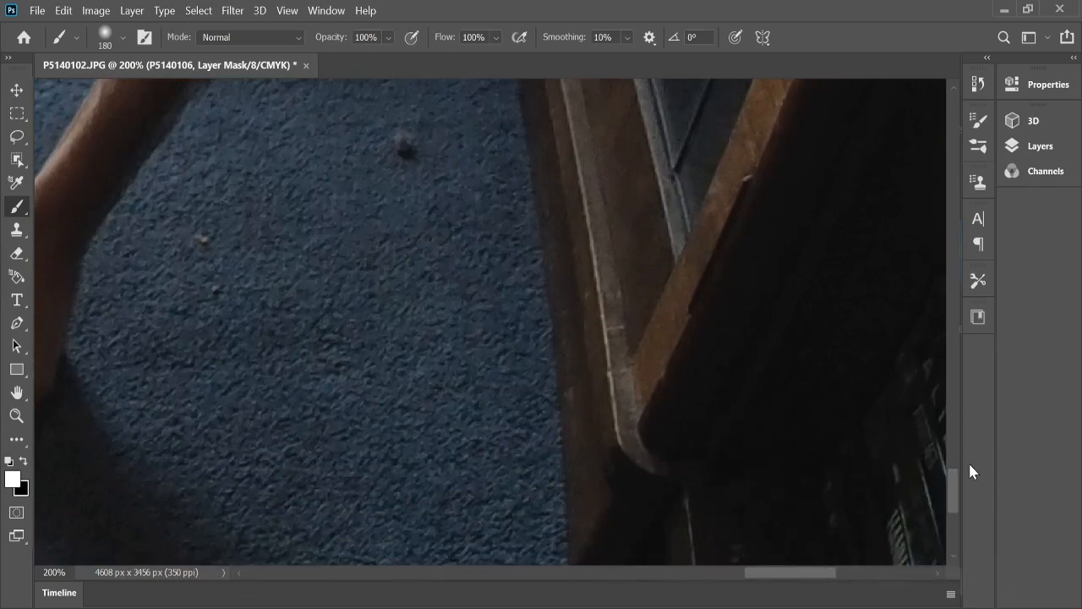
Step: Check the mask along the cabinet and paint P5140106's mask over the dark carpet between the wicker table and the bookshelf
left_click_drag(953, 490, 953, 490)
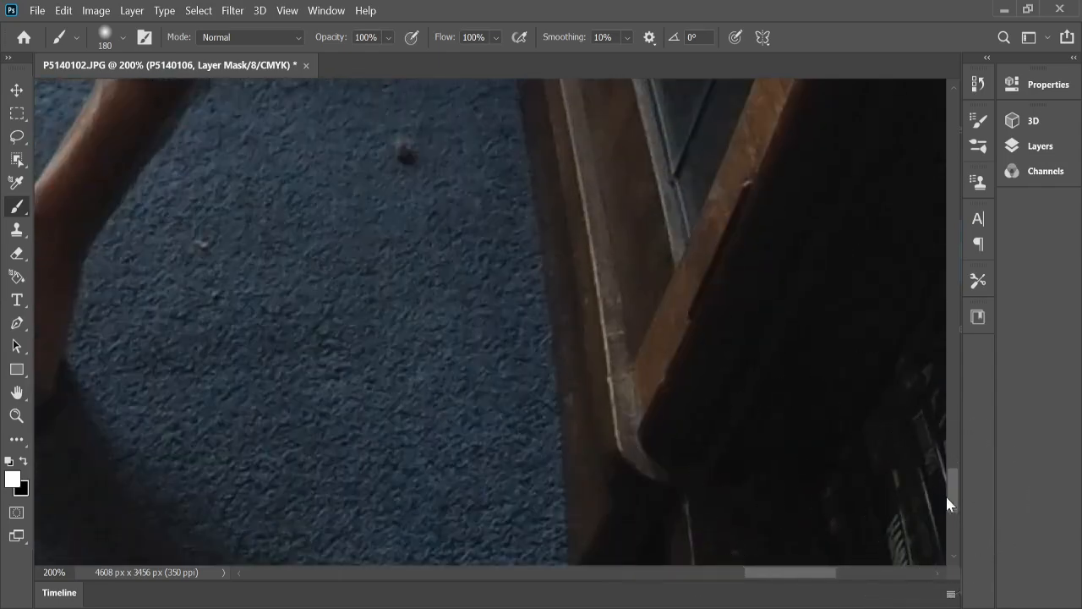
left_click_drag(957, 503, 947, 431)
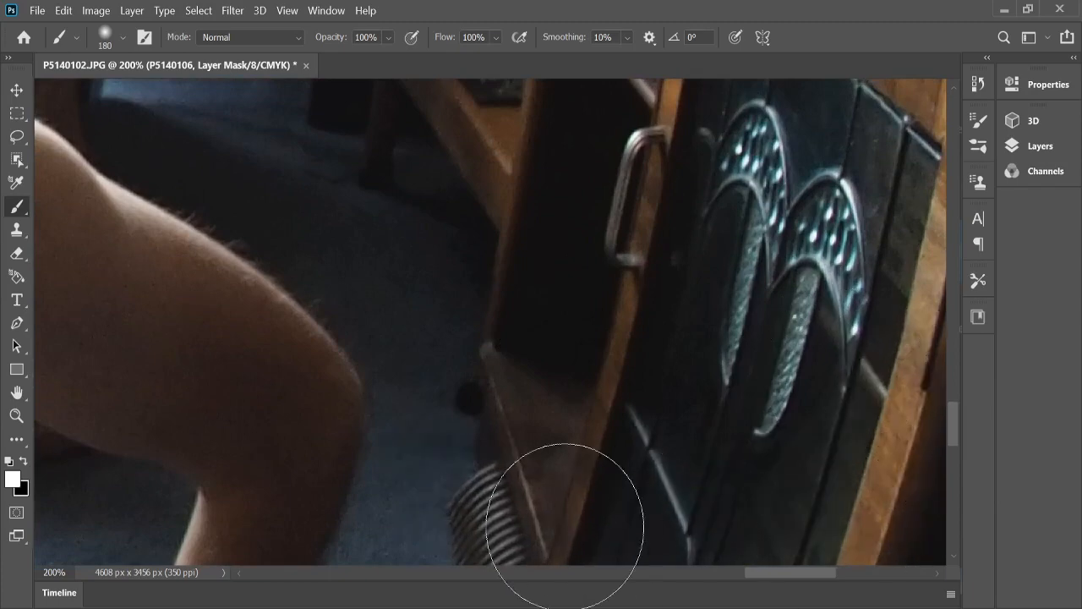
scroll(952, 439, "down", 1)
scroll(951, 440, "down", 8)
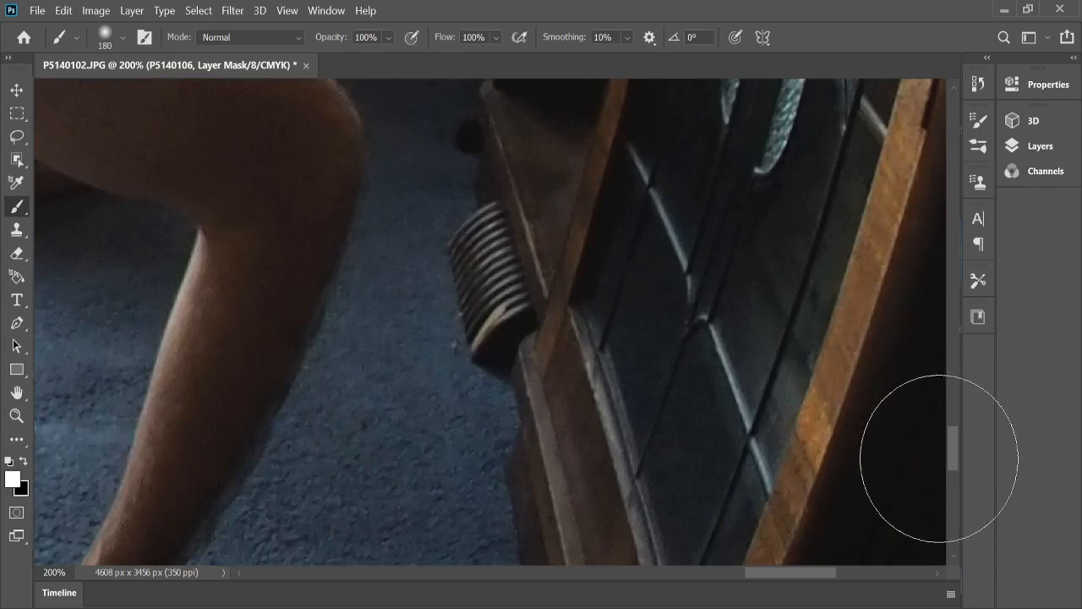
left_click_drag(953, 465, 950, 410)
left_click_drag(185, 334, 335, 362)
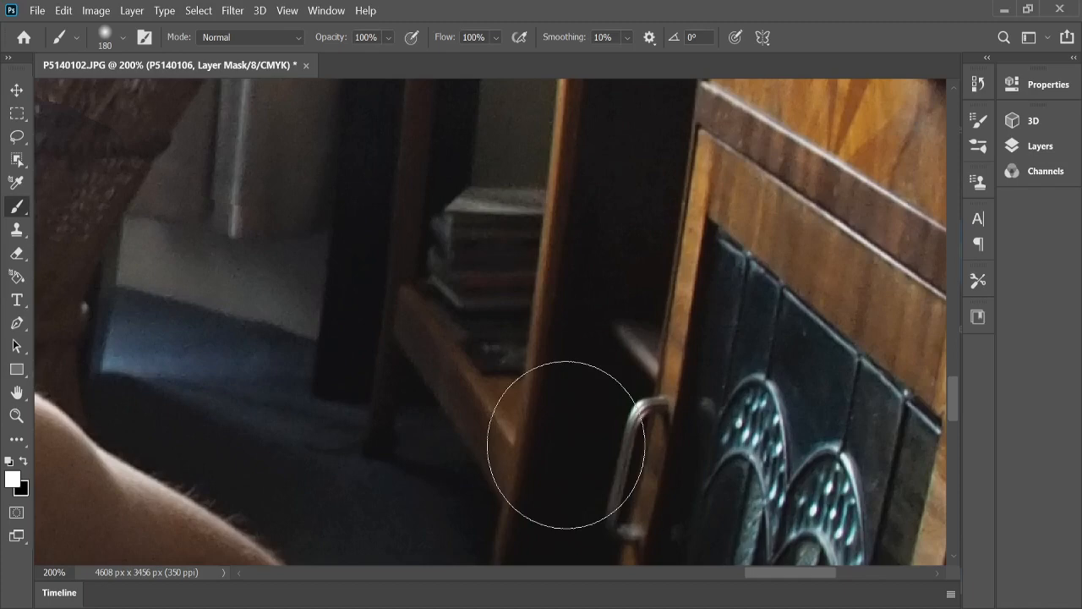
Step: Inspect the blended carpet beside the cabinet and the mask edges around the bottles on the rug up close
scroll(413, 375, "down", 3)
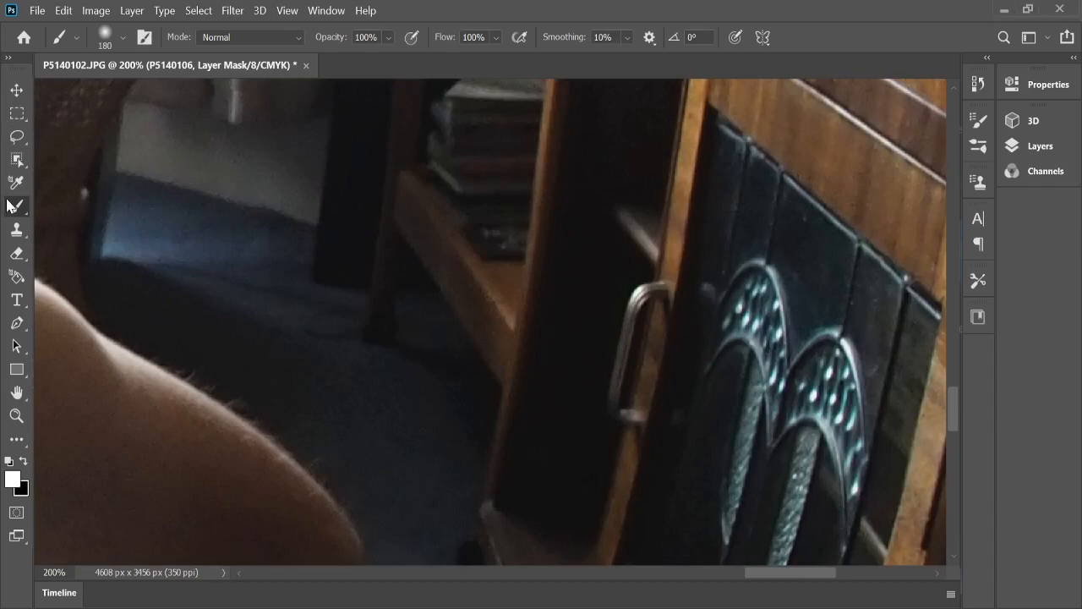
left_click(16, 416)
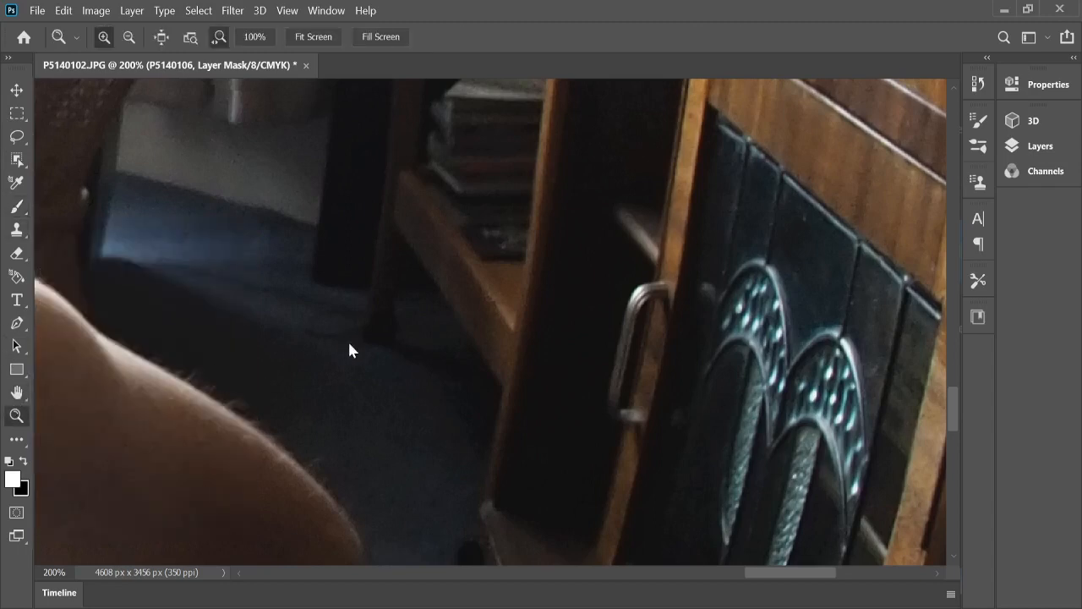
key("ctrl+plus")
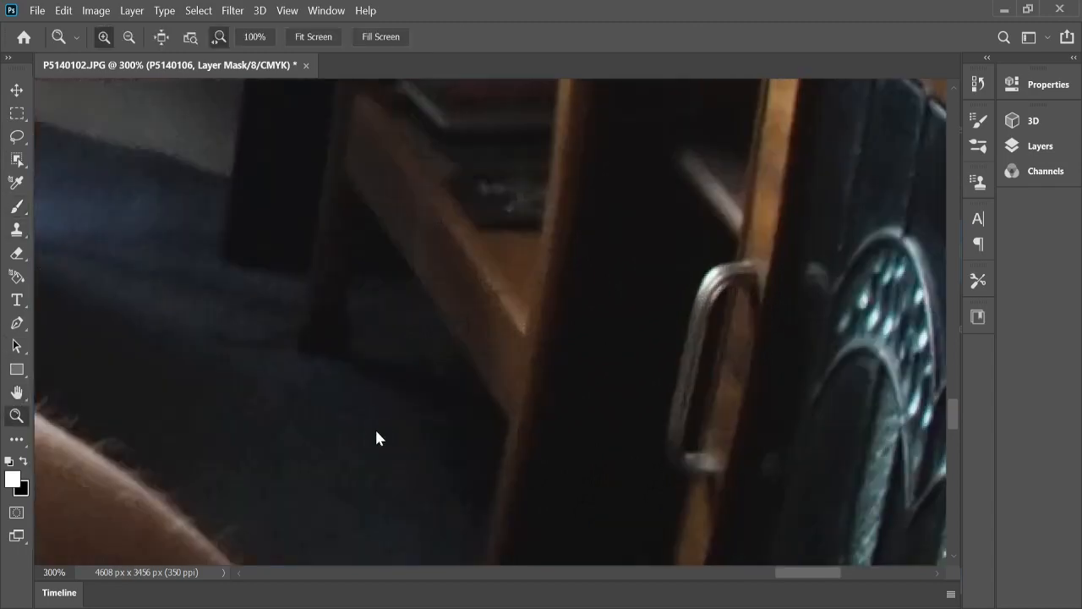
key("ctrl+0")
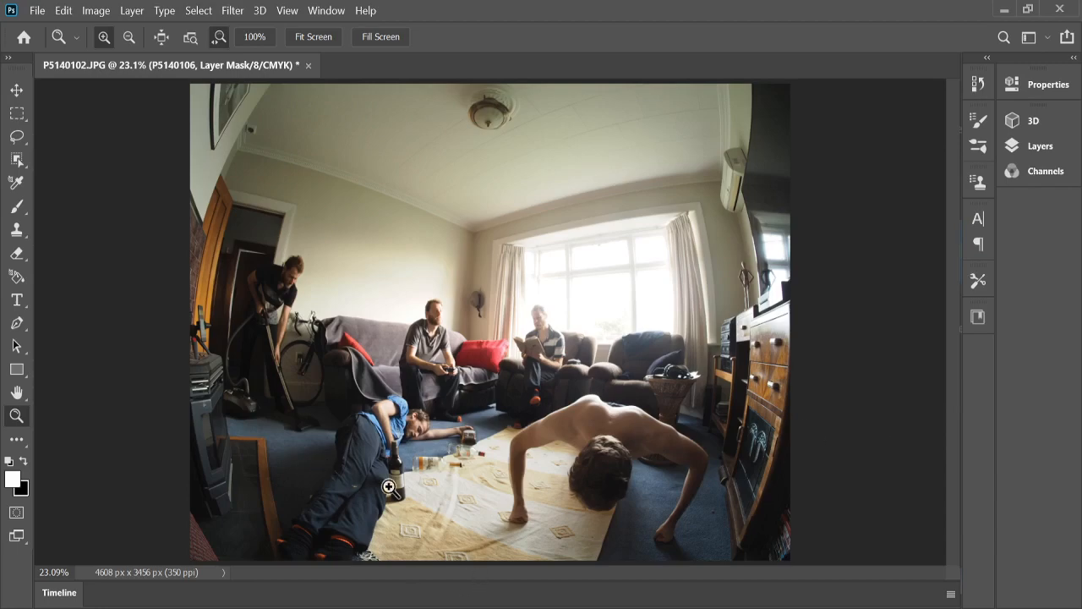
left_click_drag(389, 487, 494, 435)
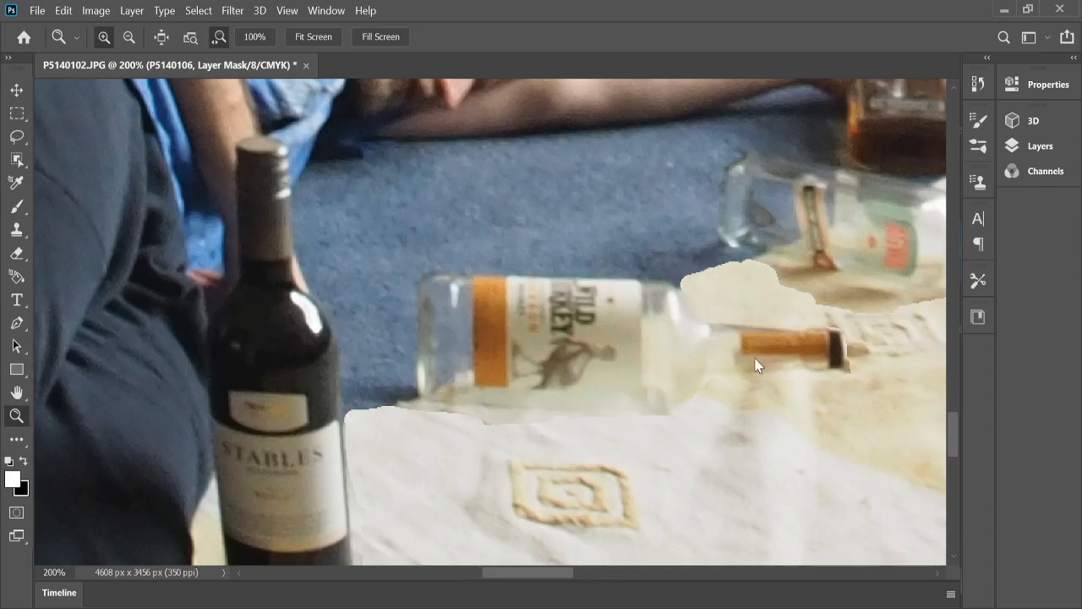
key("ctrl+0")
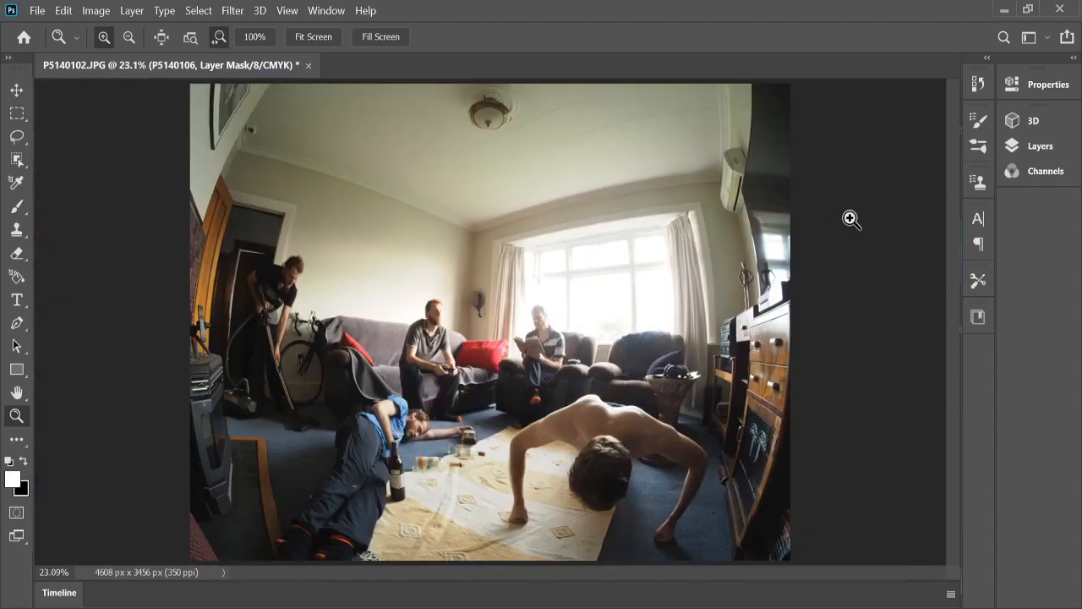
Step: Make the layer mask of P5140107, the man lying on the floor, active with the Move tool
left_click(1031, 156)
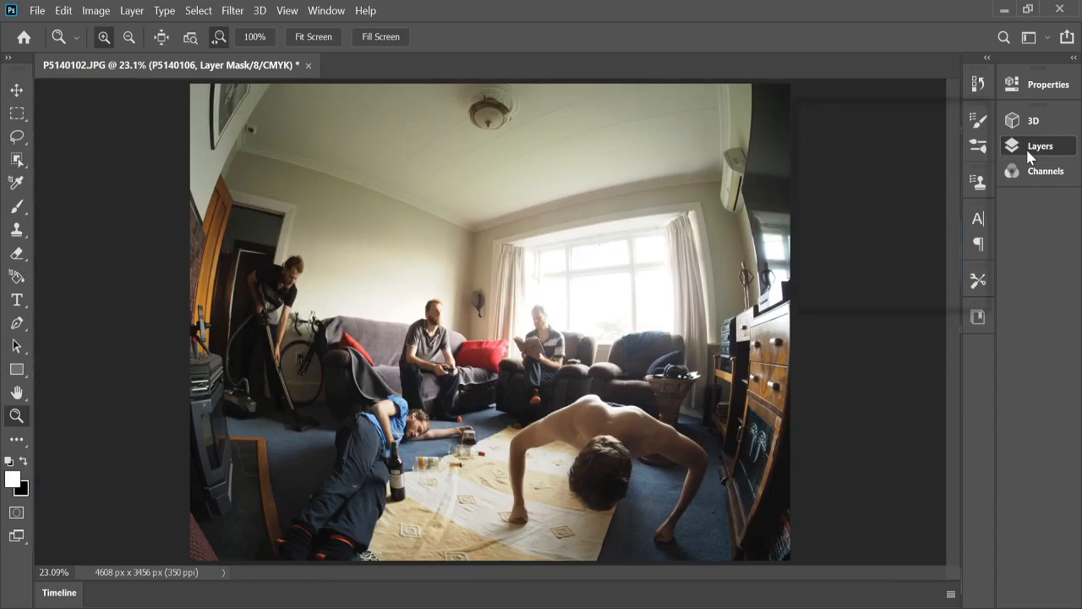
left_click(16, 90)
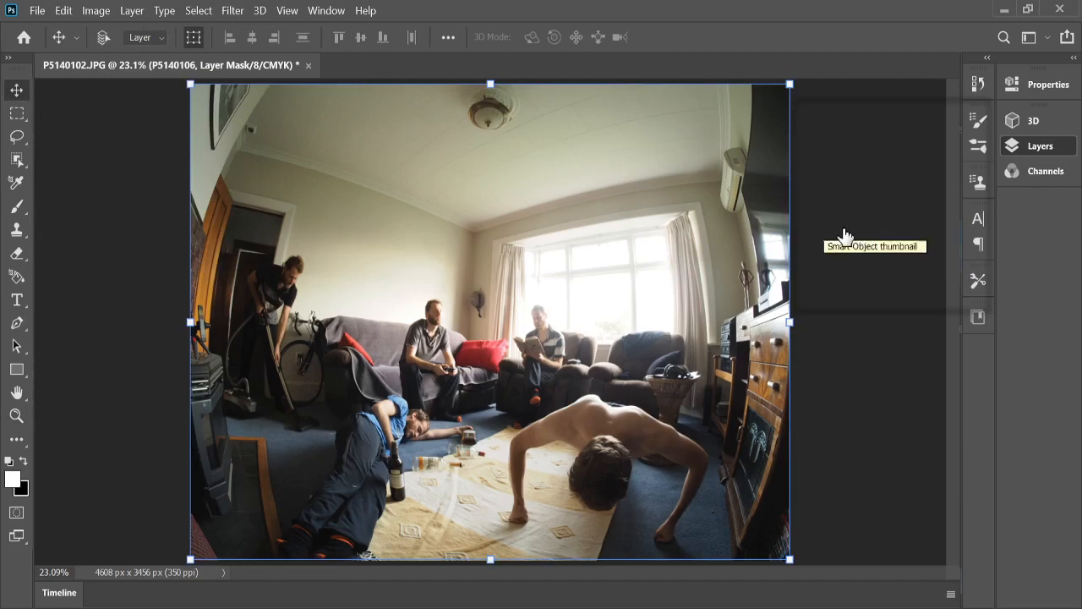
left_click(876, 230)
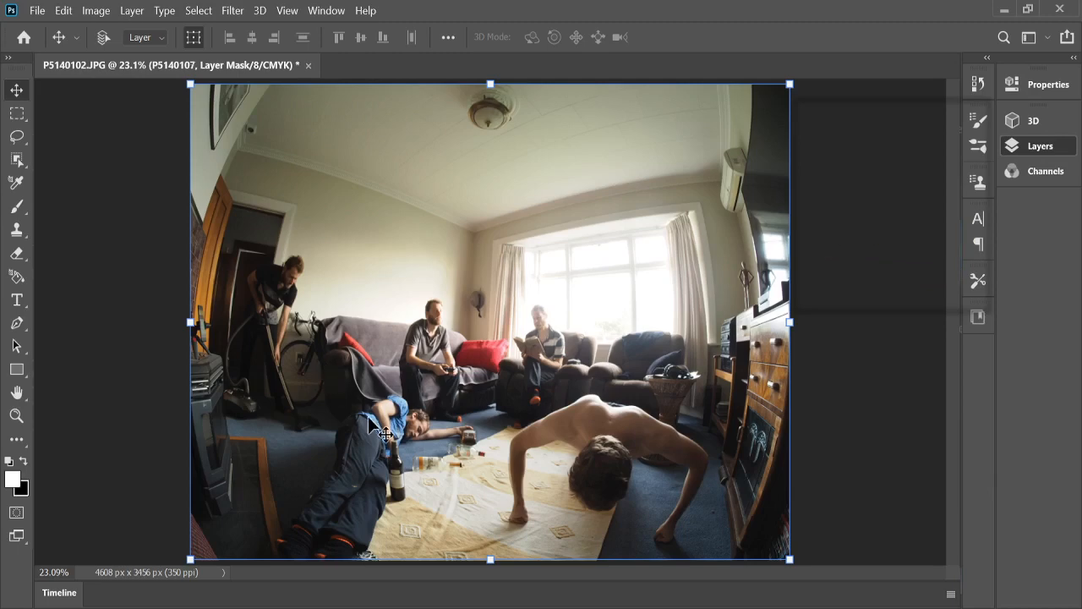
mouse_move(370, 414)
left_mouse_down()
mouse_move(379, 444)
mouse_move(371, 417)
left_mouse_up()
Step: Examine the mask edges around the bottles, the lying man's arm and the rug up to the push-up man's arm
left_click(16, 416)
left_click_drag(412, 470, 414, 471)
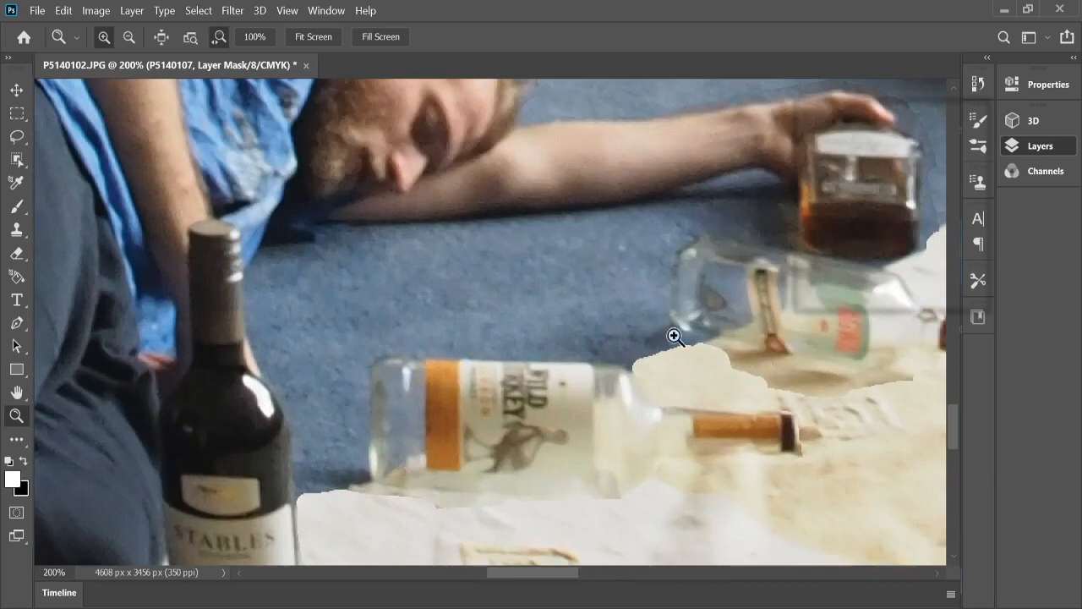
scroll(674, 423, "down", 3)
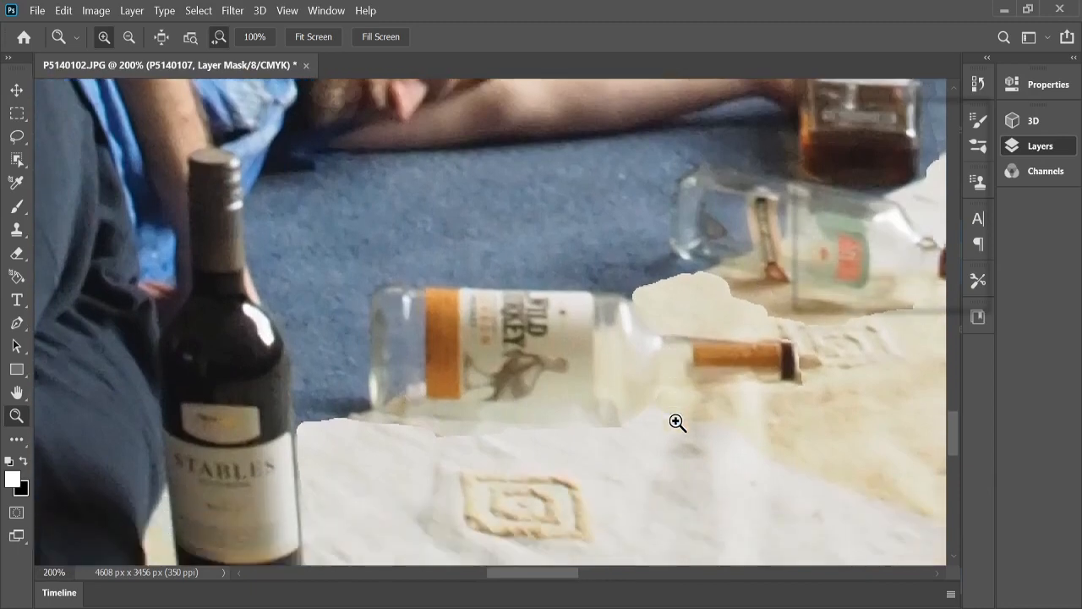
scroll(677, 423, "down", 1)
scroll(676, 422, "up", 3)
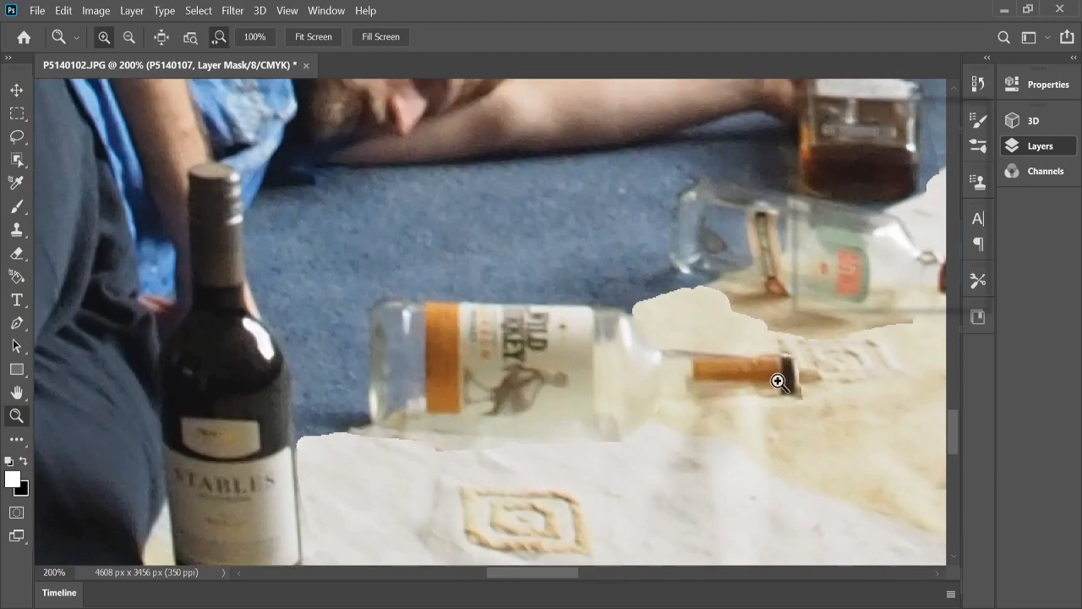
left_click_drag(541, 582, 597, 570)
scroll(592, 414, "down", 2)
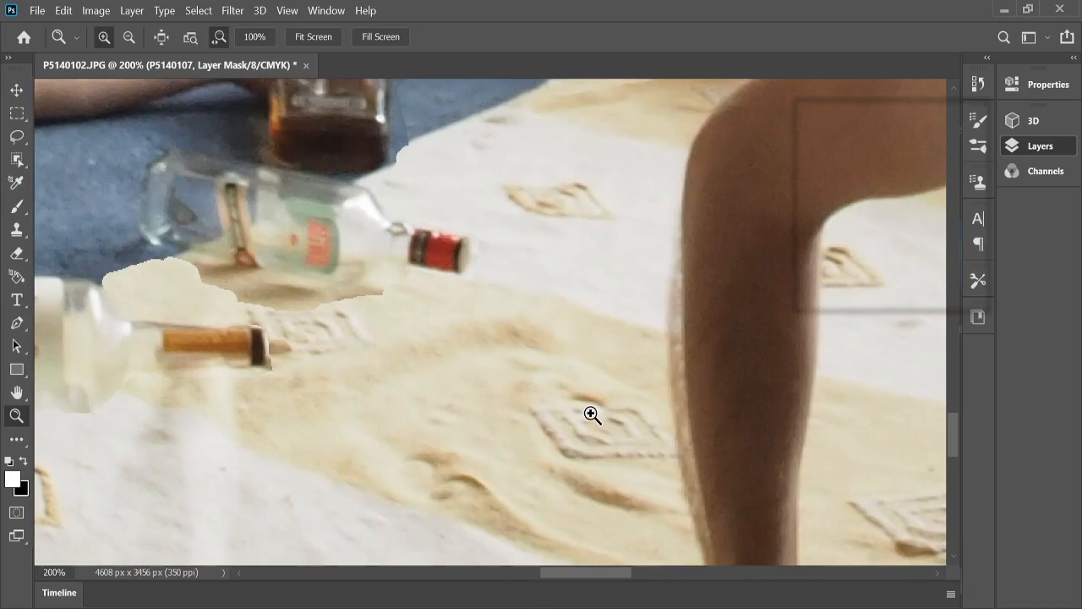
scroll(583, 456, "up", 6)
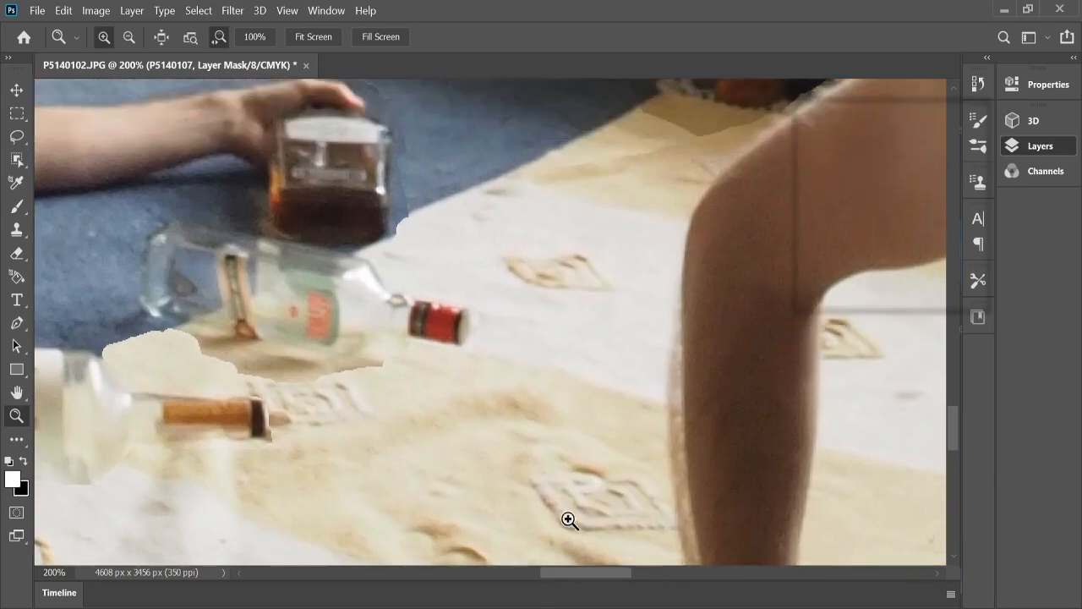
scroll(569, 520, "down", 5)
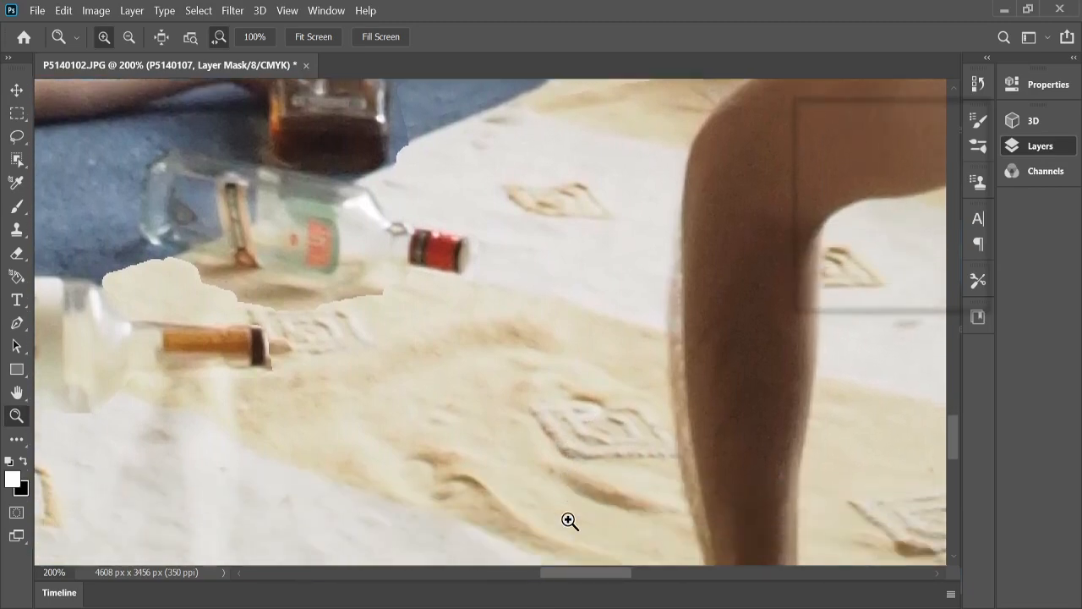
scroll(569, 520, "down", 2)
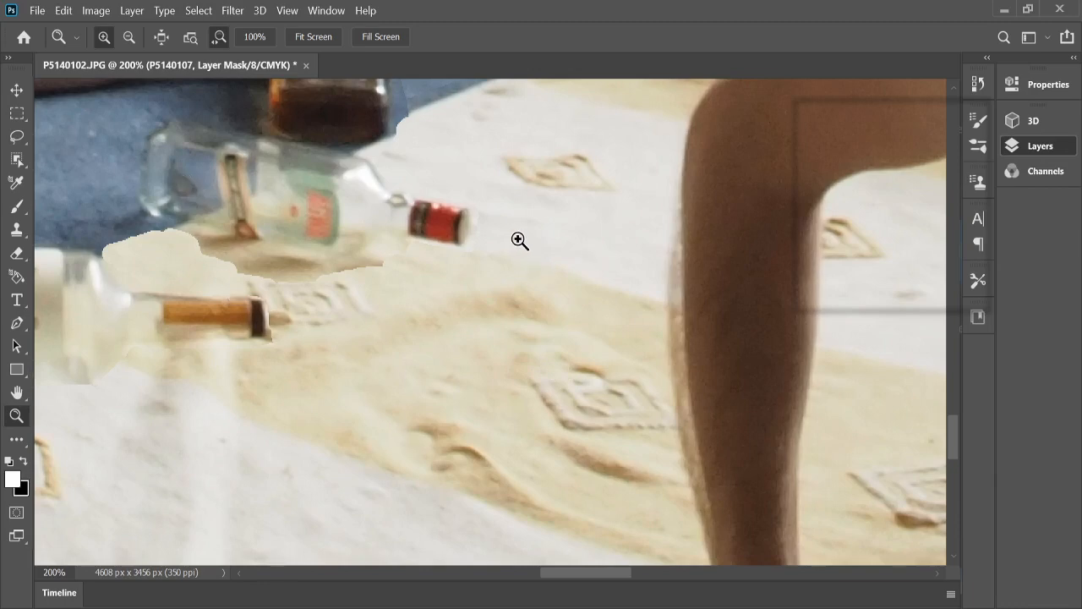
scroll(507, 290, "down", 2)
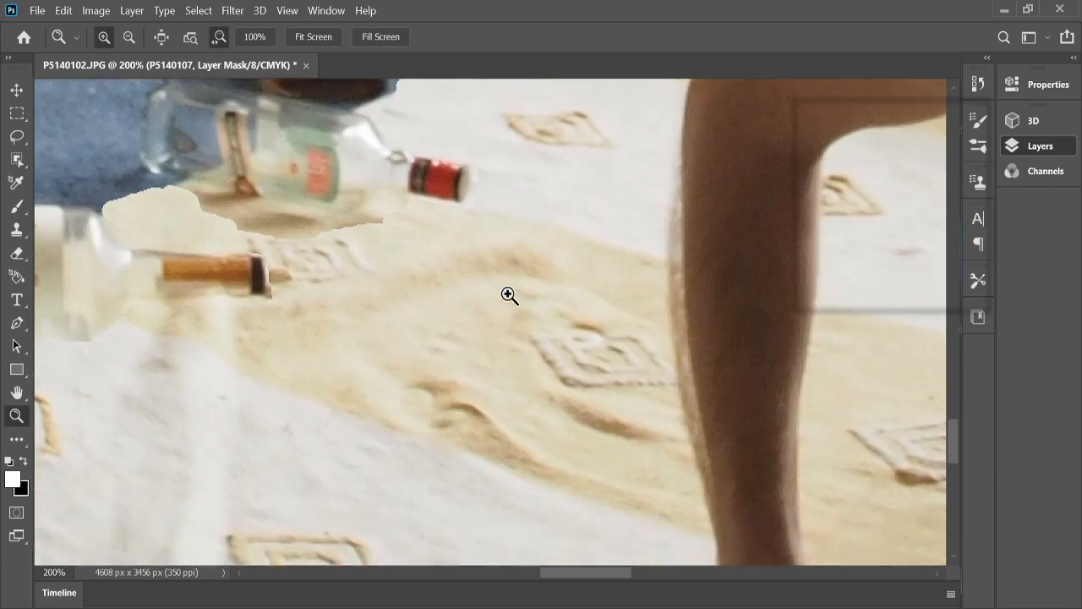
scroll(446, 399, "up", 1)
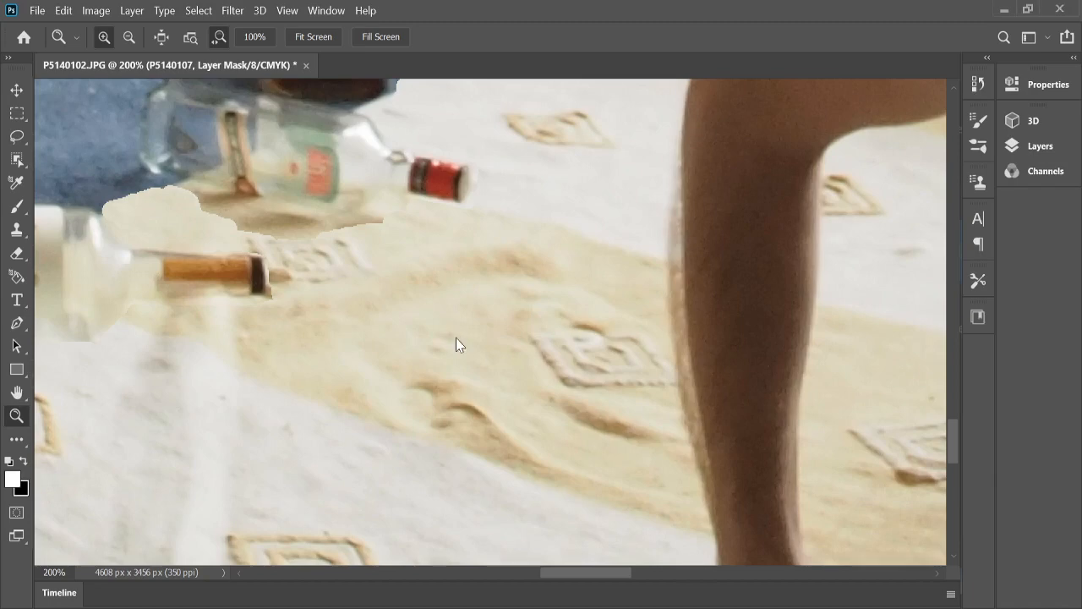
key("ctrl+0")
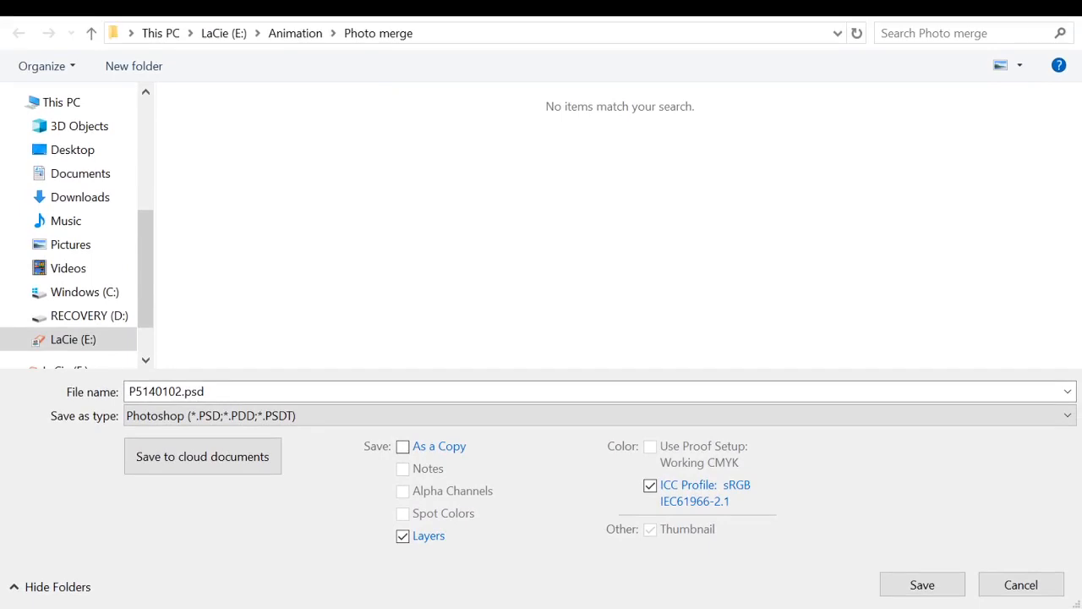
left_click(166, 391)
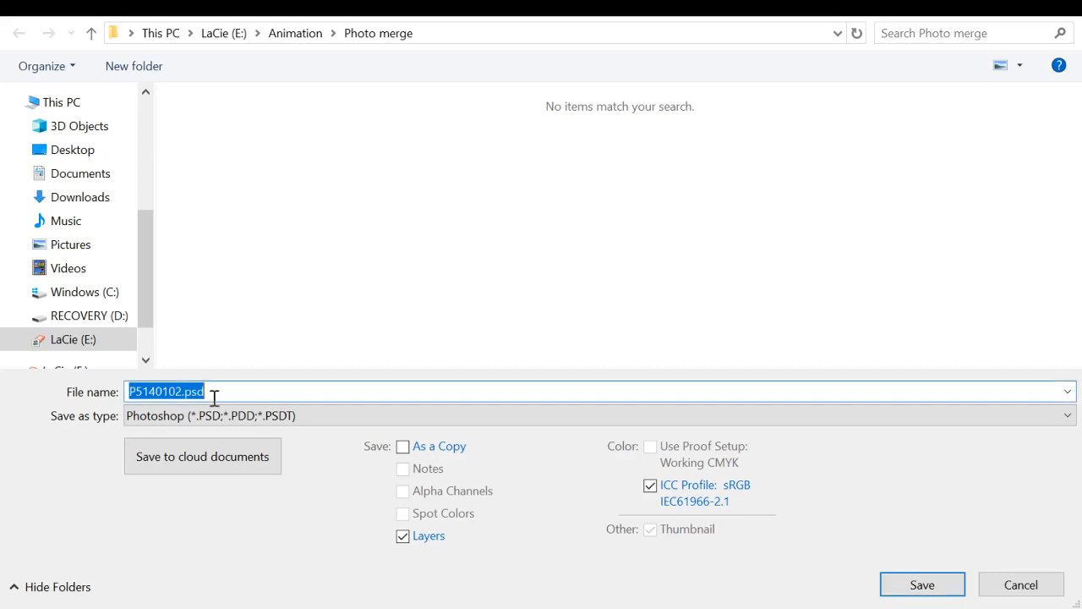
left_click(321, 421)
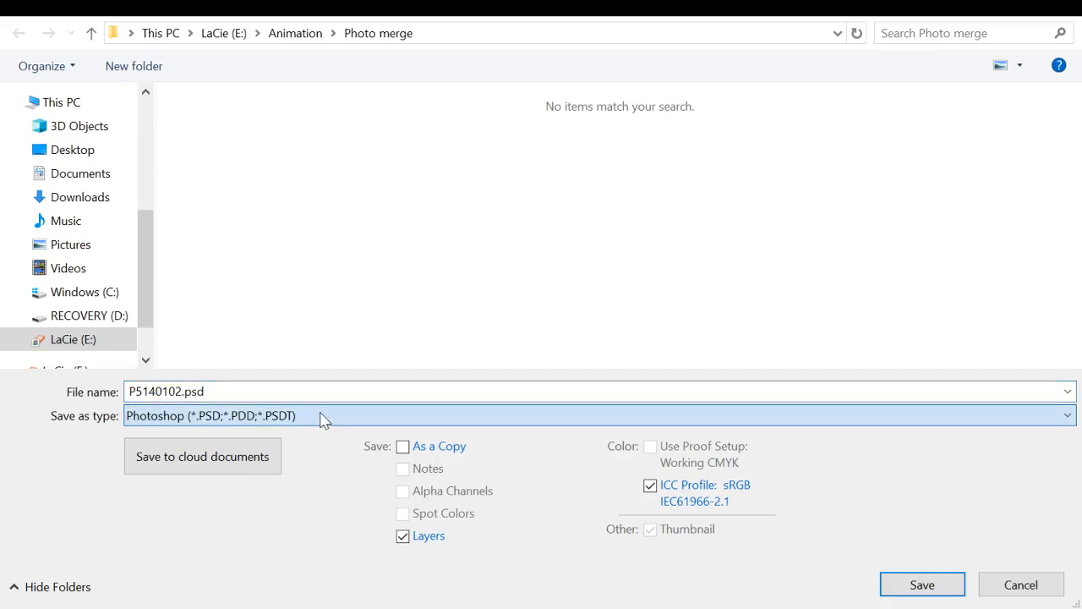
left_click(199, 200)
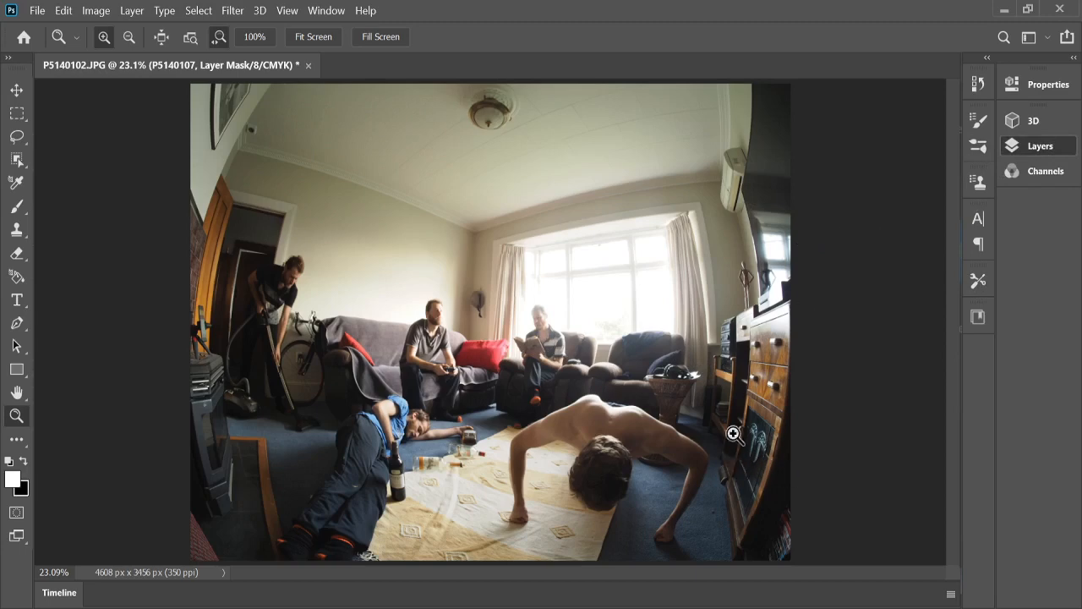
Step: Step through the Background and P5140103 layers with the Move tool
left_click(17, 90)
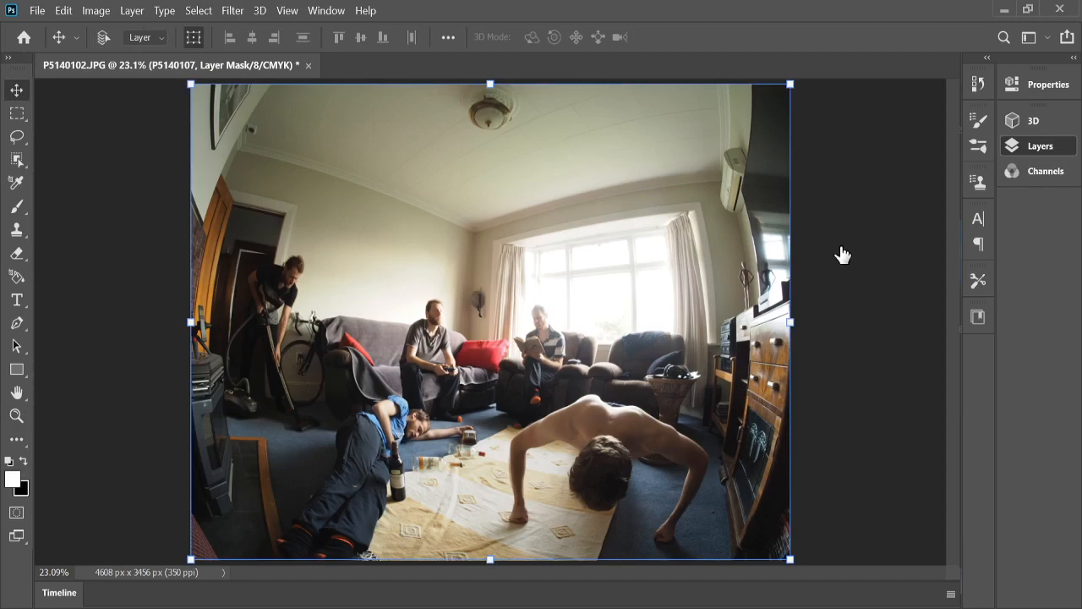
key("alt+bracketright")
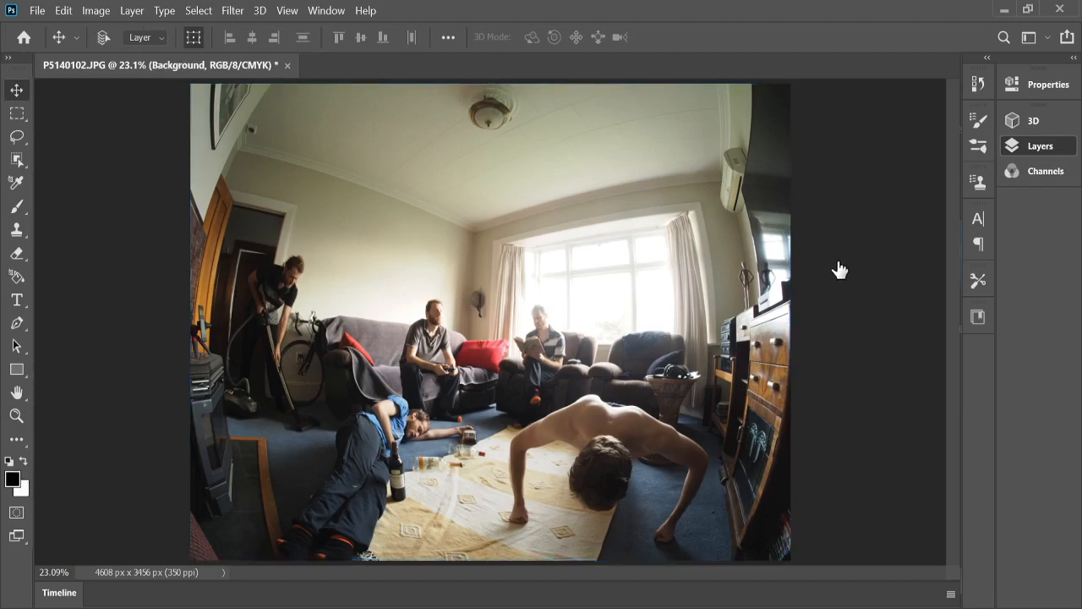
key("alt+bracketright")
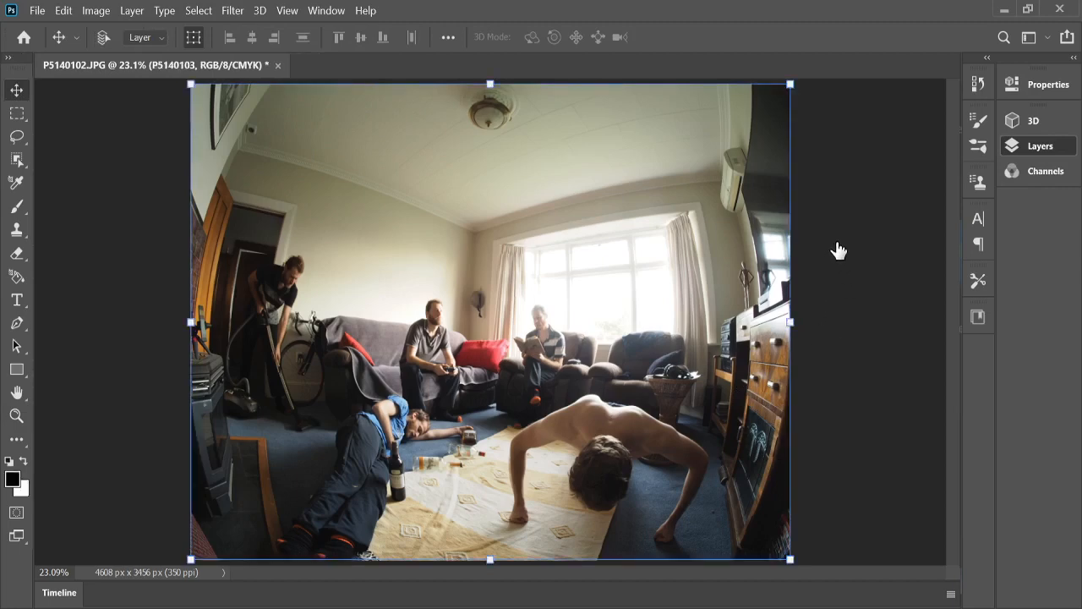
left_click_drag(534, 347, 534, 349)
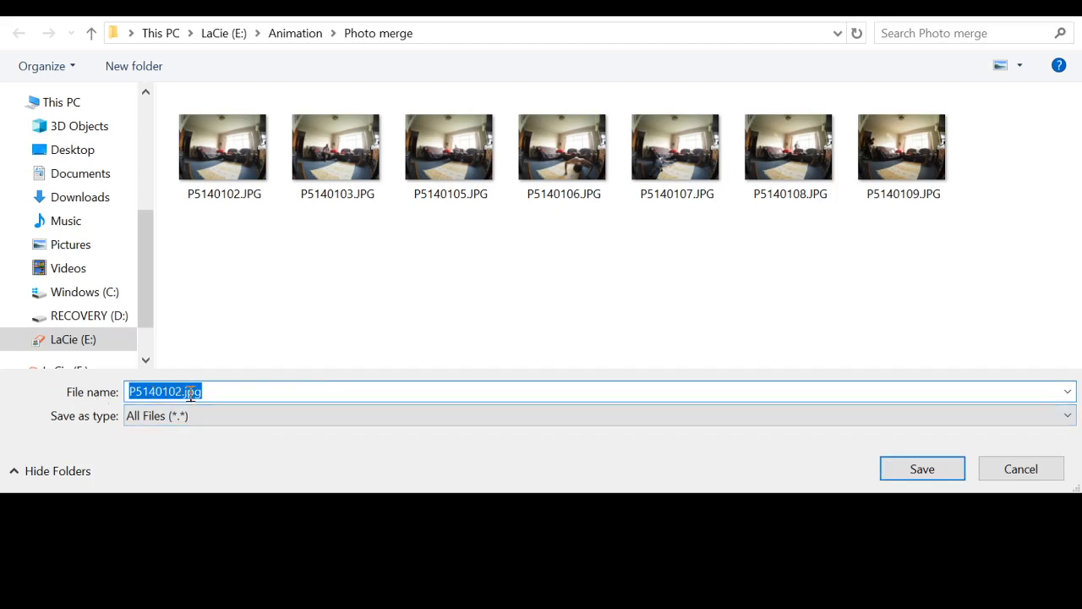
Step: Name the exported image "The stages of Quarantine.jpg" and save it in the Photo merge folder
left_click_drag(181, 392, 136, 391)
type("%")
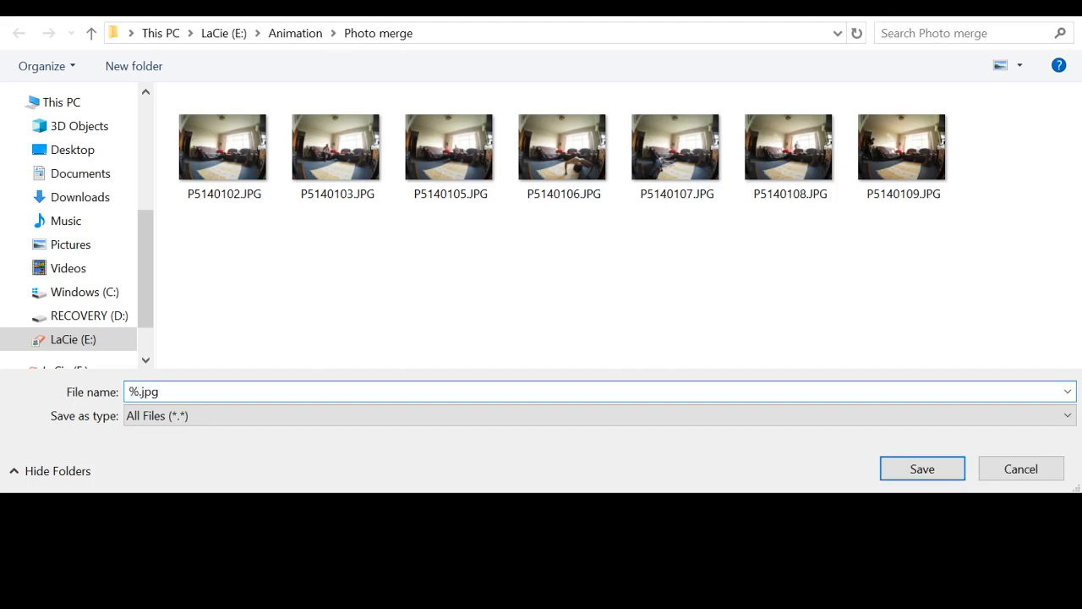
key("BackSpace")
type("5")
key("BackSpace")
type("The stages of ")
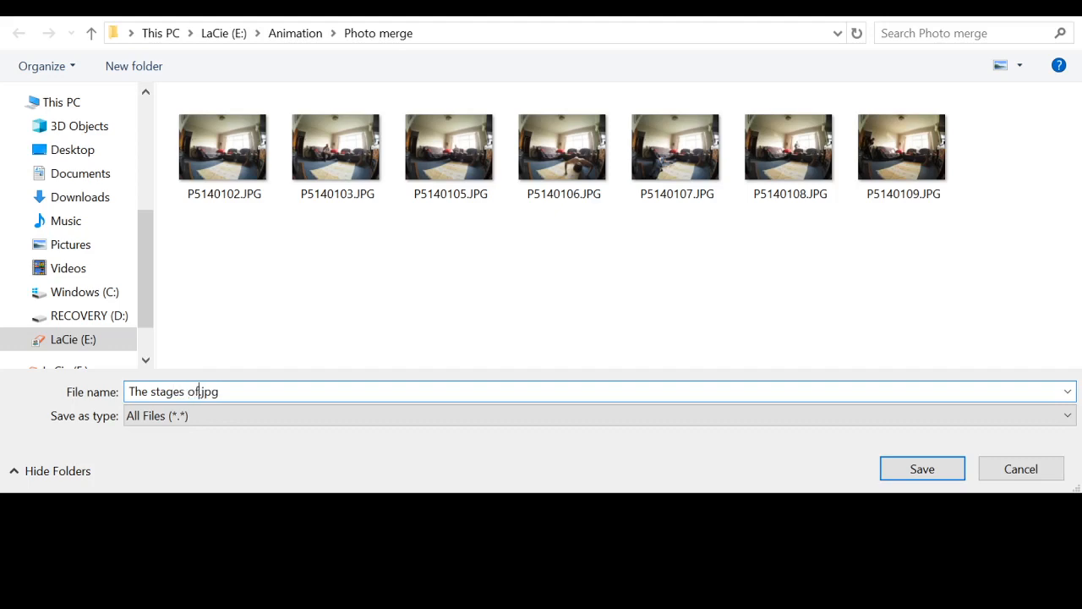
type("quarantine")
key("Left")
key("Left")
key("Left")
key("Left")
key("Left")
key("Left")
key("Left")
key("BackSpace")
type("Q")
key("Right")
key("Right")
key("Right")
key("Right")
key("Right")
key("Right")
key("Right")
key("Right")
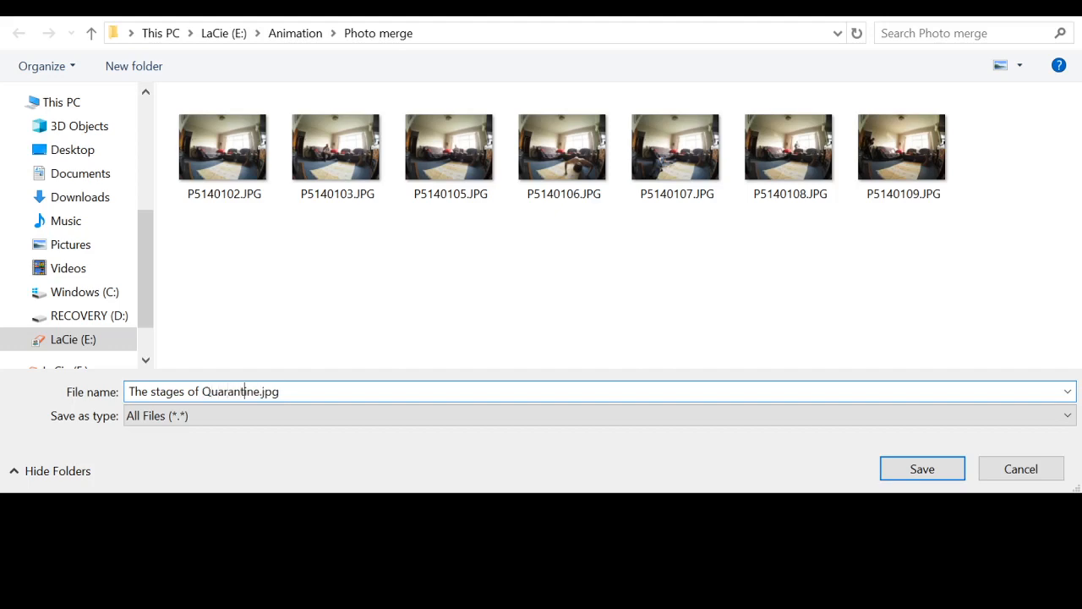
key("Right")
key("Right")
key("Right")
key("Right")
key("Right")
left_click(923, 469)
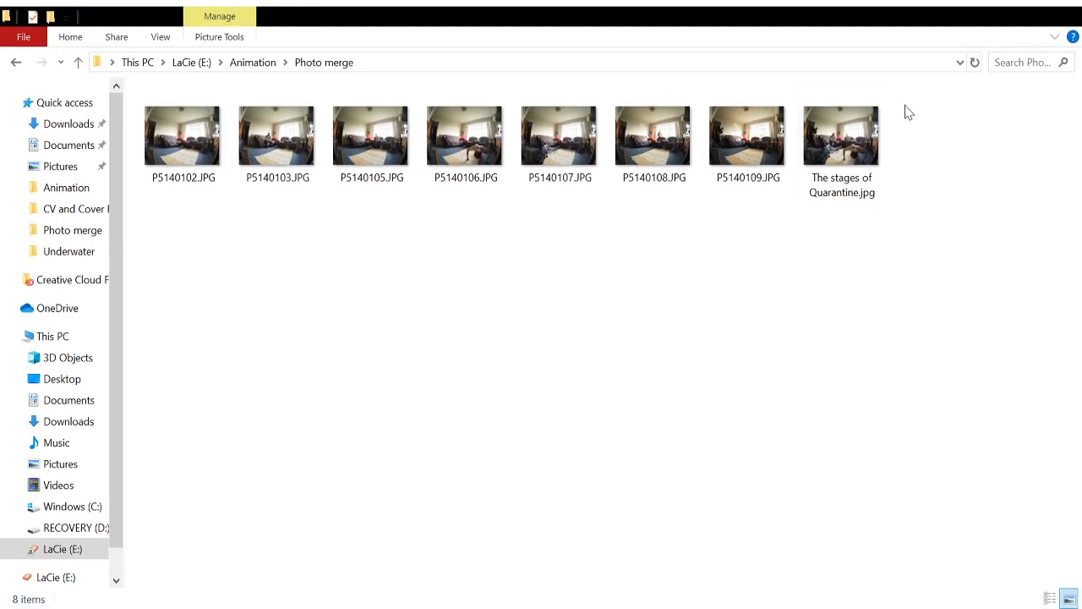
Step: Open The stages of Quarantine.jpg from the Photo merge folder in Photos and inspect the seated figures up close
left_click(833, 150)
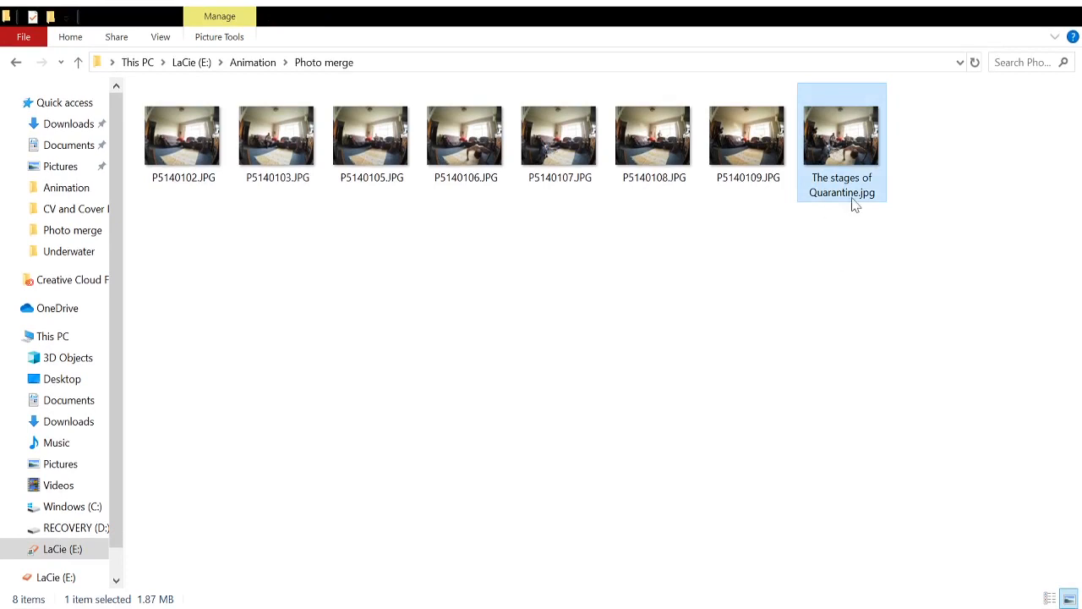
double_click(856, 150)
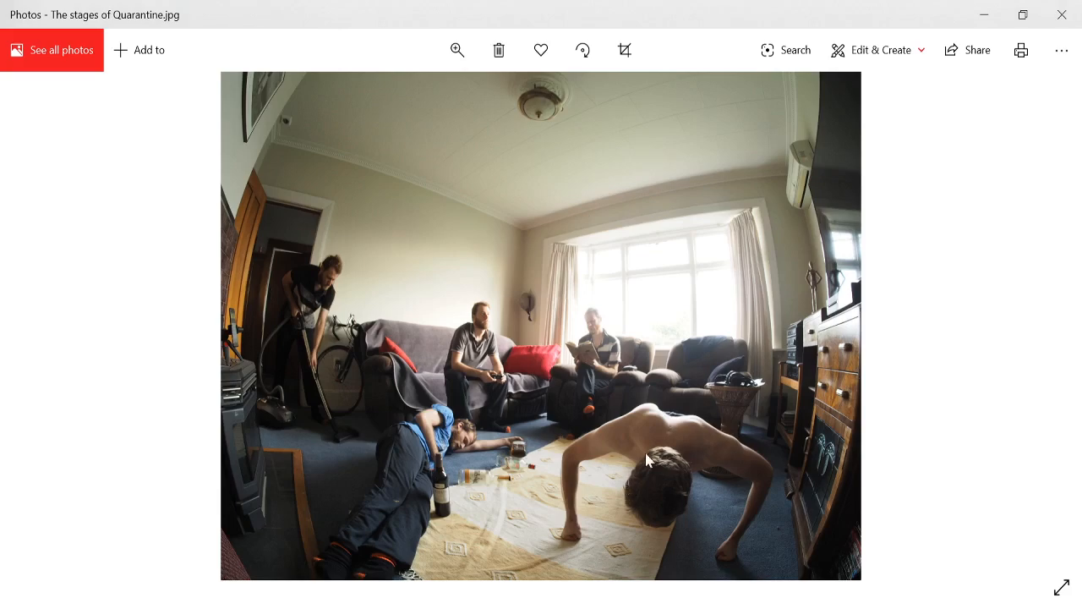
left_click(456, 49)
left_click_drag(381, 106, 409, 110)
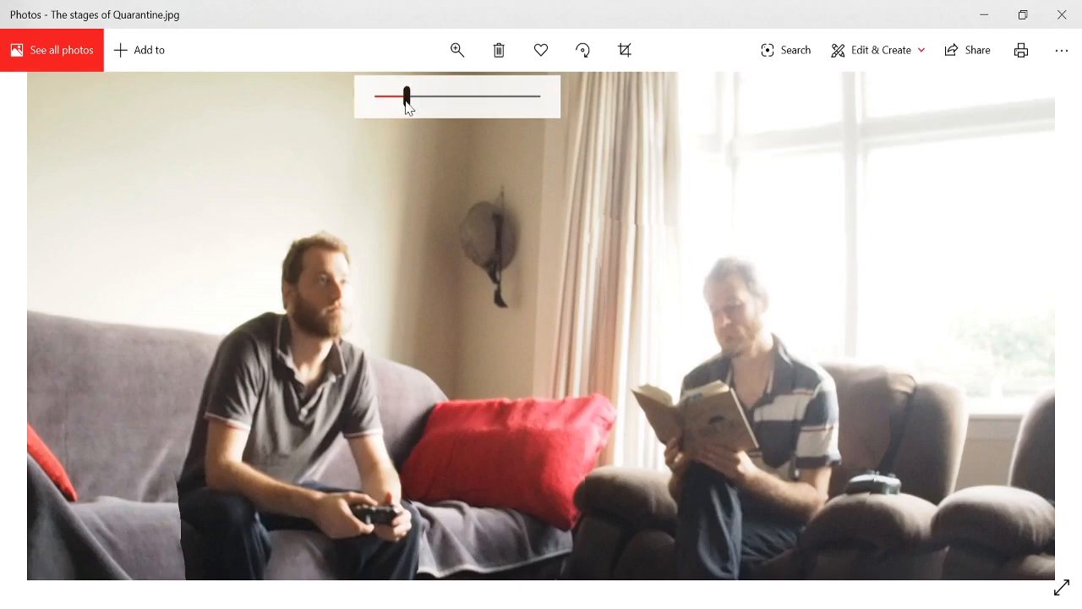
left_click_drag(408, 106, 377, 98)
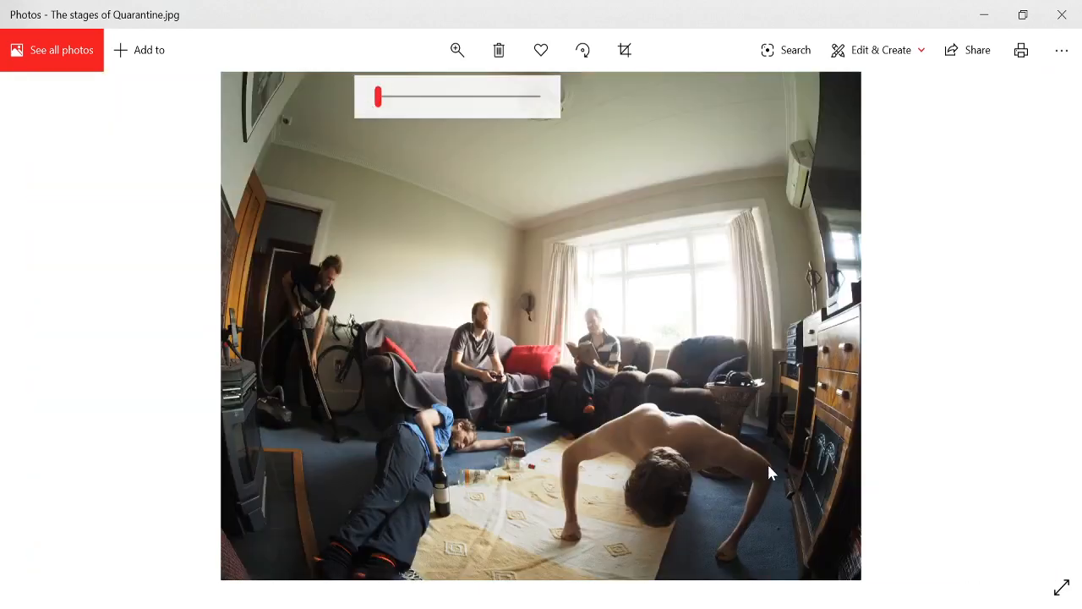